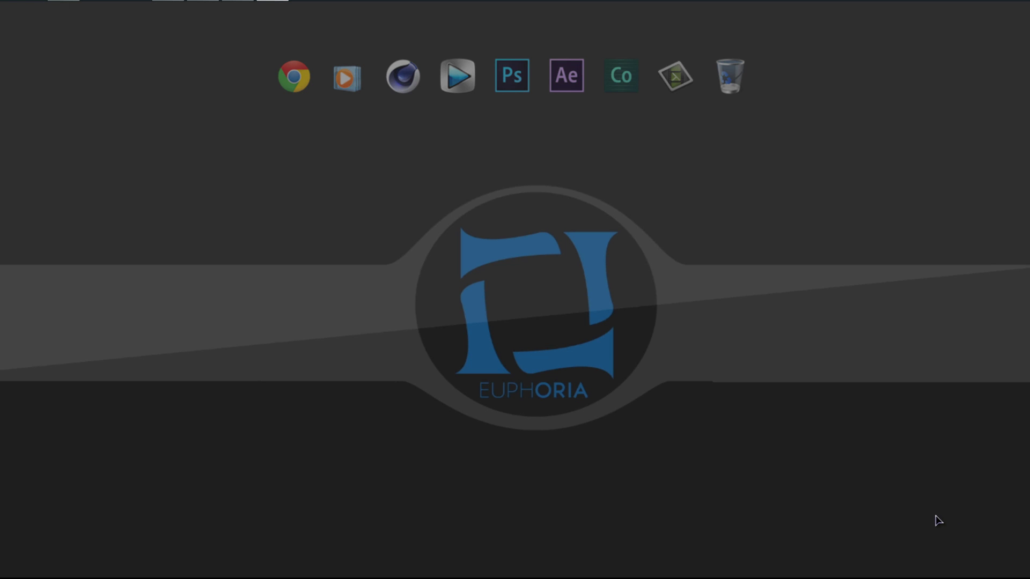
# Bring the 'Checkit Thrausi grunge' reference image to the front in Windows Photo Viewer.
pyautogui.moveTo(142, 3)
pyautogui.click(237, 11)
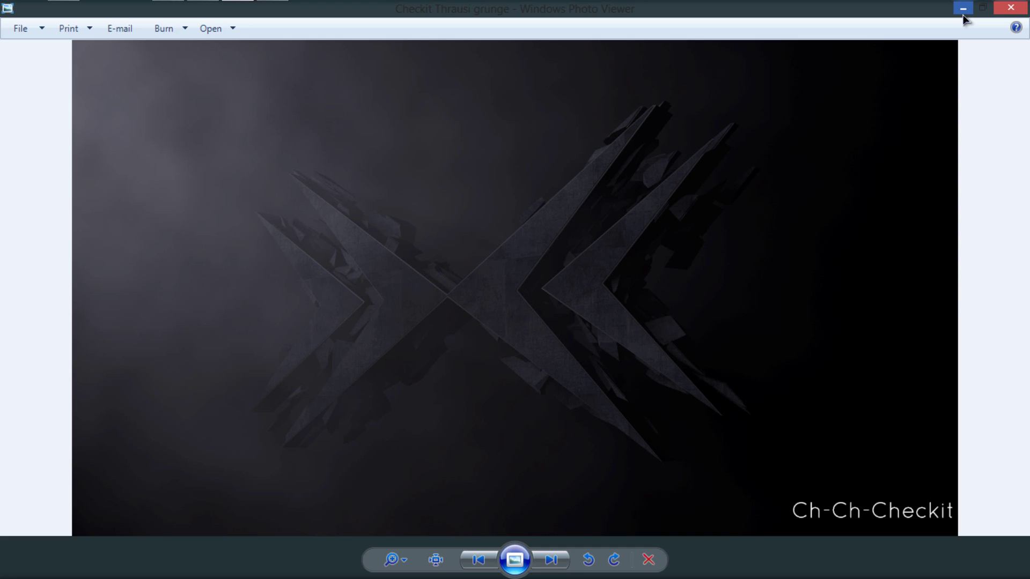
# Minimize Windows Photo Viewer so the Euphoria desktop is visible again.
pyautogui.click(963, 11)
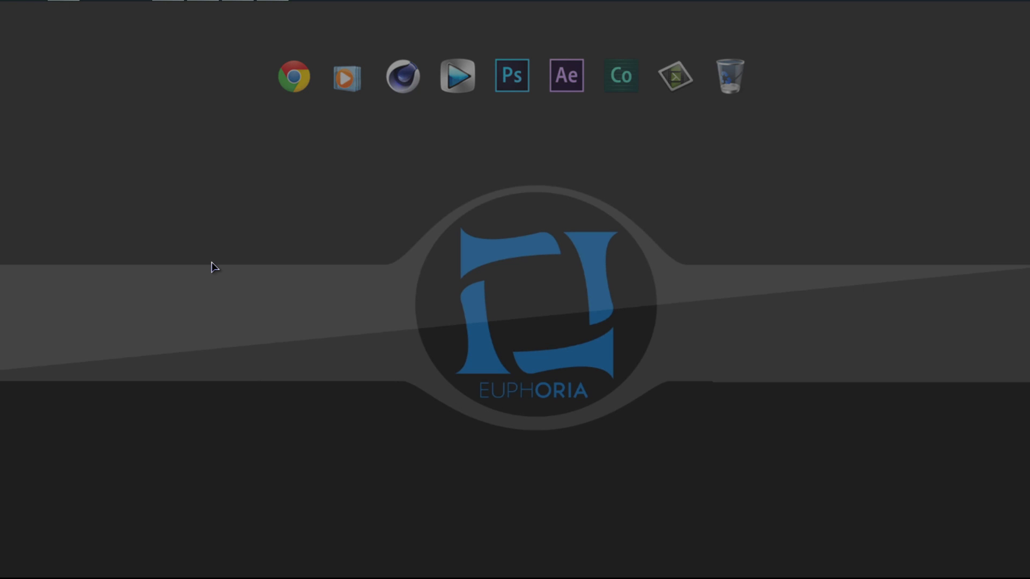
# Launch Adobe Photoshop from the Ps icon in the desktop dock.
pyautogui.click(512, 83)
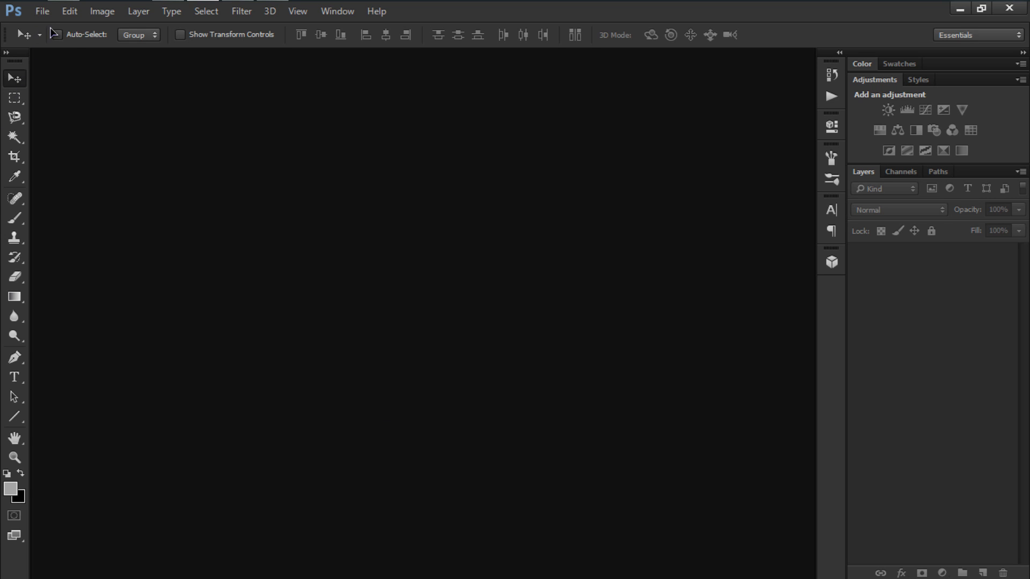
# Create Untitled-1 from File > New: 1920 × 1080 px, 72 ppi RGB, transparent background.
pyautogui.click(42, 11)
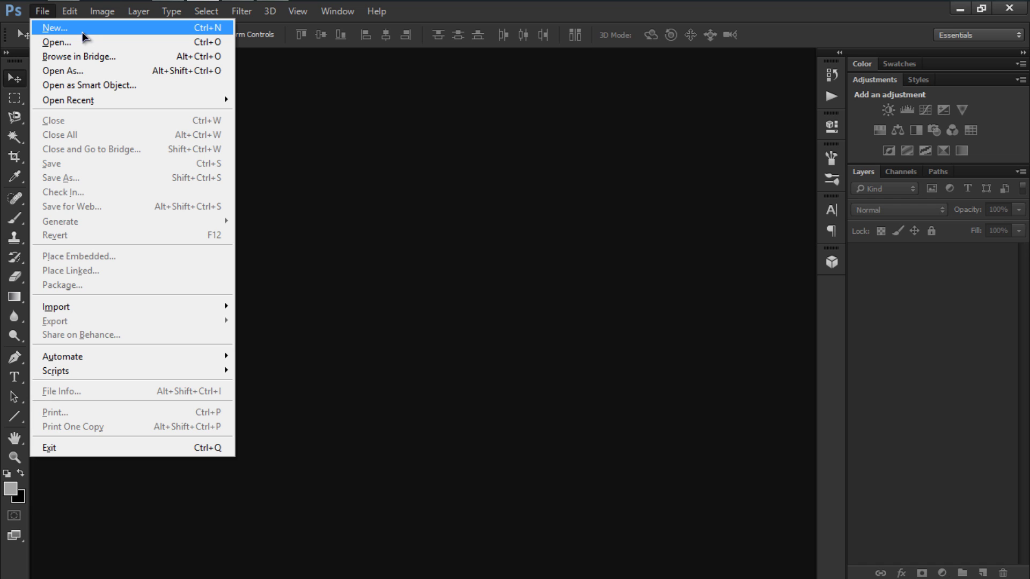
pyautogui.click(82, 30)
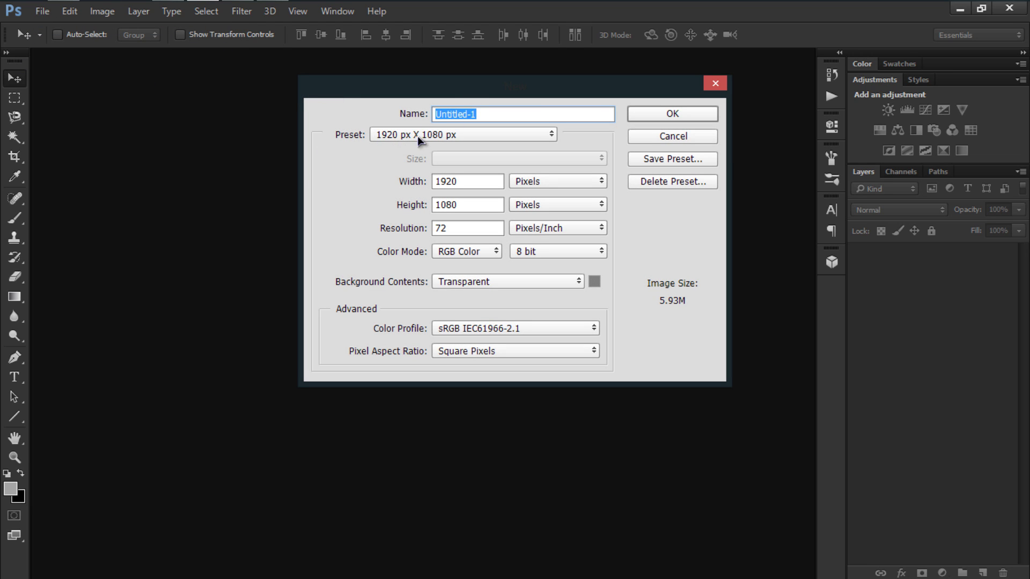
pyautogui.click(674, 119)
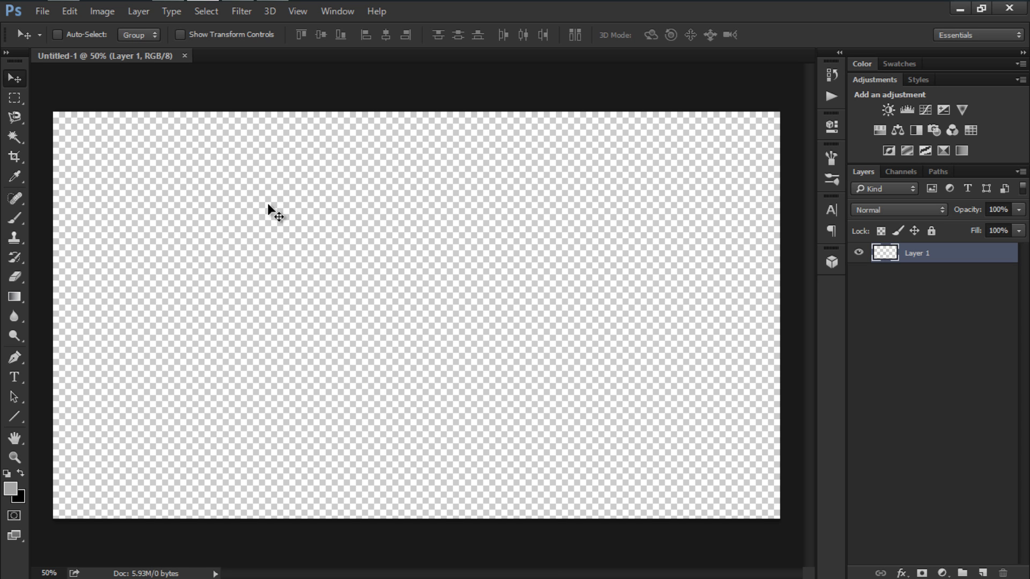
# With a black foreground, stamp the 500 logo brush at 1000 px in the canvas centre.
pyautogui.press('d')
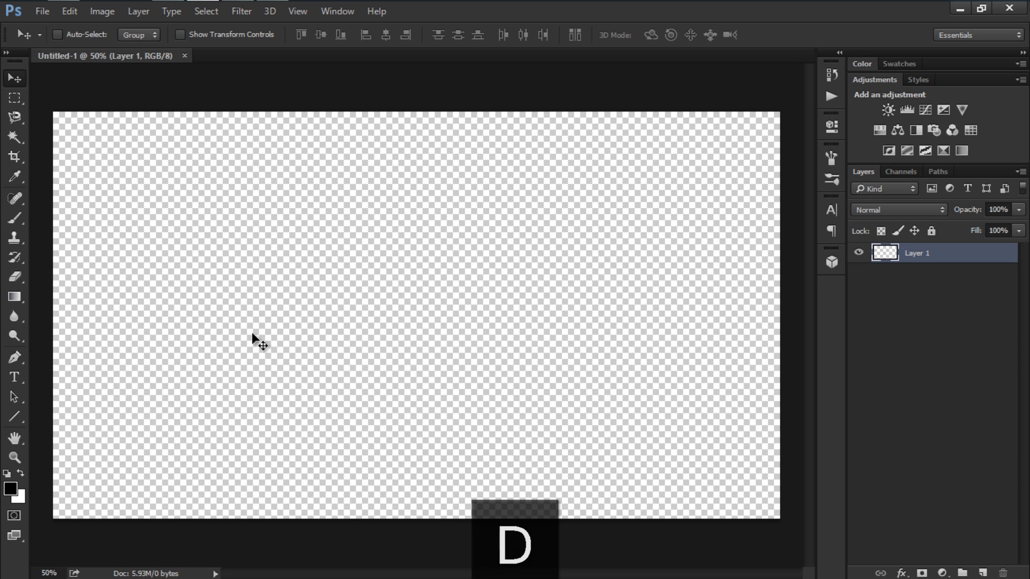
pyautogui.press('b')
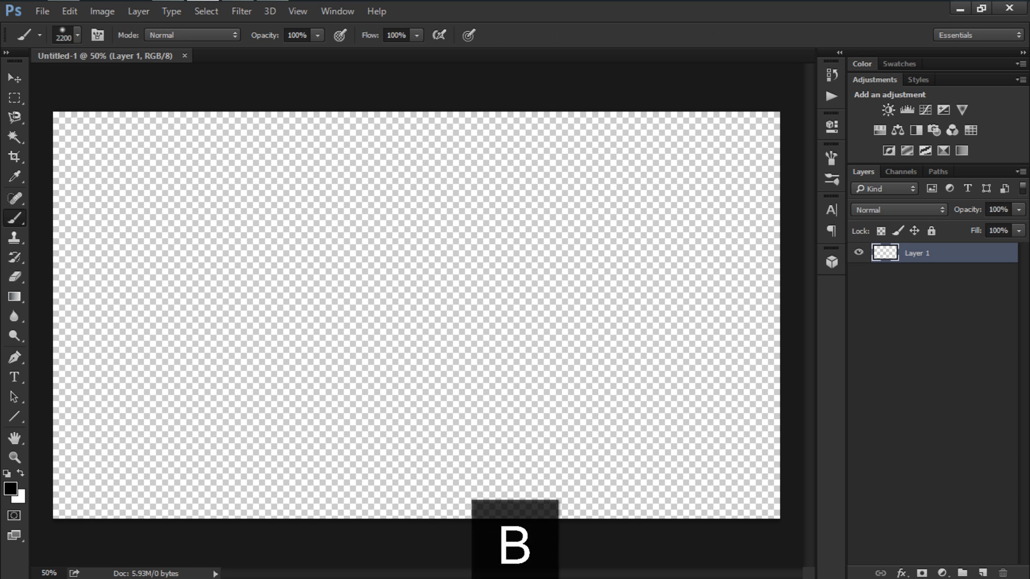
pyautogui.rightClick(224, 254)
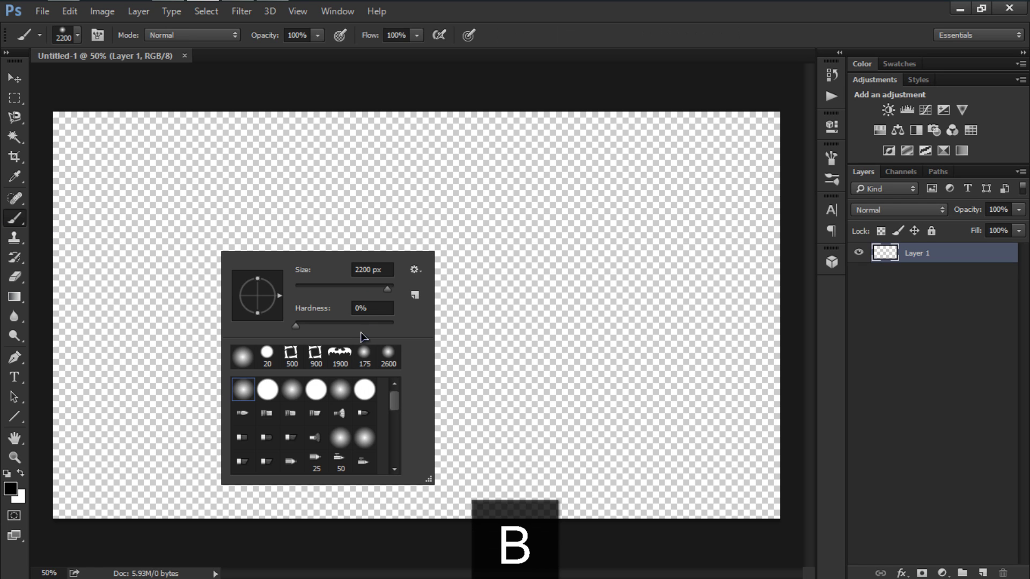
pyautogui.click(292, 360)
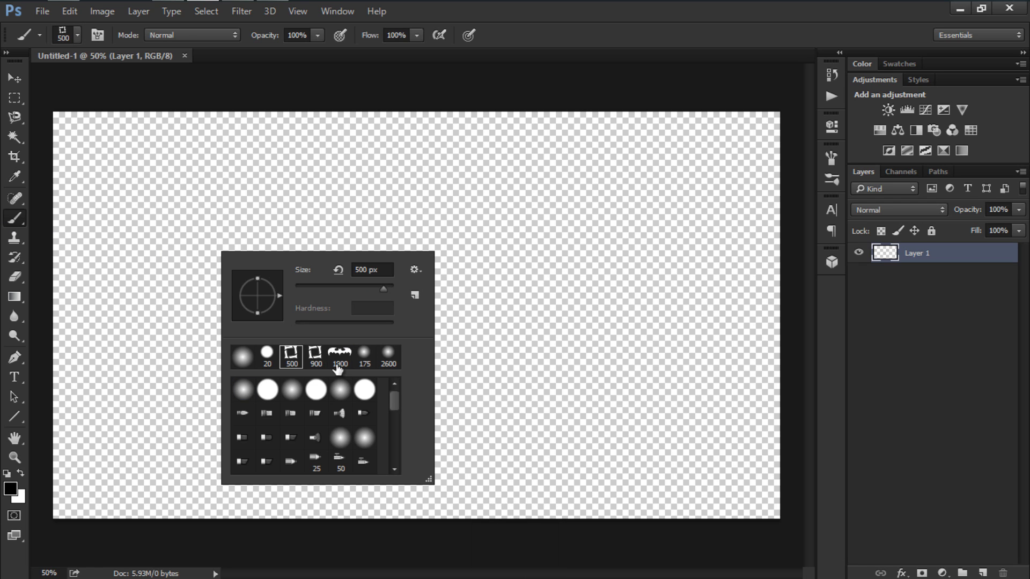
pyautogui.press('Return')
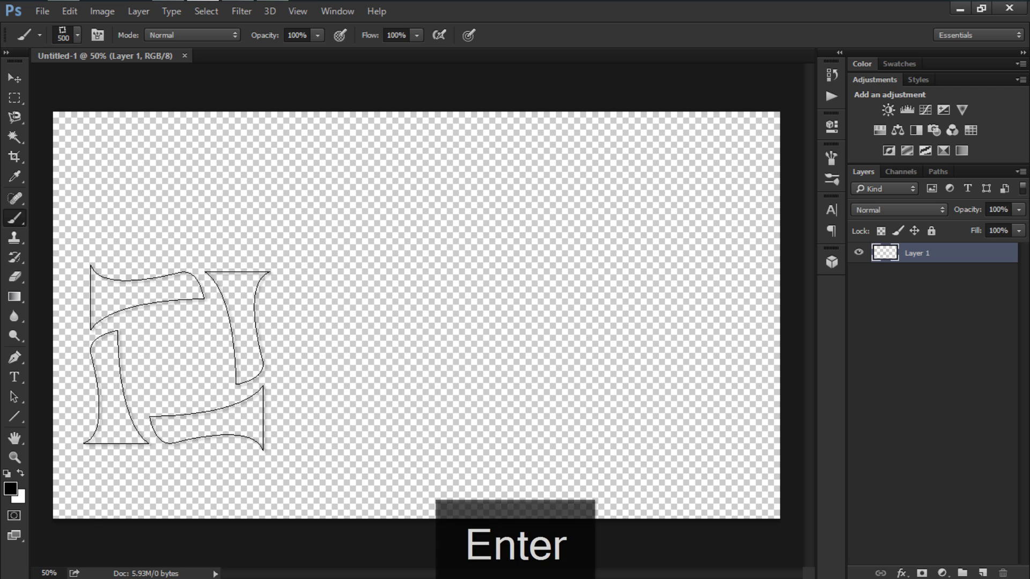
pyautogui.rightClick(258, 331)
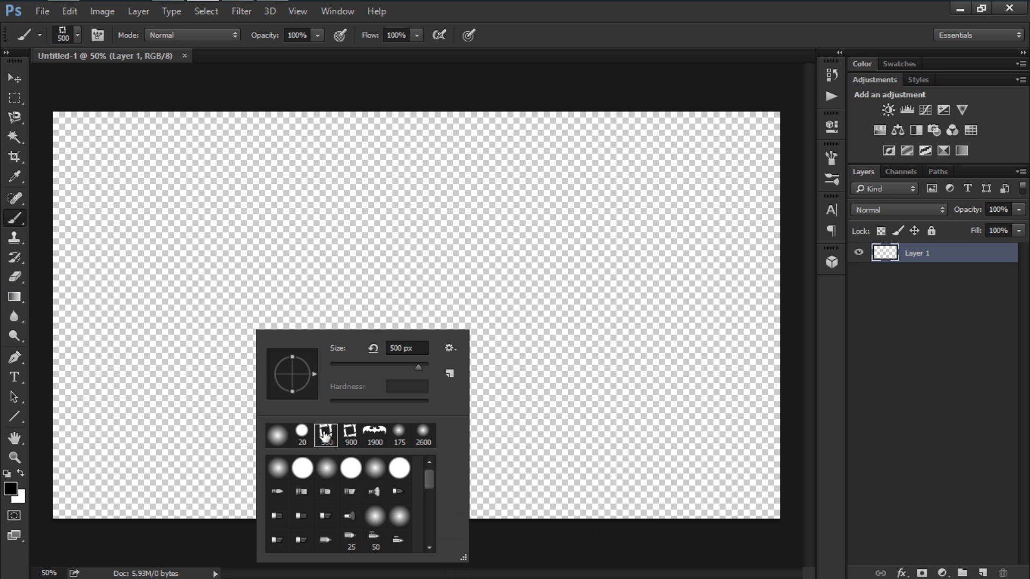
pyautogui.press('Return')
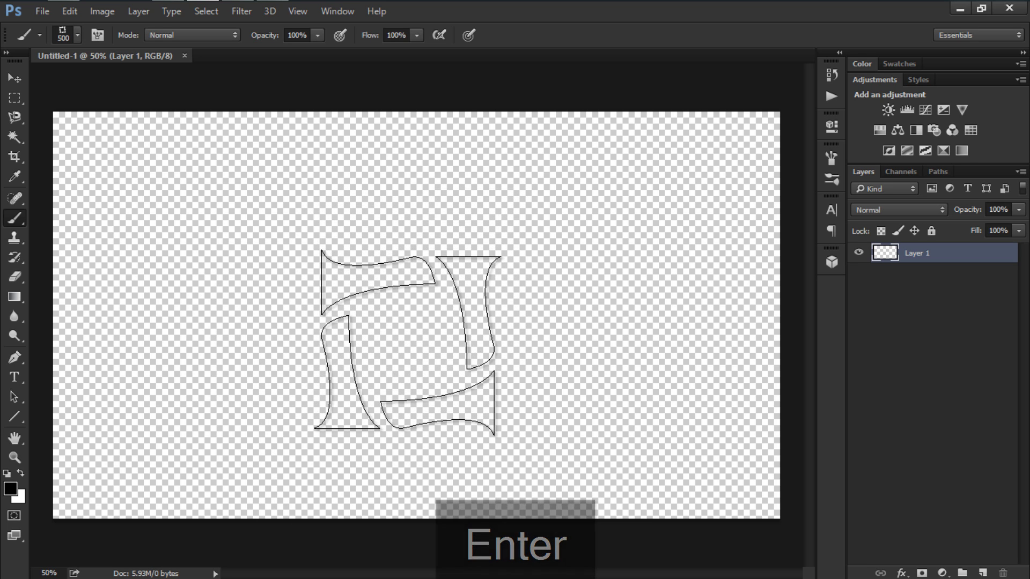
pyautogui.press(']')
pyautogui.press(']')
pyautogui.press(']')
pyautogui.press(']')
pyautogui.press(']')
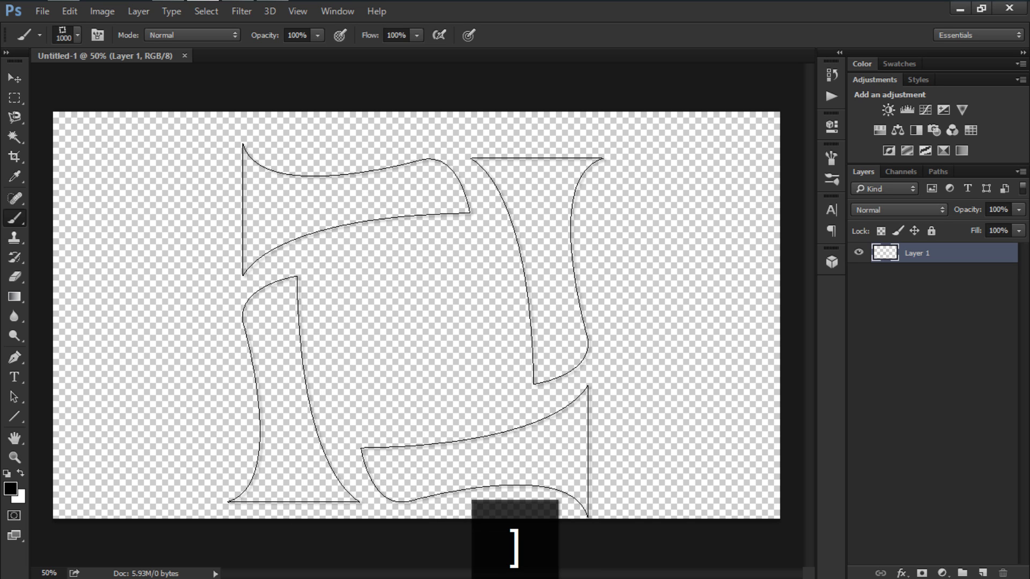
pyautogui.click(419, 315)
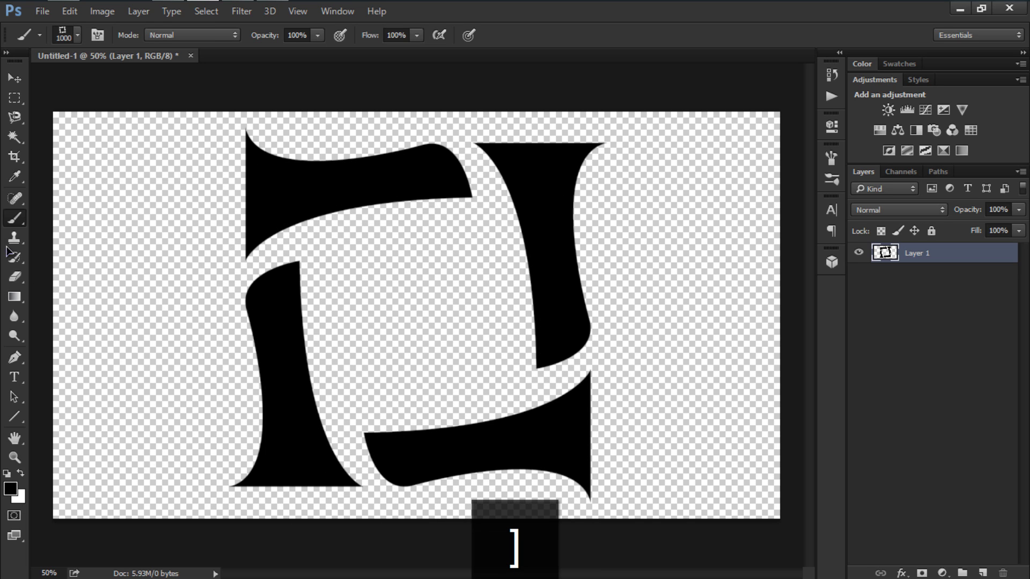
# Load Layer 1's logo as a selection and make a Work Path from it.
pyautogui.press('v')
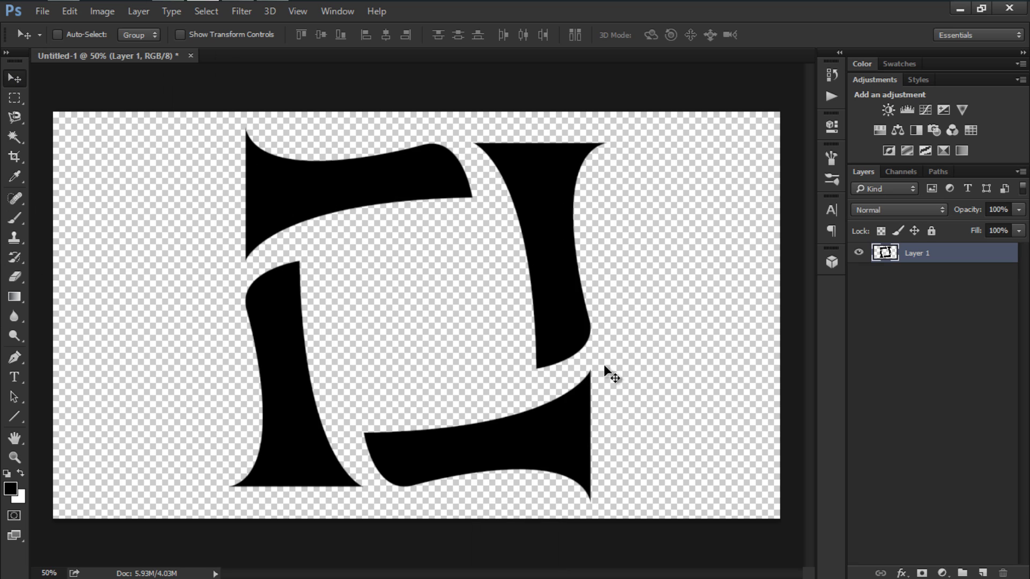
pyautogui.keyDown('alt'); pyautogui.scroll(-1, 800, 315); pyautogui.keyUp('alt')
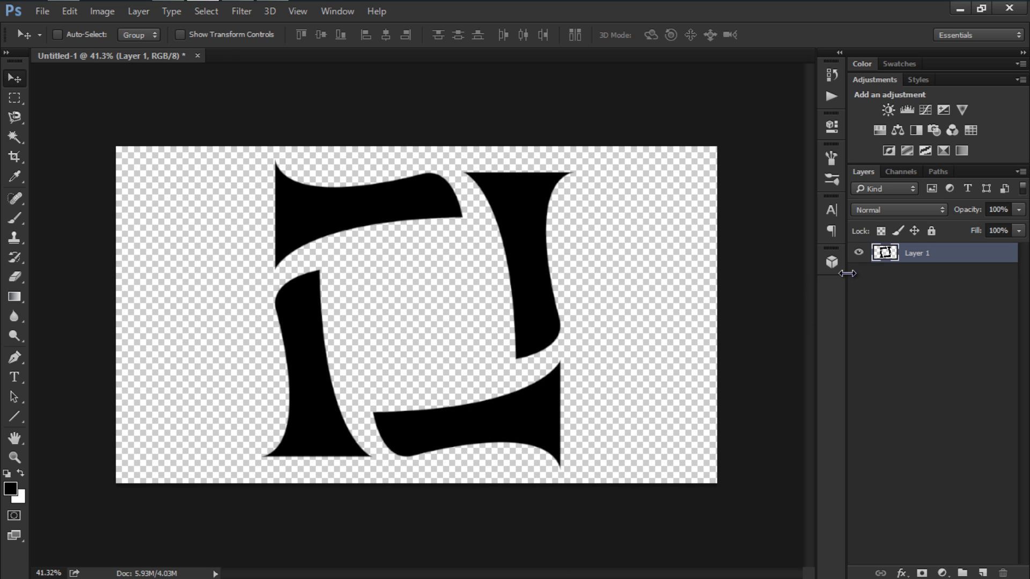
pyautogui.keyDown('ctrl'); pyautogui.click(883, 256); pyautogui.keyUp('ctrl')
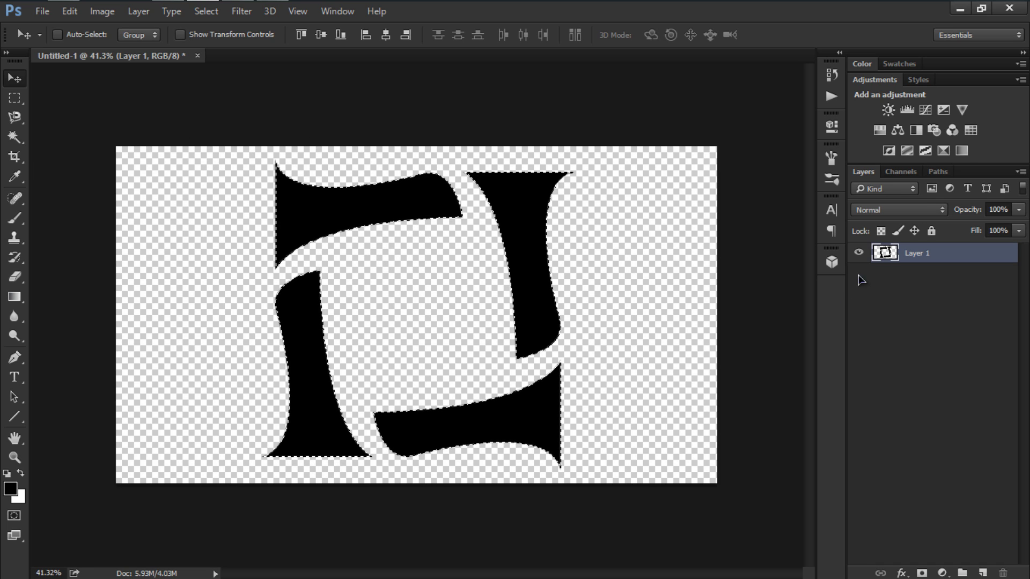
pyautogui.click(938, 173)
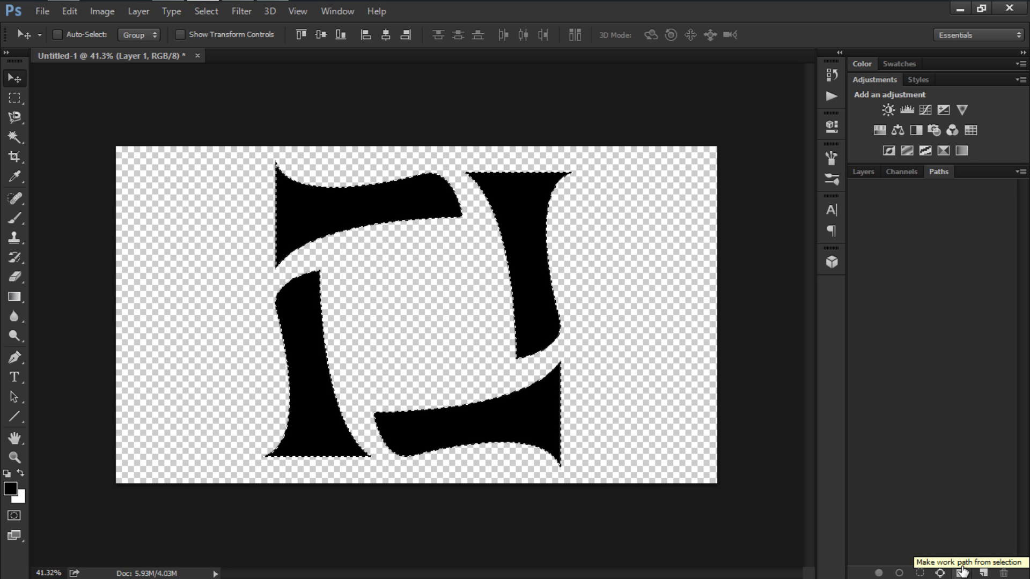
pyautogui.click(939, 573)
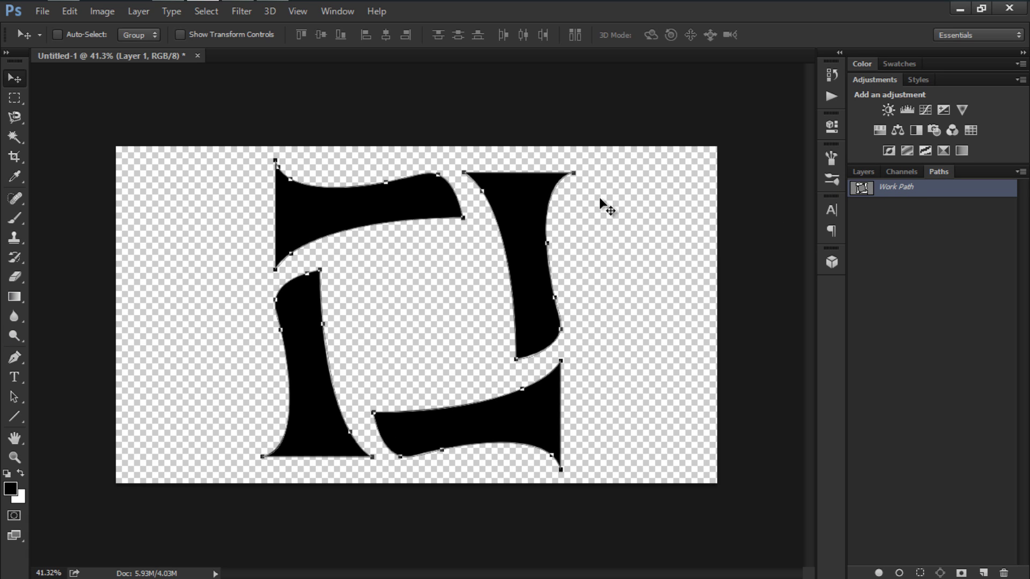
# Export the Work Path via Paths to Illustrator as 'My logo' on the Desktop.
pyautogui.click(43, 11)
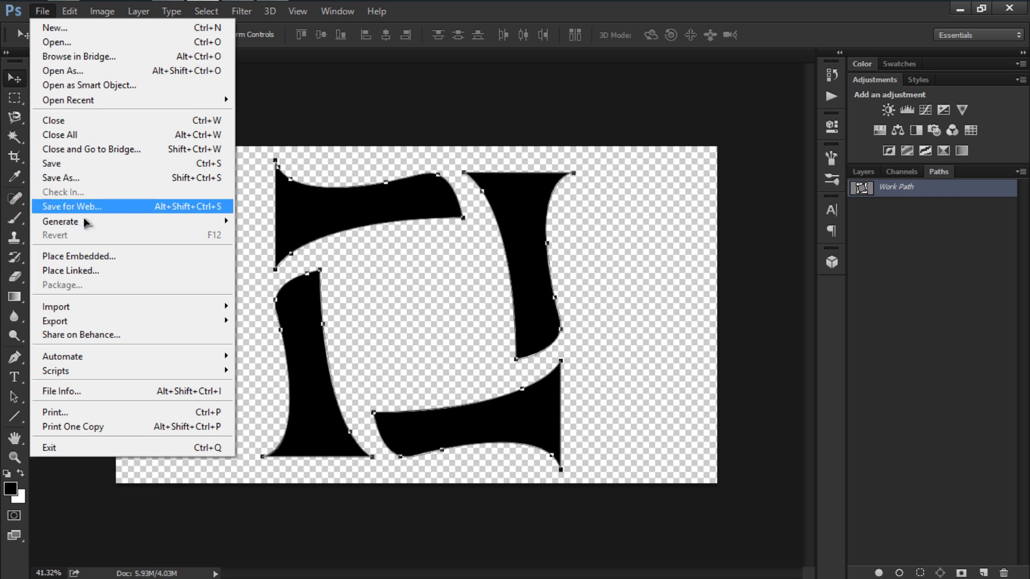
pyautogui.moveTo(68, 321)
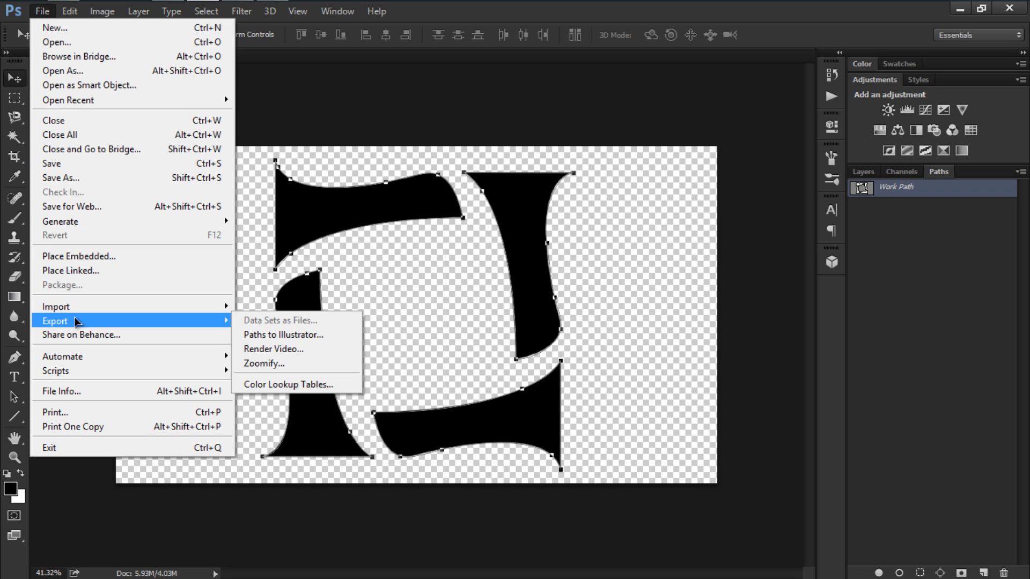
pyautogui.click(290, 336)
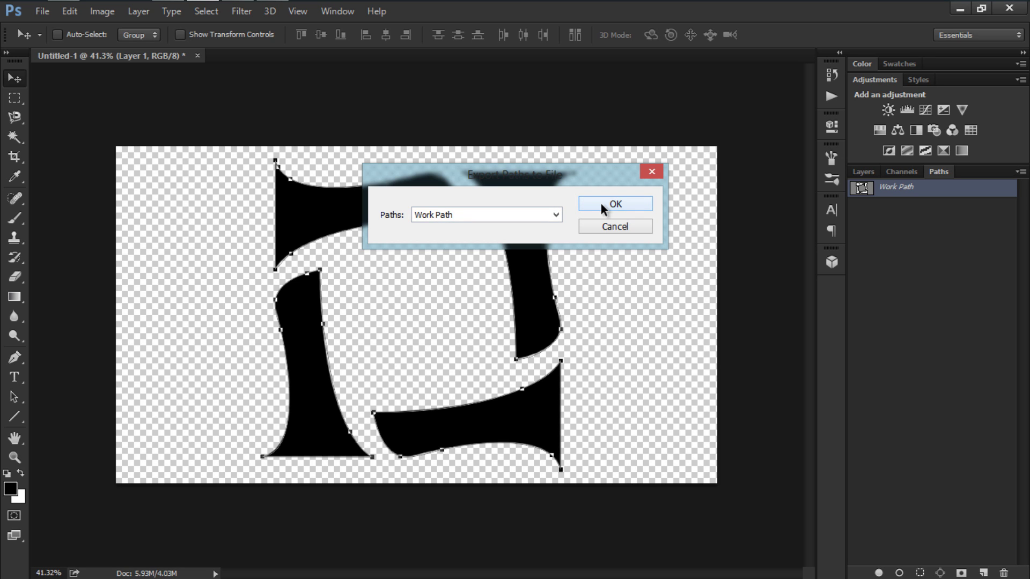
pyautogui.click(599, 203)
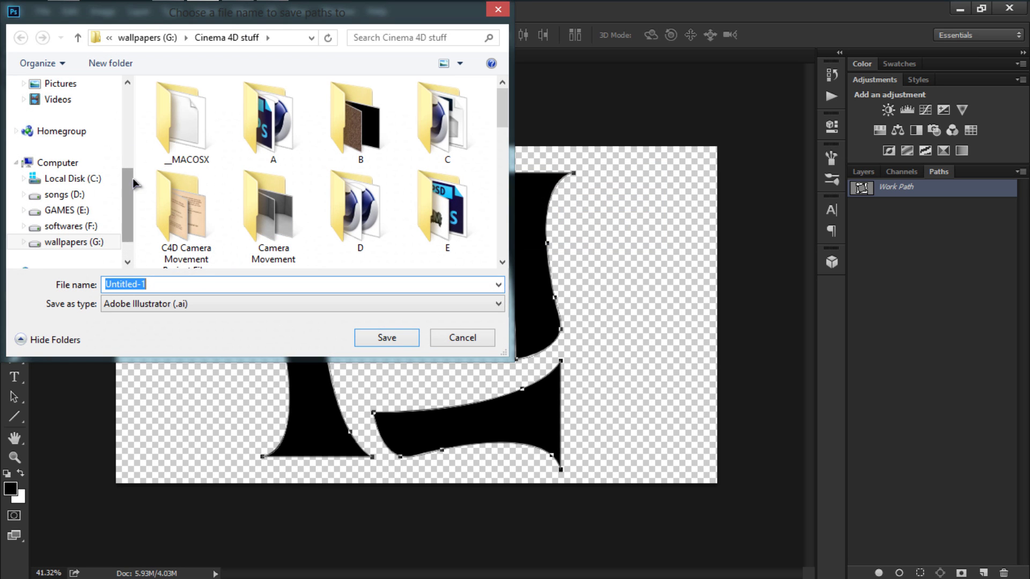
pyautogui.moveTo(133, 172); pyautogui.dragTo(129, 99)
pyautogui.click(61, 83)
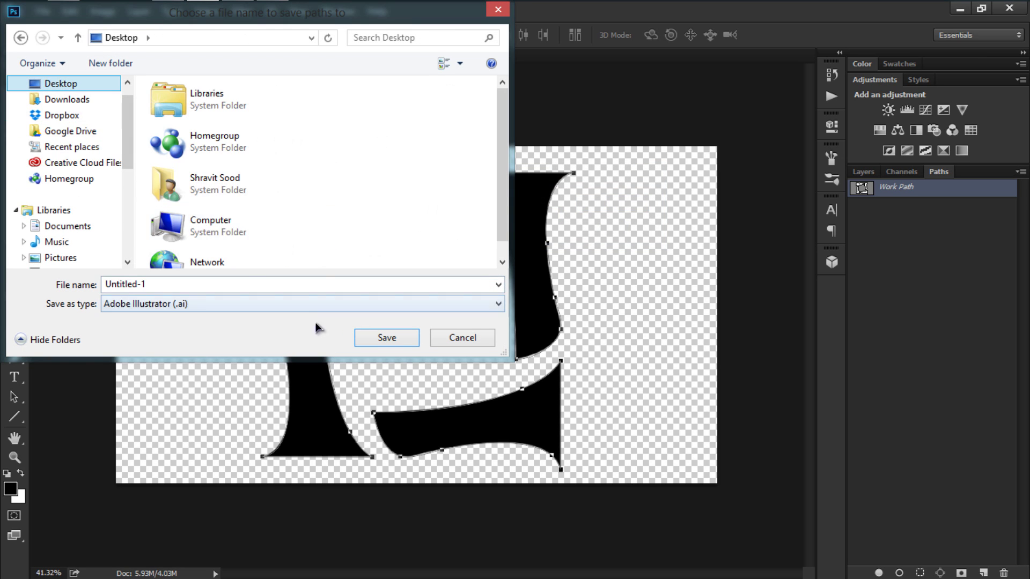
pyautogui.doubleClick(148, 280)
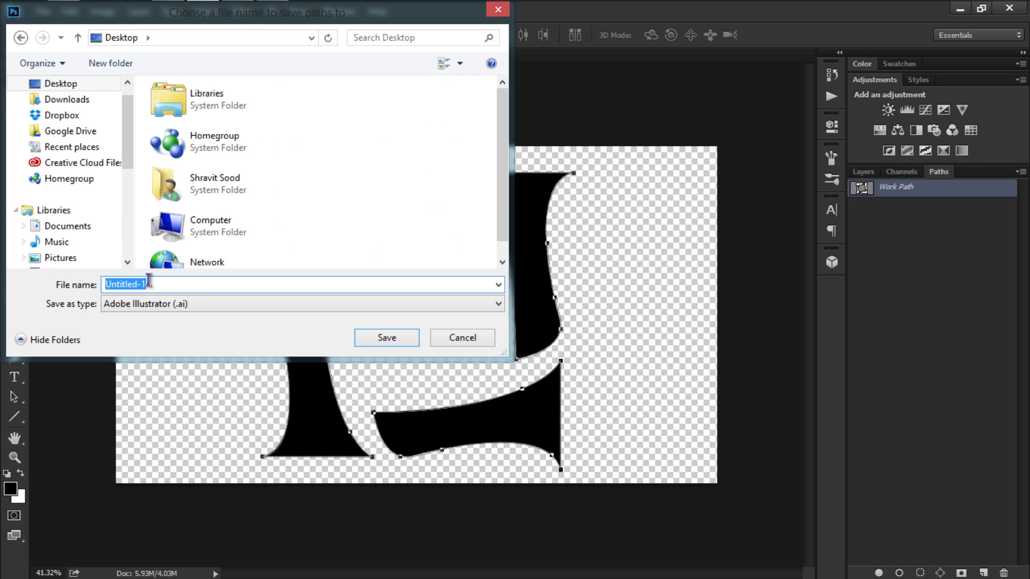
pyautogui.write('My logo')
pyautogui.press('Return')
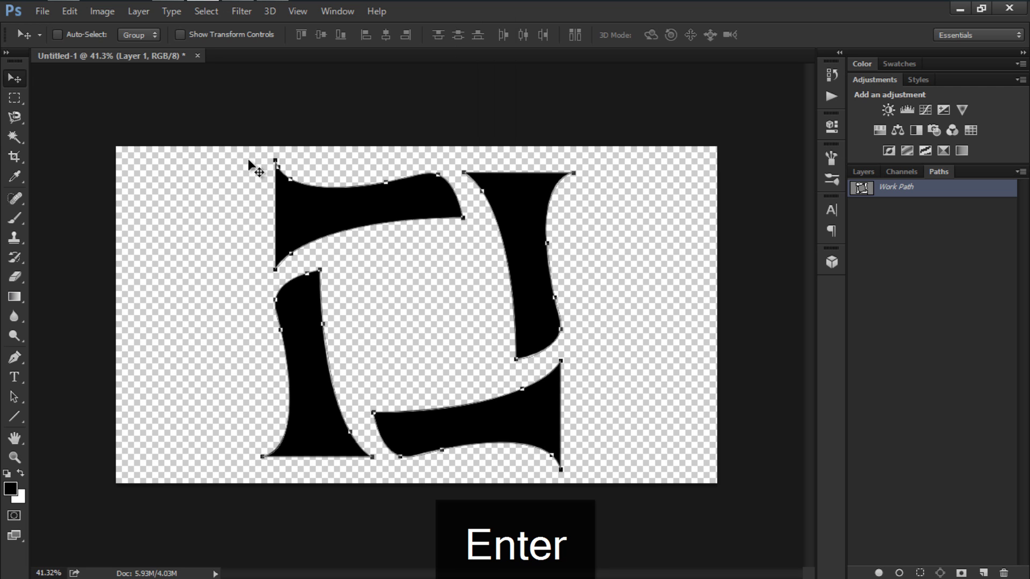
# Return to the Layers list, minimize Photoshop and launch Cinema 4D.
pyautogui.click(861, 175)
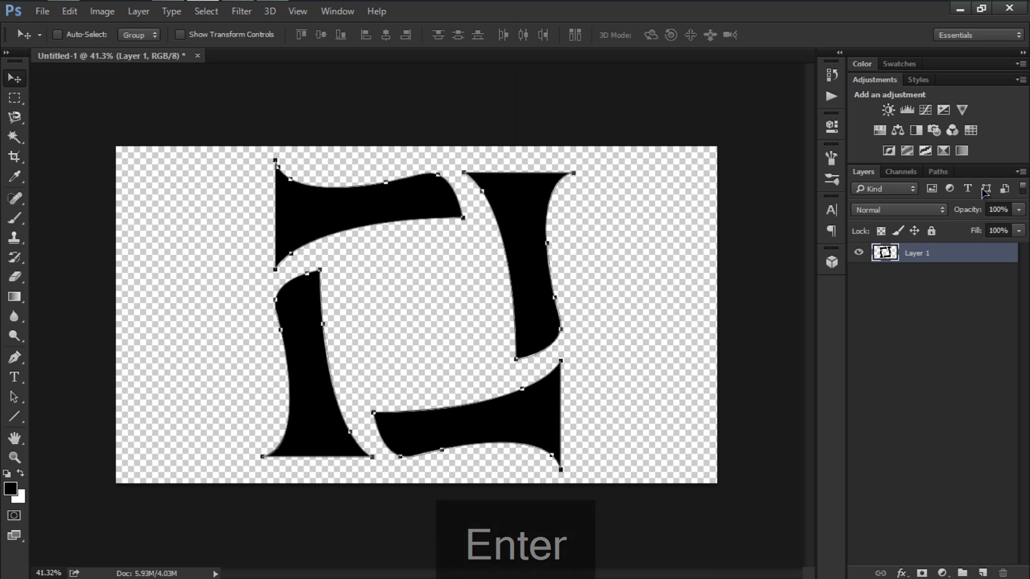
pyautogui.click(960, 8)
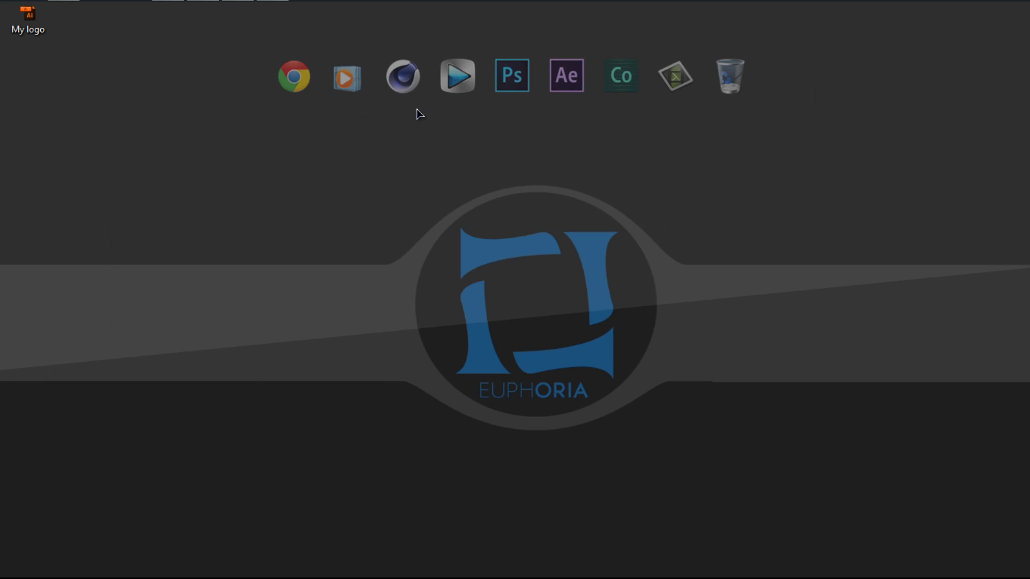
pyautogui.click(400, 76)
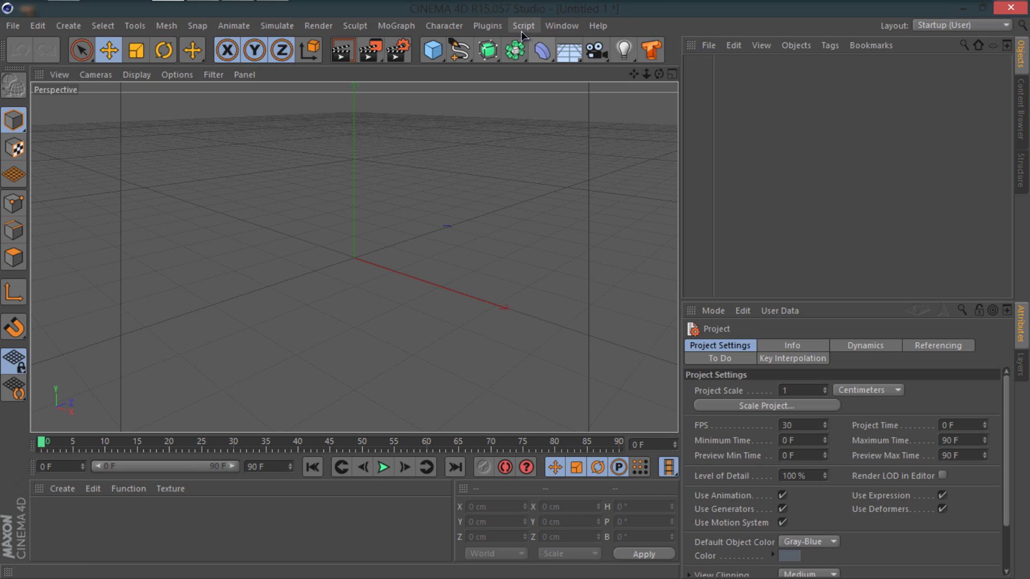
# Glance through the Plugins menu without running anything, then minimize Cinema 4D.
pyautogui.click(486, 27)
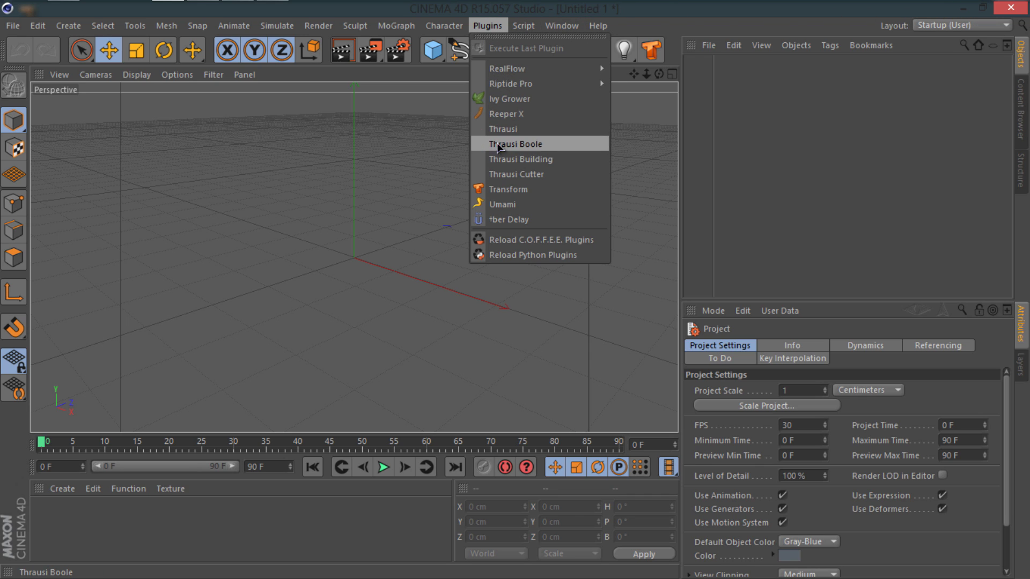
pyautogui.click(799, 157)
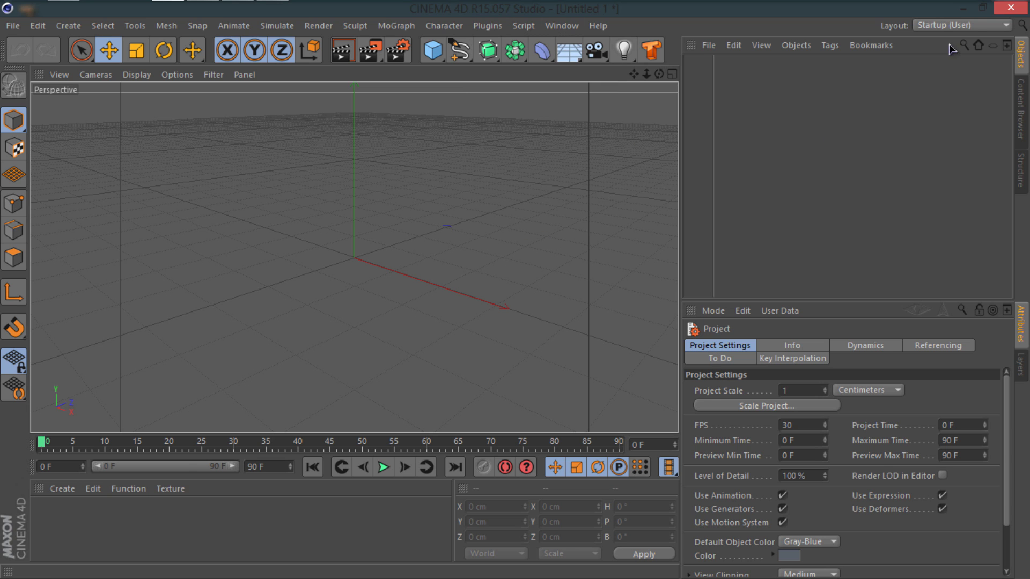
pyautogui.click(963, 7)
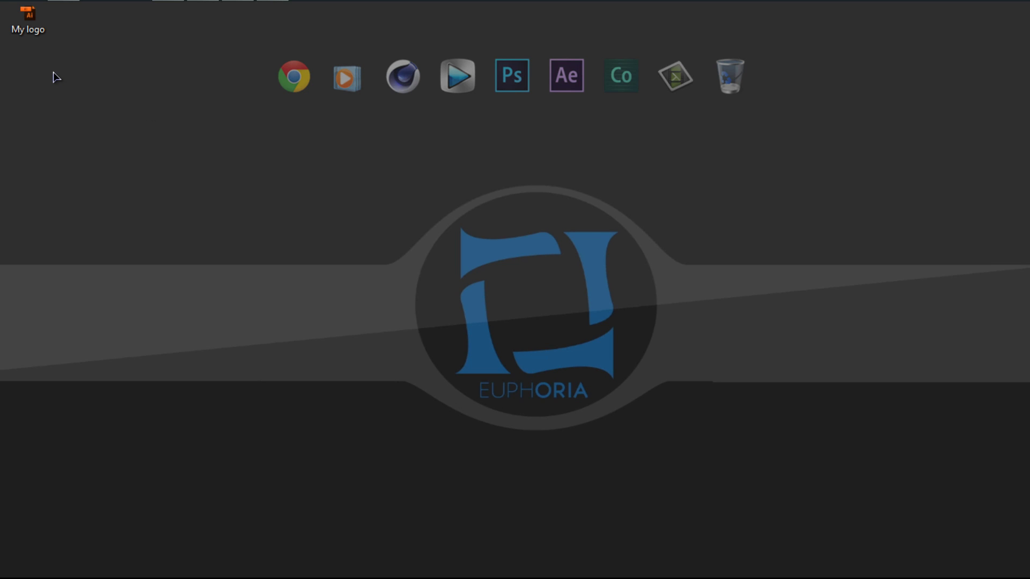
# Drag the My logo .ai file from the desktop into the Cinema 4D viewport.
pyautogui.click(38, 17)
pyautogui.click(130, 88)
pyautogui.moveTo(47, 12); pyautogui.dragTo(173, 35)
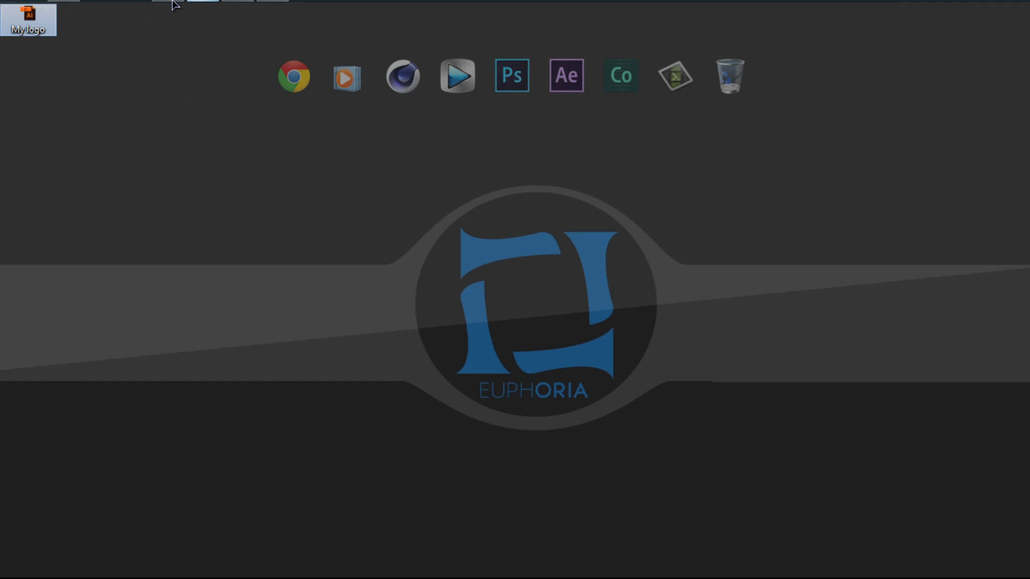
pyautogui.moveTo(172, 4); pyautogui.dragTo(278, 230)
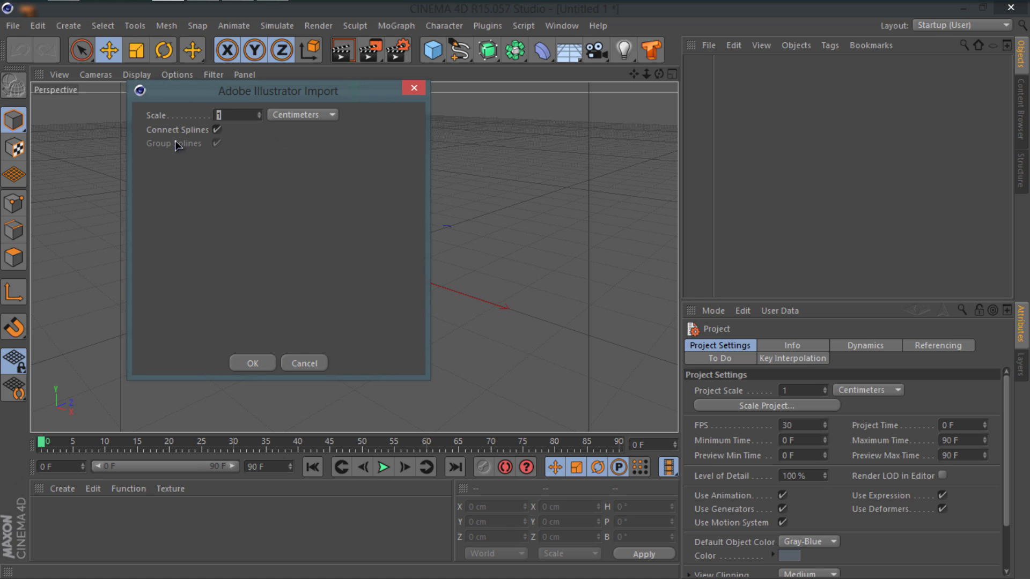
# Accept the import at Scale 1 Centimeters, expand My logo, and select it with Path 1–4.
pyautogui.click(249, 365)
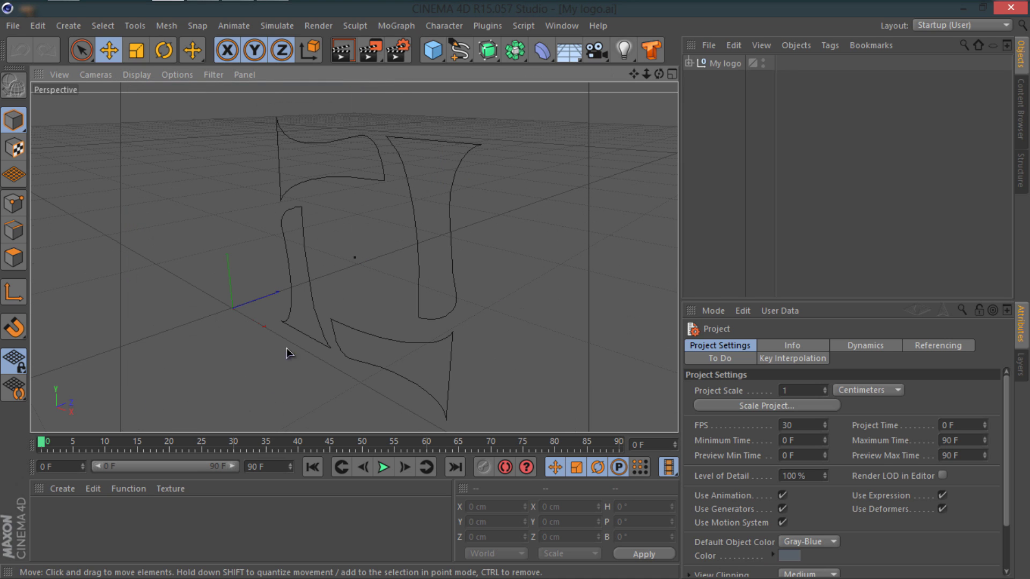
pyautogui.moveTo(659, 74); pyautogui.dragTo(518, 292)
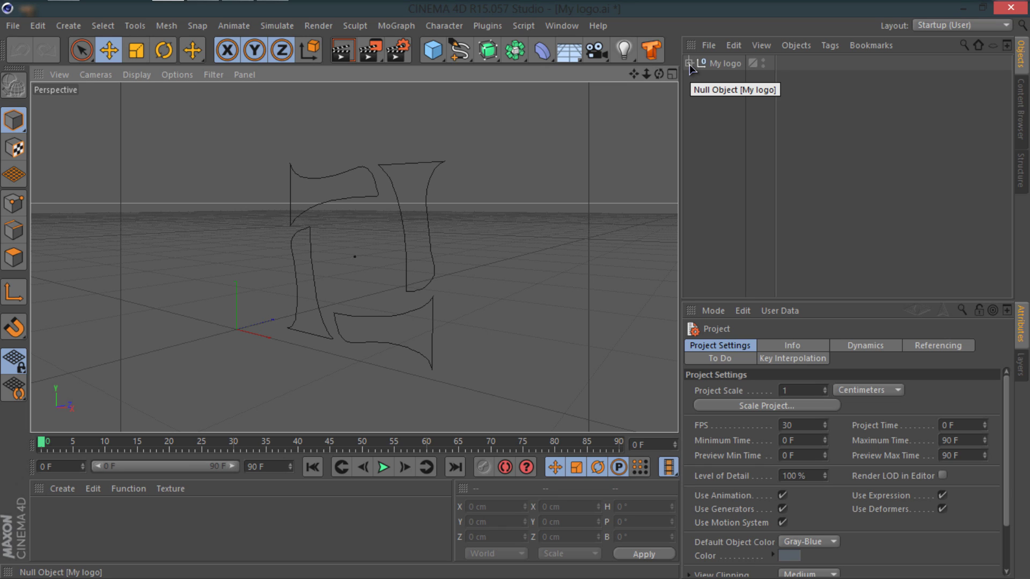
pyautogui.click(689, 63)
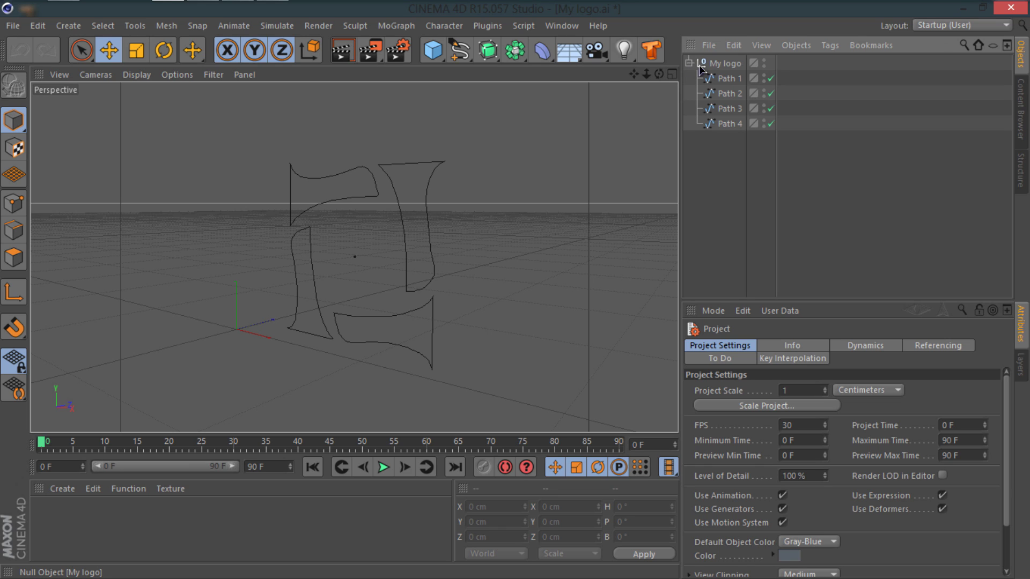
pyautogui.click(732, 67)
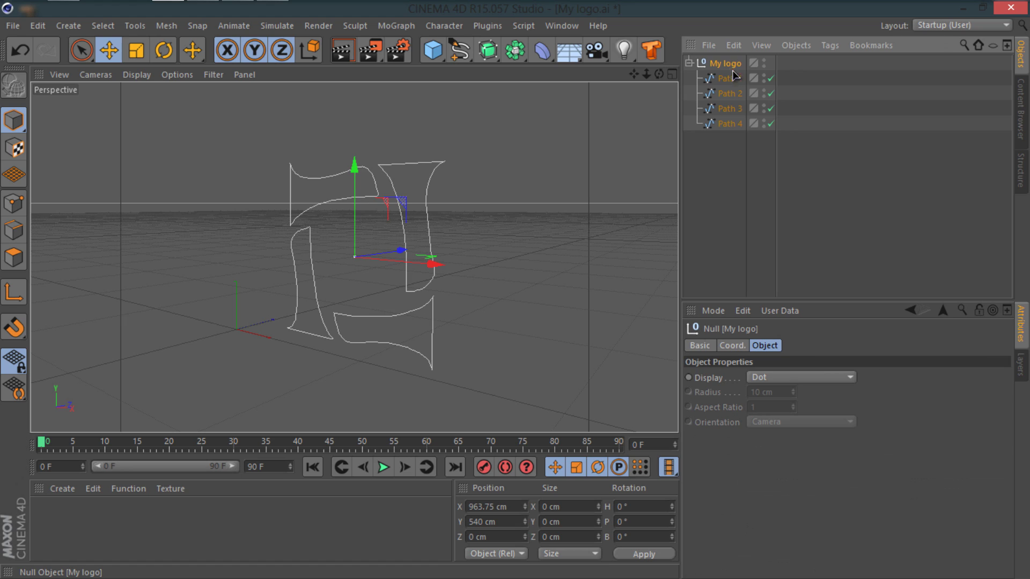
pyautogui.keyDown('shift'); pyautogui.click(731, 125); pyautogui.keyUp('shift')
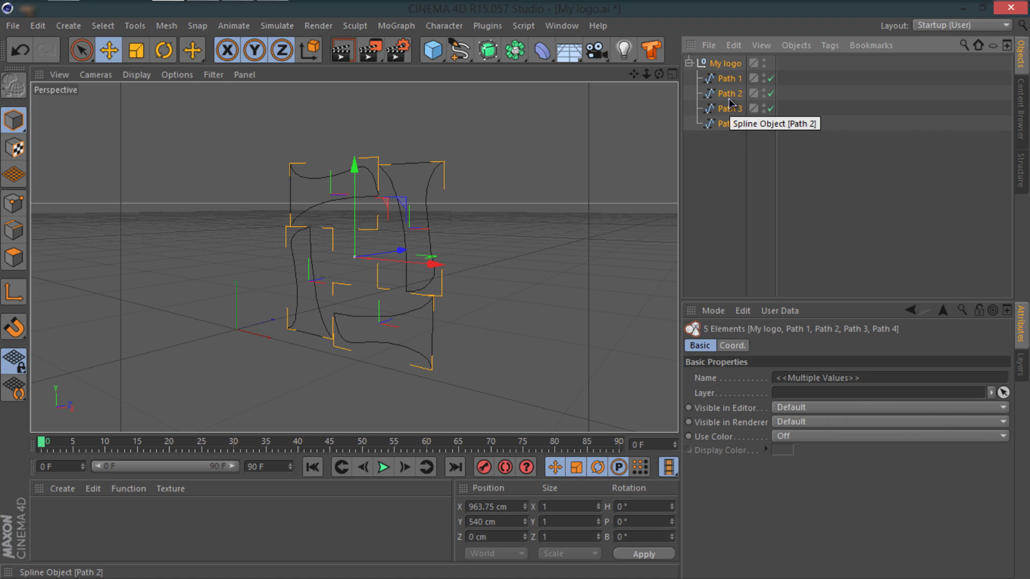
# Merge the four selected logo paths into one spline with Connect Objects + Delete.
pyautogui.rightClick(730, 102)
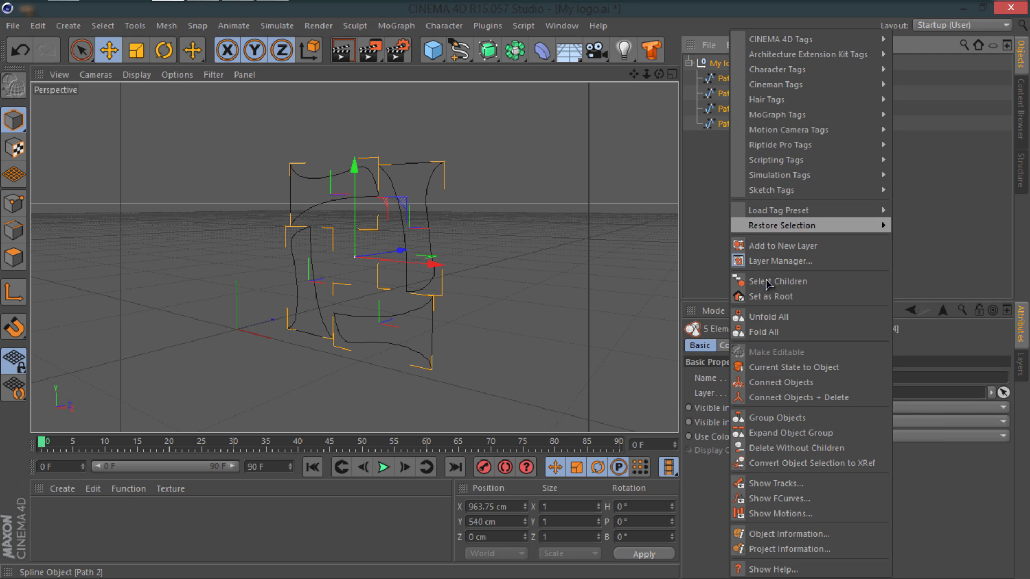
pyautogui.click(769, 398)
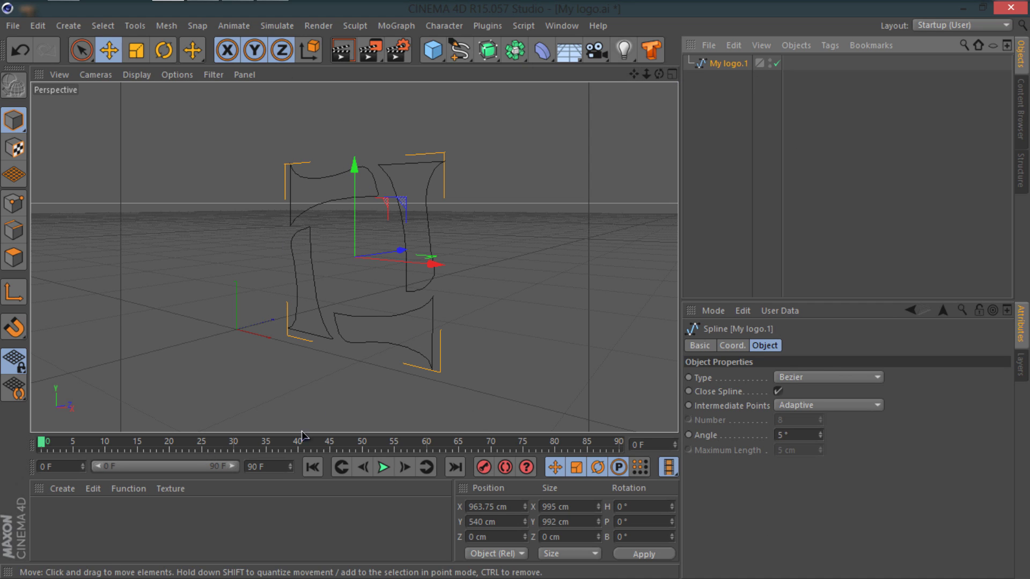
pyautogui.click(782, 87)
pyautogui.moveTo(782, 85); pyautogui.dragTo(800, 87)
# Add an Extrude generator and place My logo.1 inside it to make a solid logo.
pyautogui.click(729, 63)
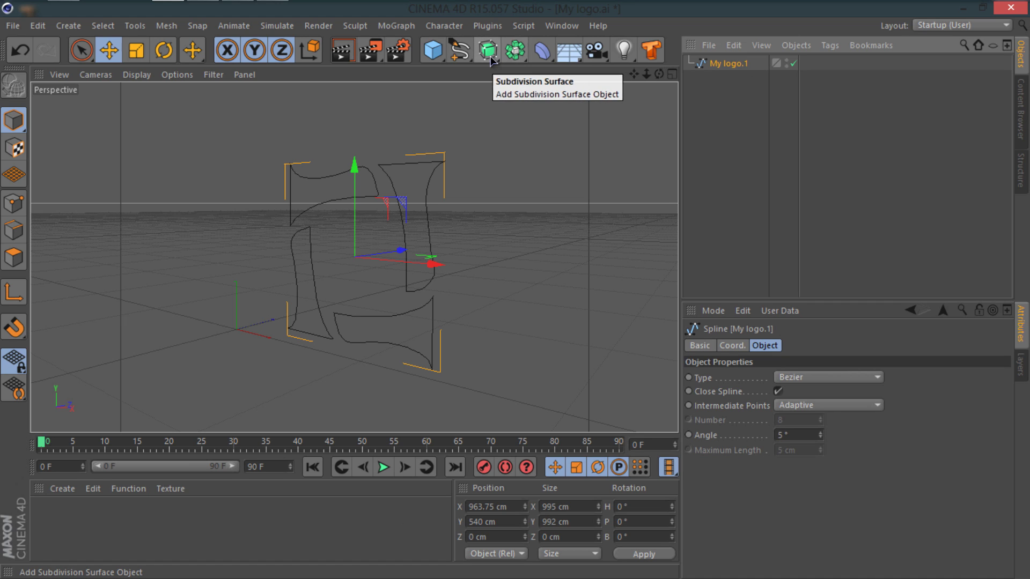
pyautogui.moveTo(494, 64); pyautogui.dragTo(651, 76)
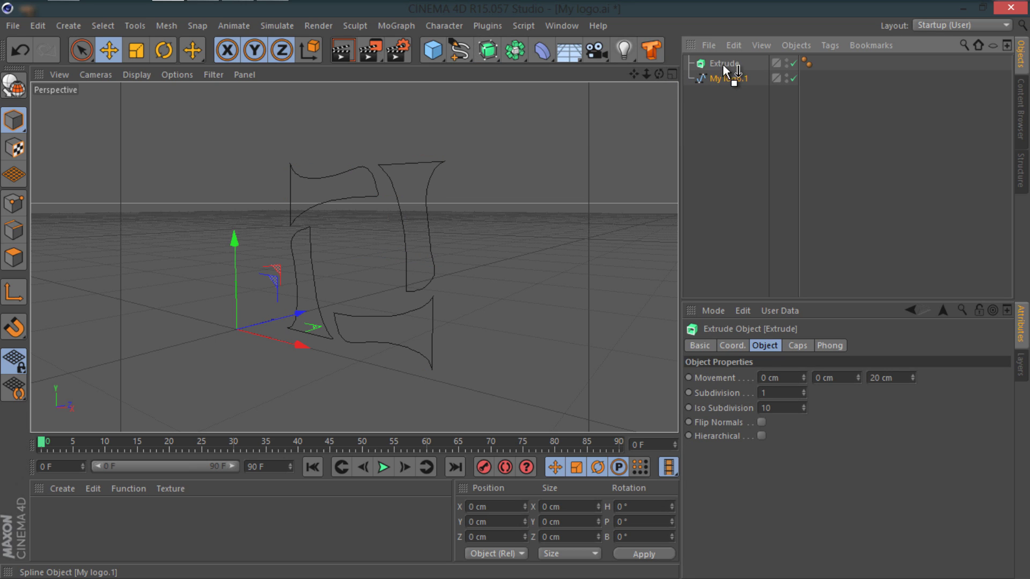
pyautogui.moveTo(722, 63); pyautogui.dragTo(723, 62)
pyautogui.click(726, 64)
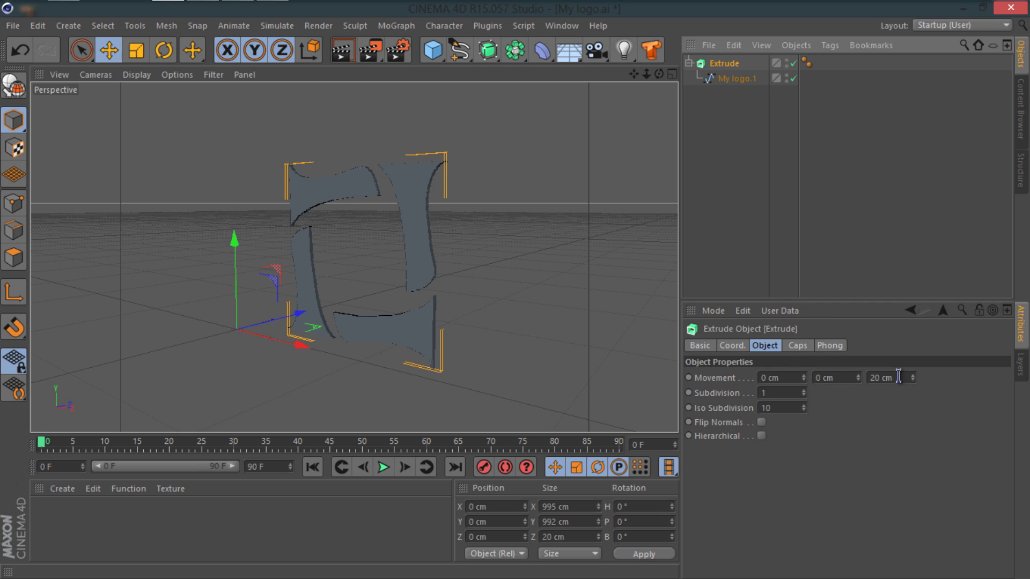
# Check the reference render in Photo Viewer.
pyautogui.moveTo(99, 25)
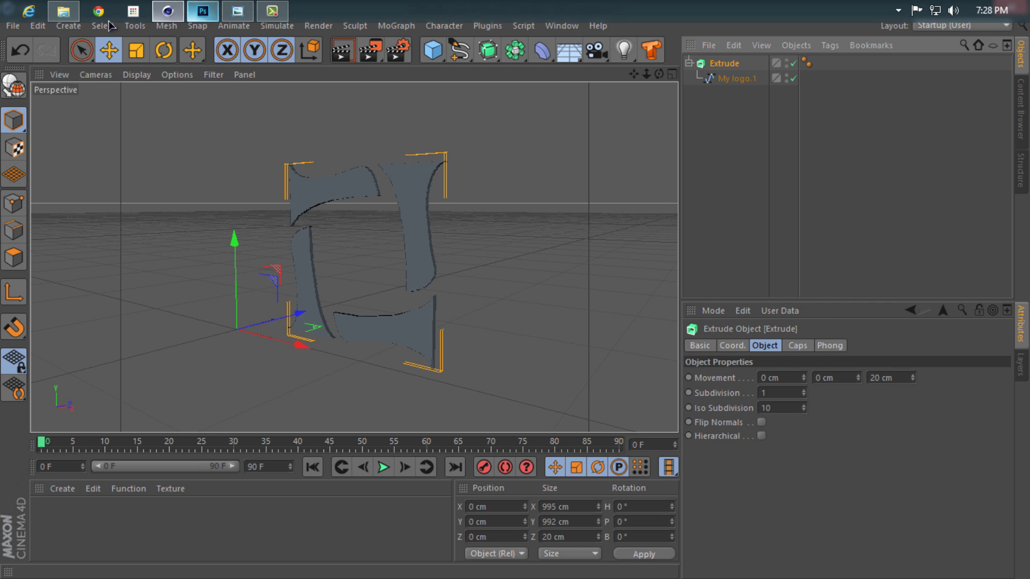
pyautogui.click(237, 11)
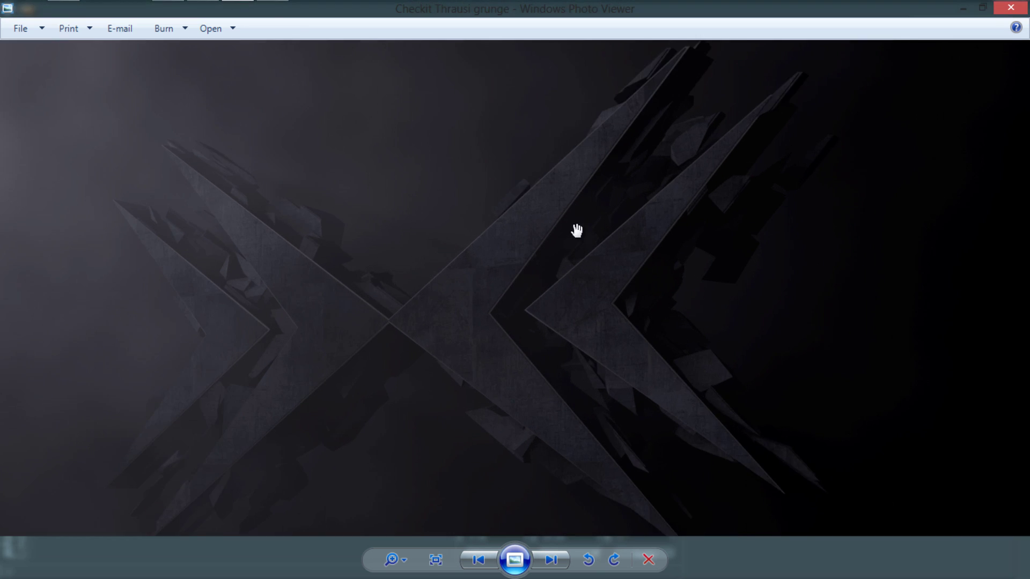
pyautogui.scroll(3, 577, 231)
pyautogui.scroll(-3, 297, 381)
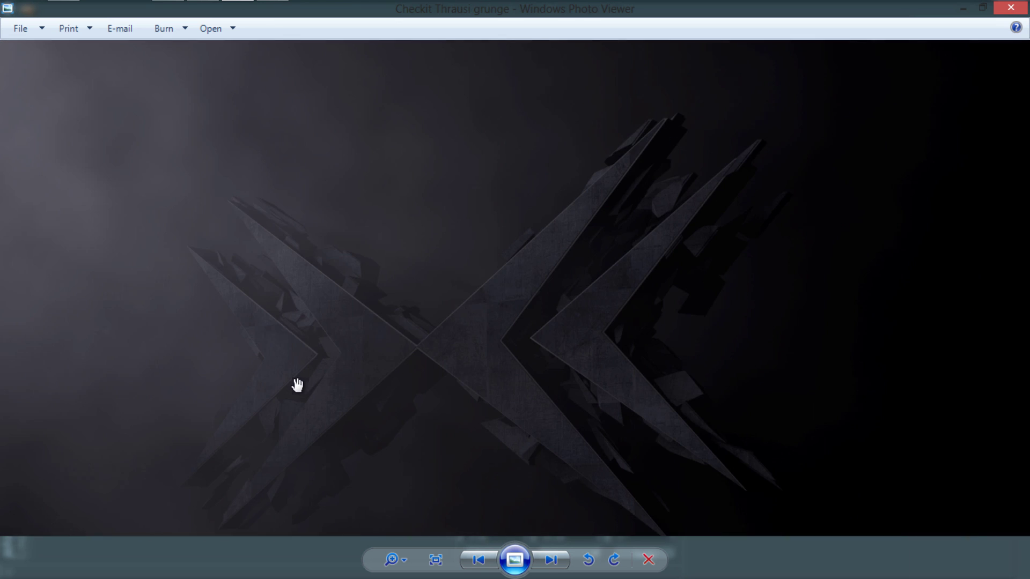
# Back in Cinema 4D, change the Extrude depth from 20 cm to 54 cm.
pyautogui.moveTo(194, 14)
pyautogui.hotkey('alt', 'Tab')
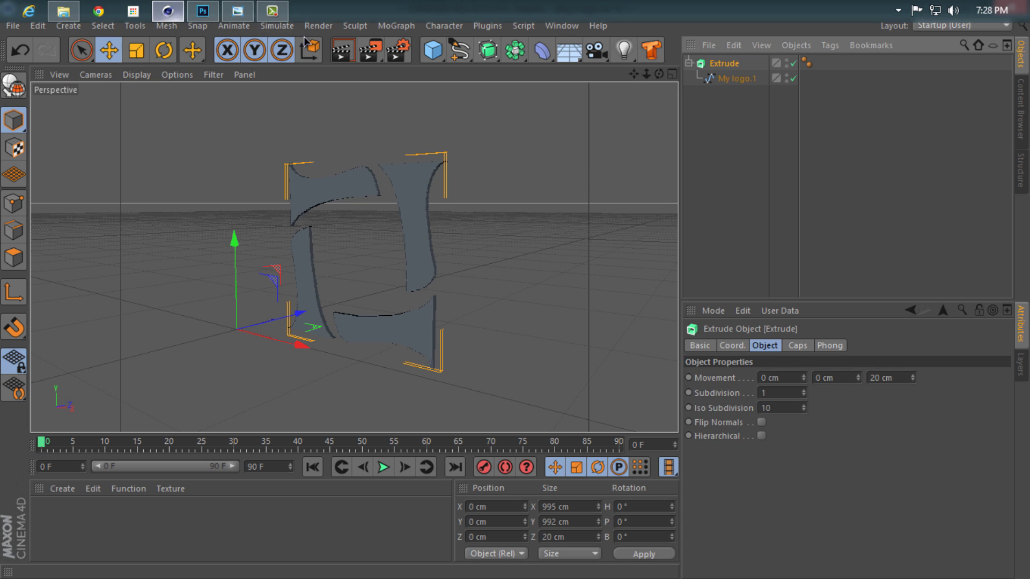
pyautogui.click(887, 378)
pyautogui.moveTo(880, 378); pyautogui.dragTo(831, 378)
pyautogui.moveTo(899, 377); pyautogui.dragTo(753, 379)
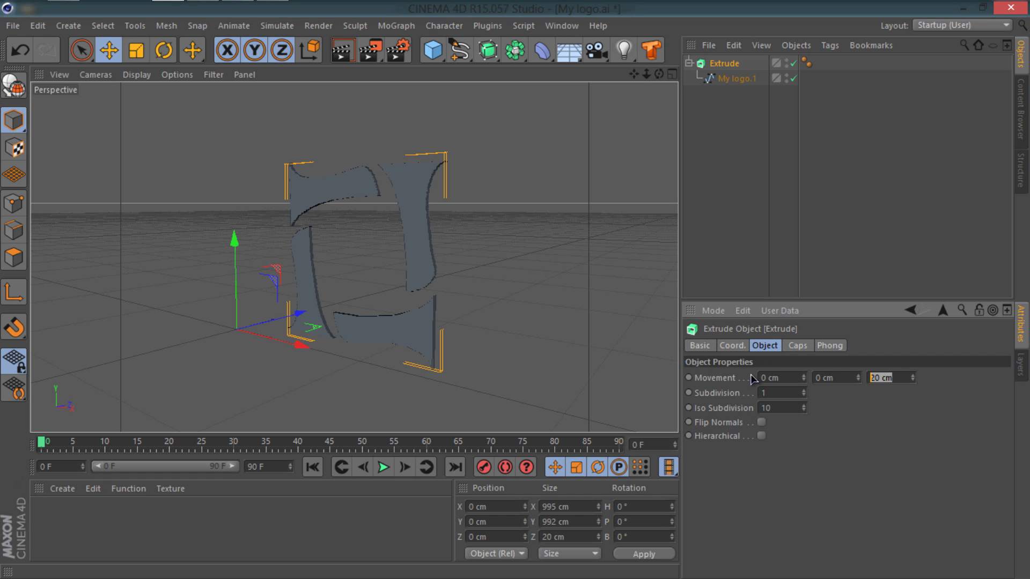
pyautogui.write('54')
pyautogui.press('Return')
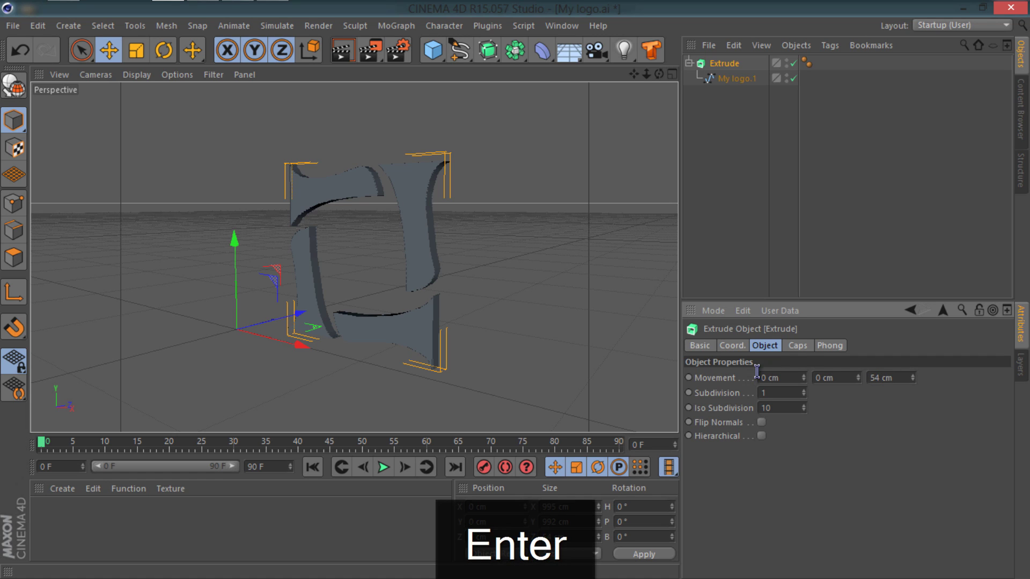
# Give the Extrude start a Fillet Cap with 2 steps and render a preview.
pyautogui.click(799, 348)
pyautogui.click(802, 377)
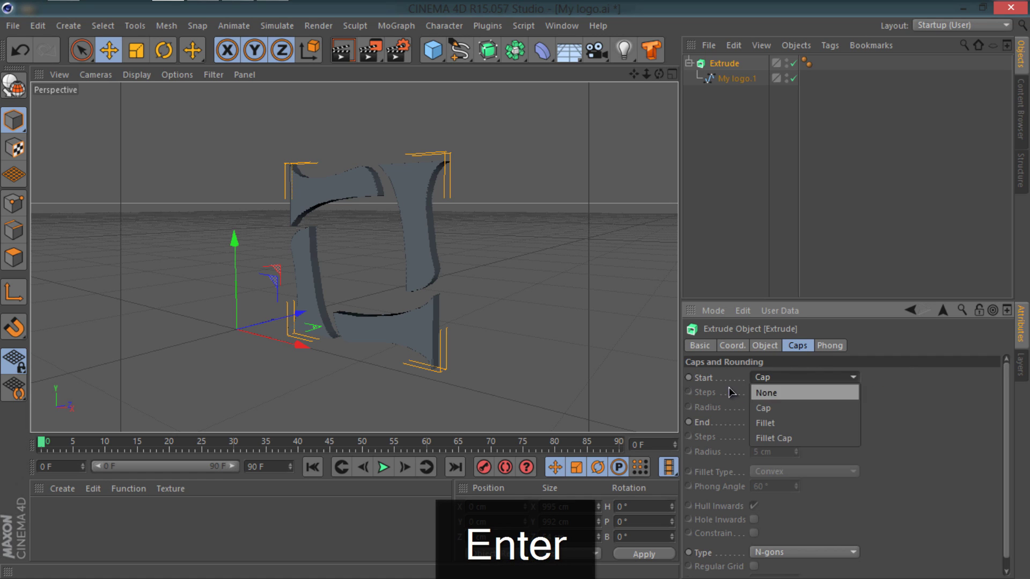
pyautogui.click(773, 438)
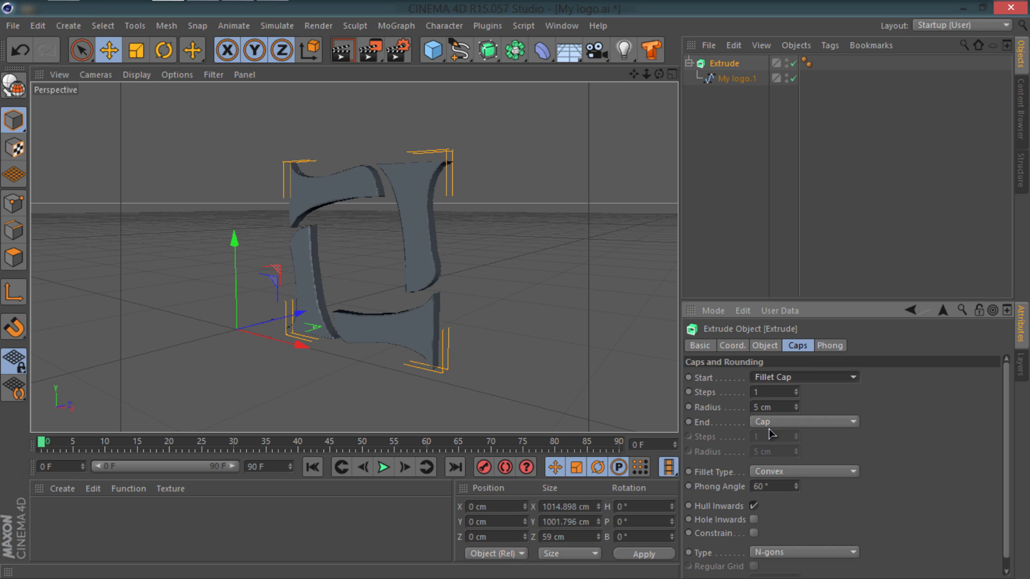
pyautogui.doubleClick(770, 393)
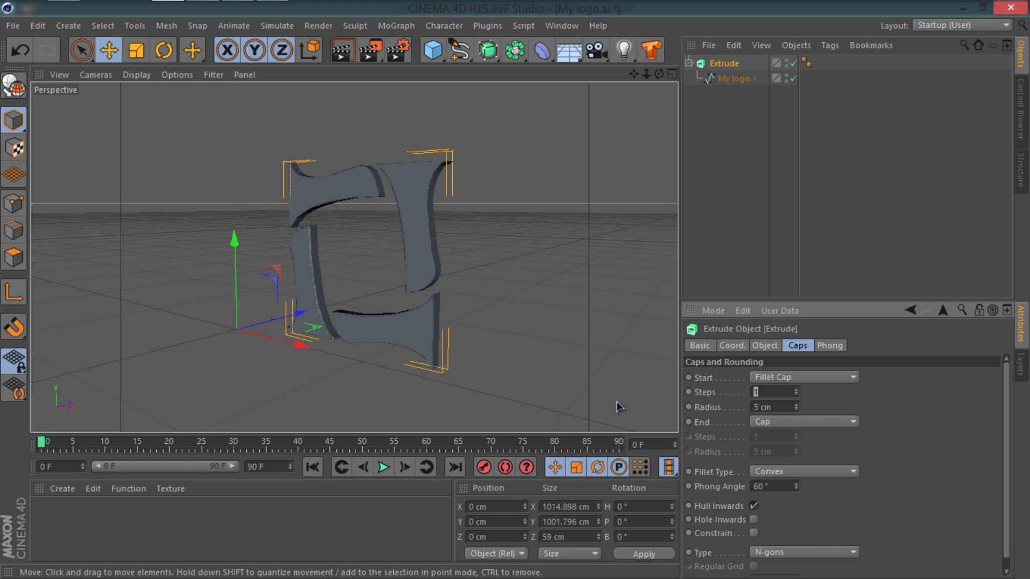
pyautogui.write('2')
pyautogui.press('Return')
pyautogui.scroll(6, 424, 224)
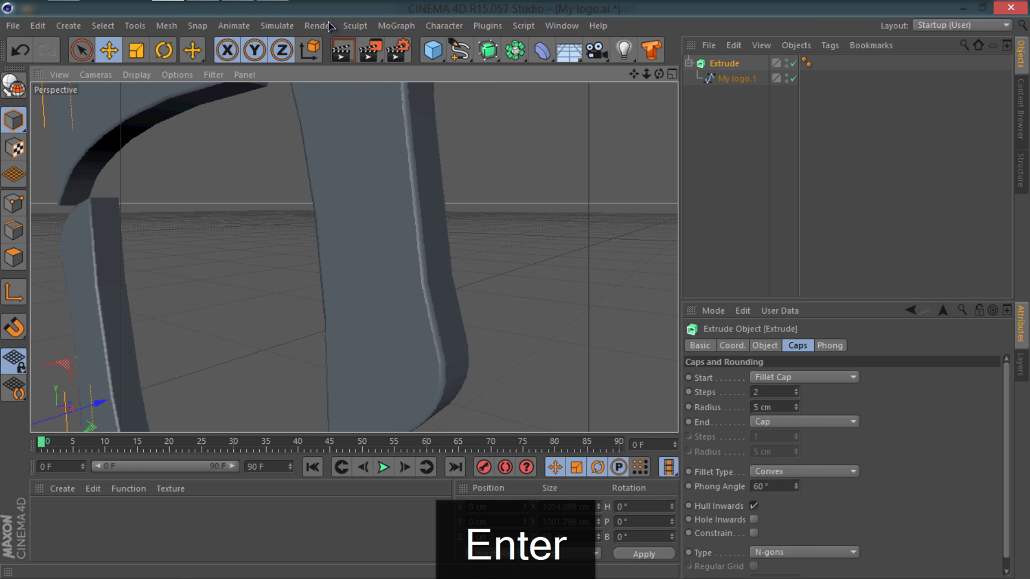
pyautogui.click(348, 59)
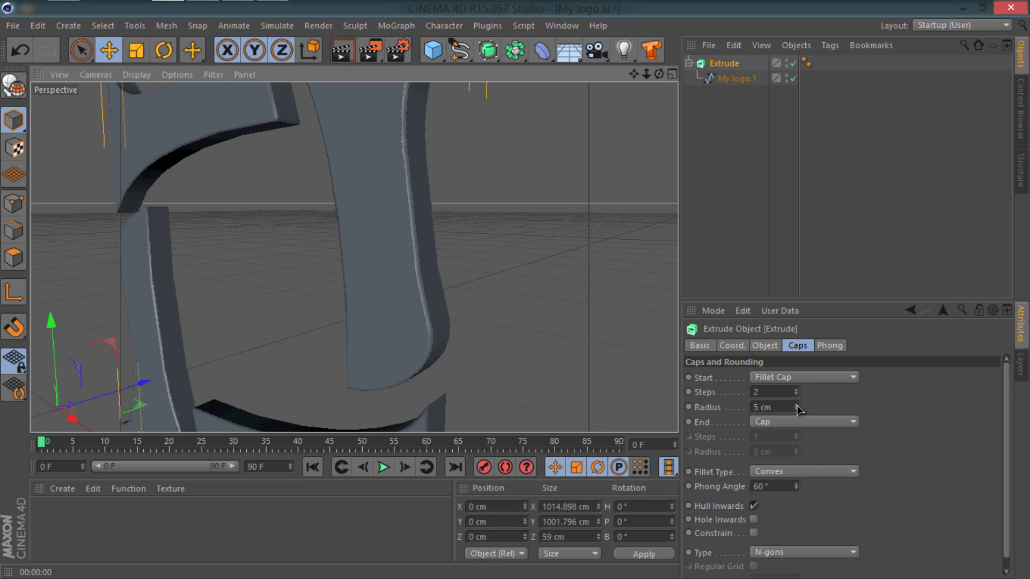
# Try a 13 cm fillet radius with 1 step and re-render to check the edges.
pyautogui.moveTo(799, 409); pyautogui.dragTo(803, 396)
pyautogui.click(796, 395)
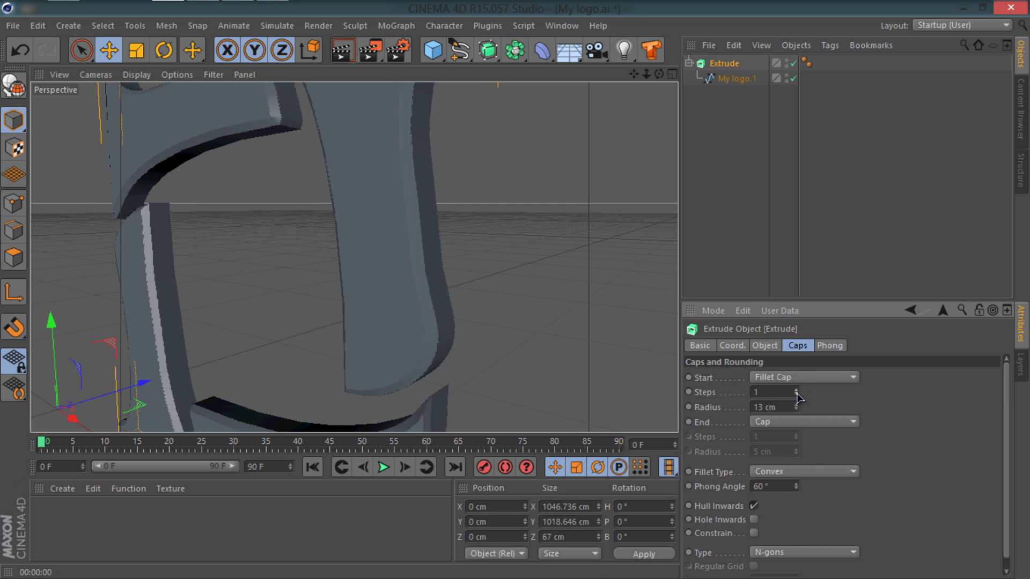
pyautogui.click(342, 50)
pyautogui.moveTo(796, 408); pyautogui.dragTo(796, 406)
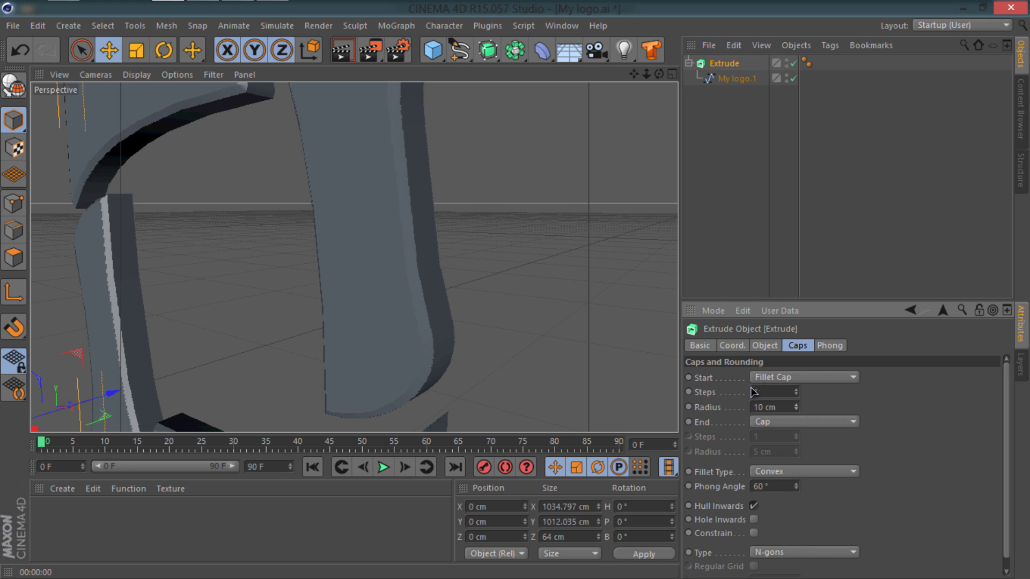
# Set the fillet radius to 2 cm, then settle on 3 cm.
pyautogui.doubleClick(765, 407)
pyautogui.write('2')
pyautogui.press('Return')
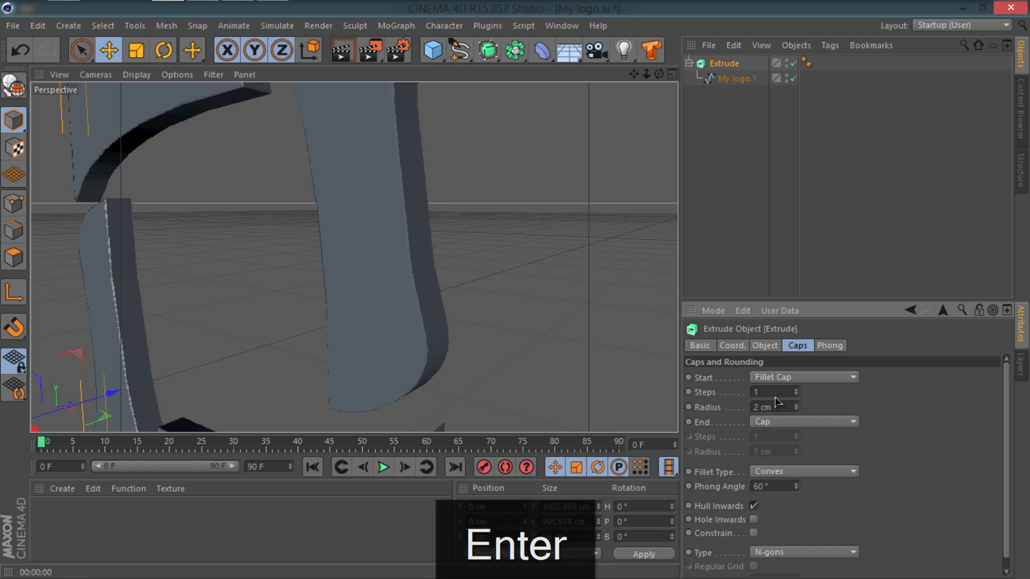
pyautogui.doubleClick(766, 408)
pyautogui.write('3')
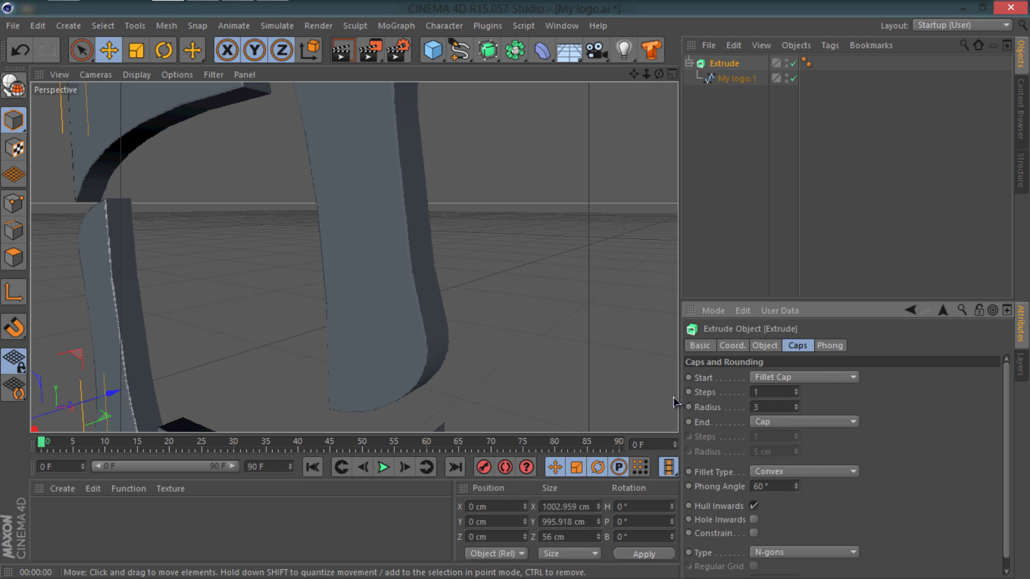
pyautogui.press('Return')
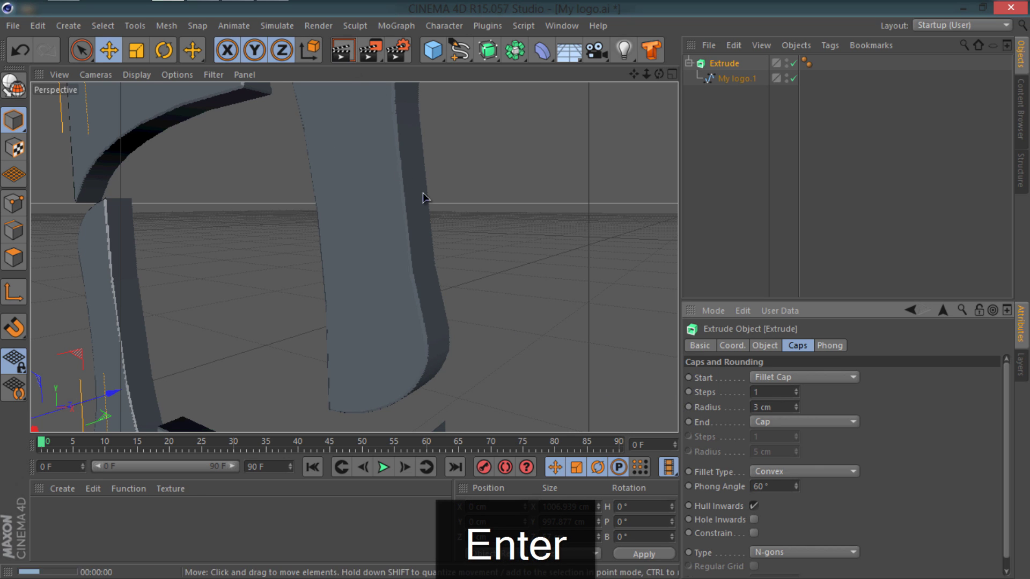
pyautogui.scroll(6, 425, 200)
pyautogui.scroll(-5, 430, 350)
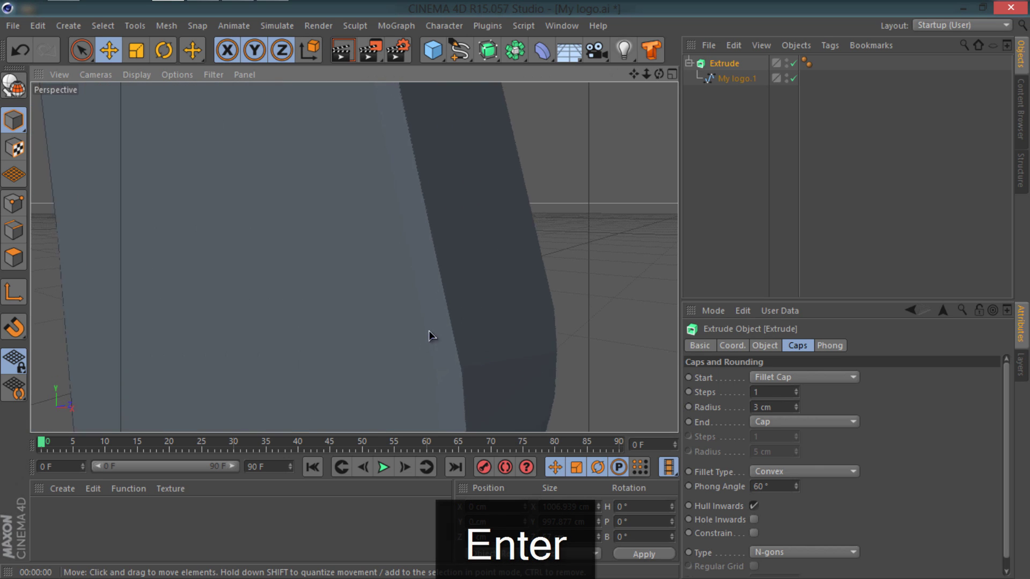
# Open Checkit Thrausi grunge.c4d from Recent Files, inspect its Extrude caps, then return to My logo.ai.
pyautogui.click(15, 28)
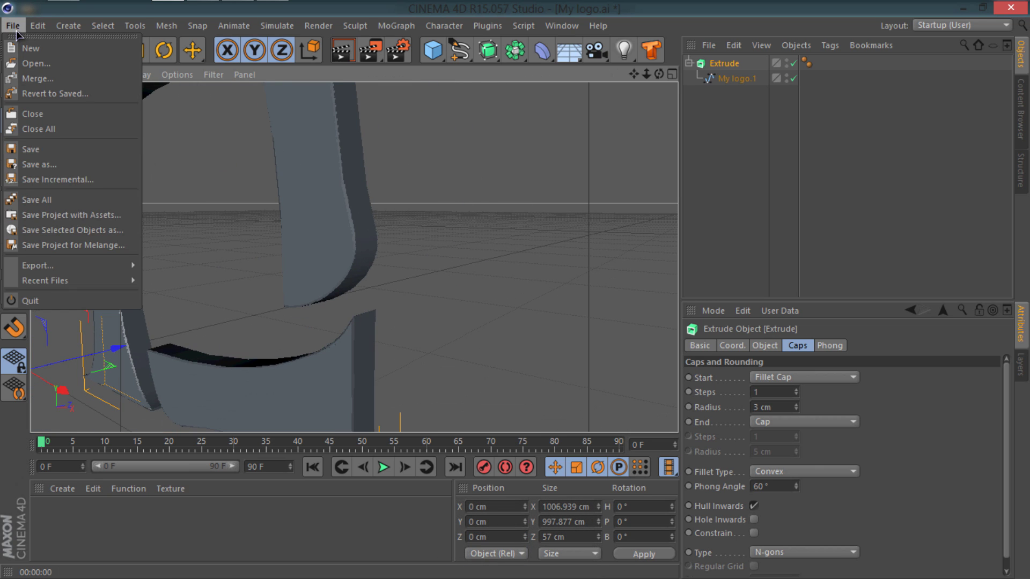
pyautogui.moveTo(80, 285)
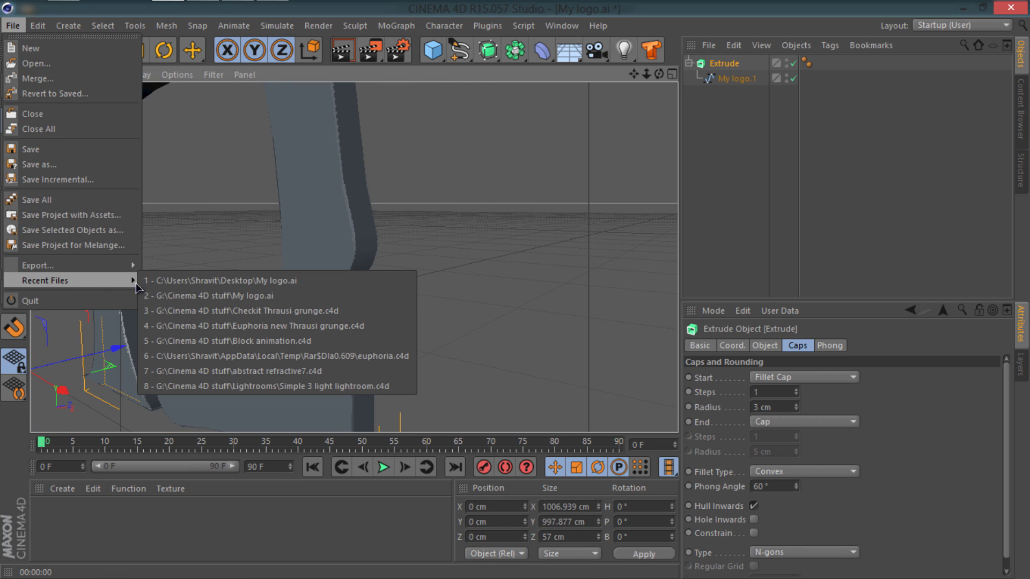
pyautogui.click(231, 310)
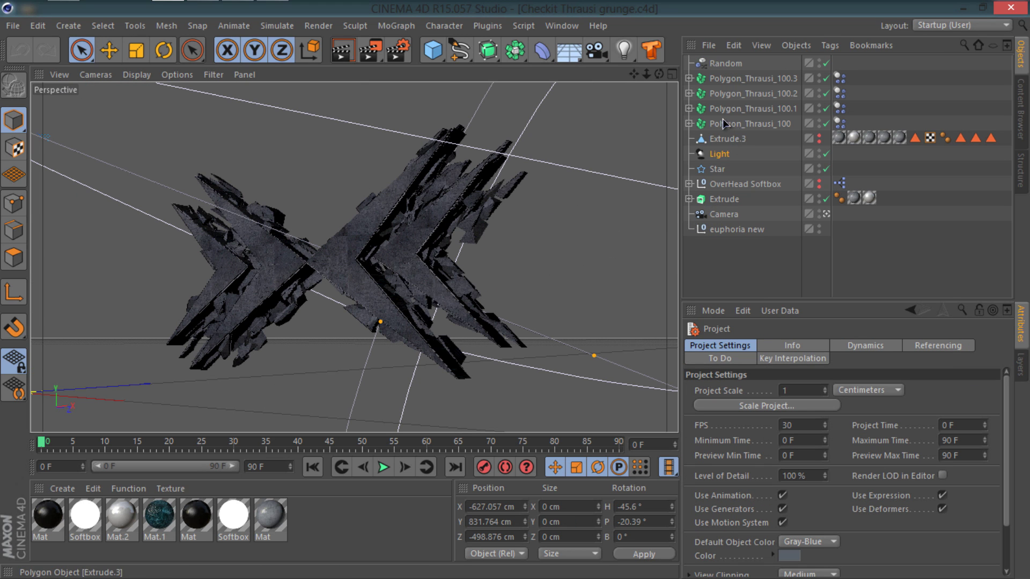
pyautogui.click(723, 200)
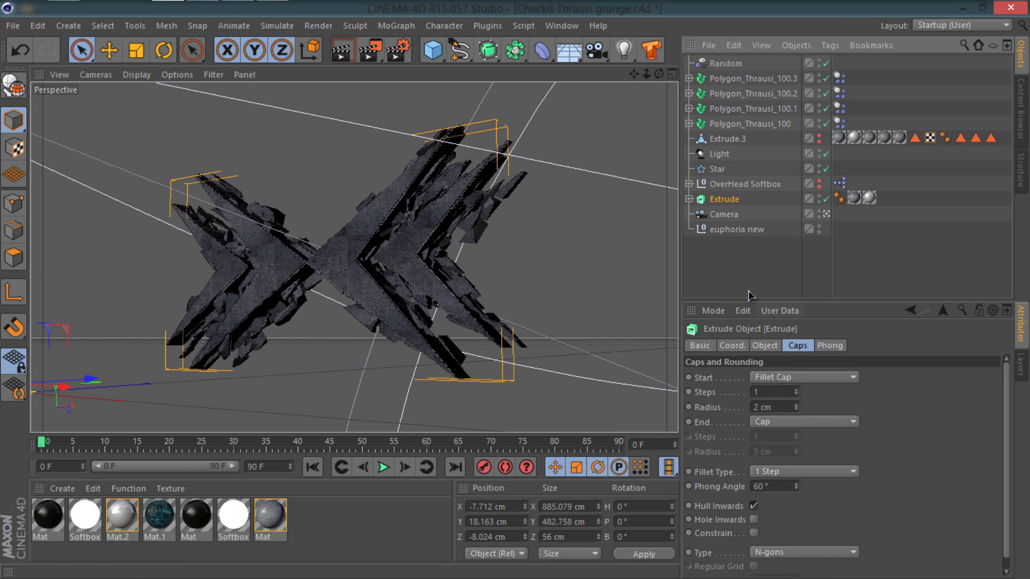
pyautogui.click(562, 25)
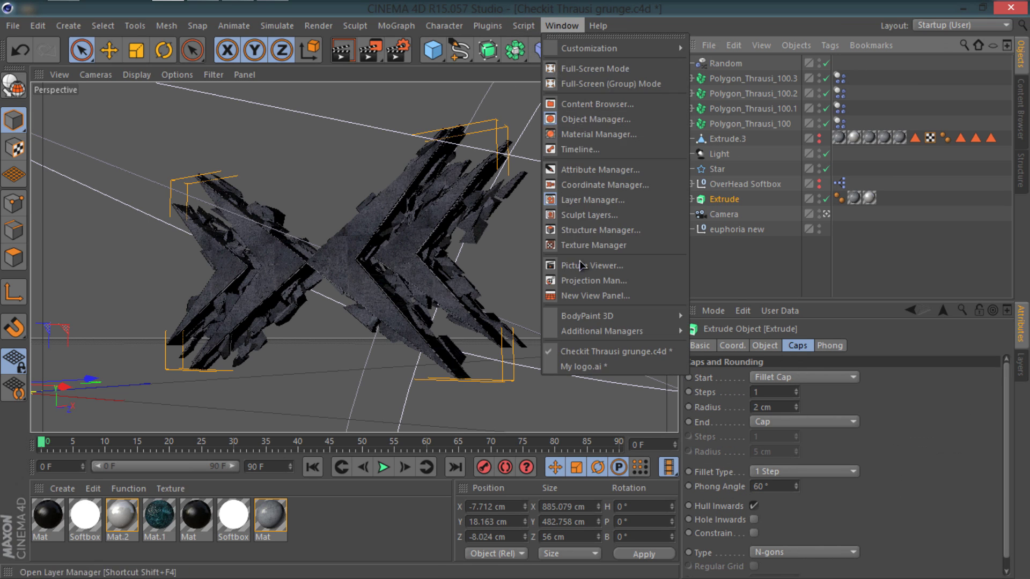
pyautogui.click(583, 366)
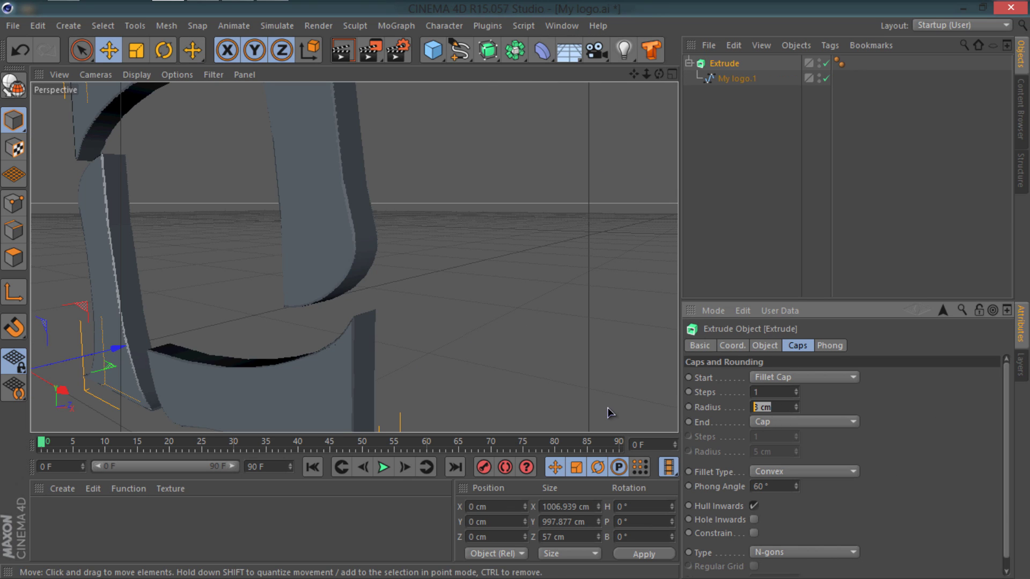
# Enter a 2 cm fillet radius, zoom out, and quick-render the whole logo with Ctrl+R.
pyautogui.write('2')
pyautogui.press('Return')
pyautogui.click(776, 235)
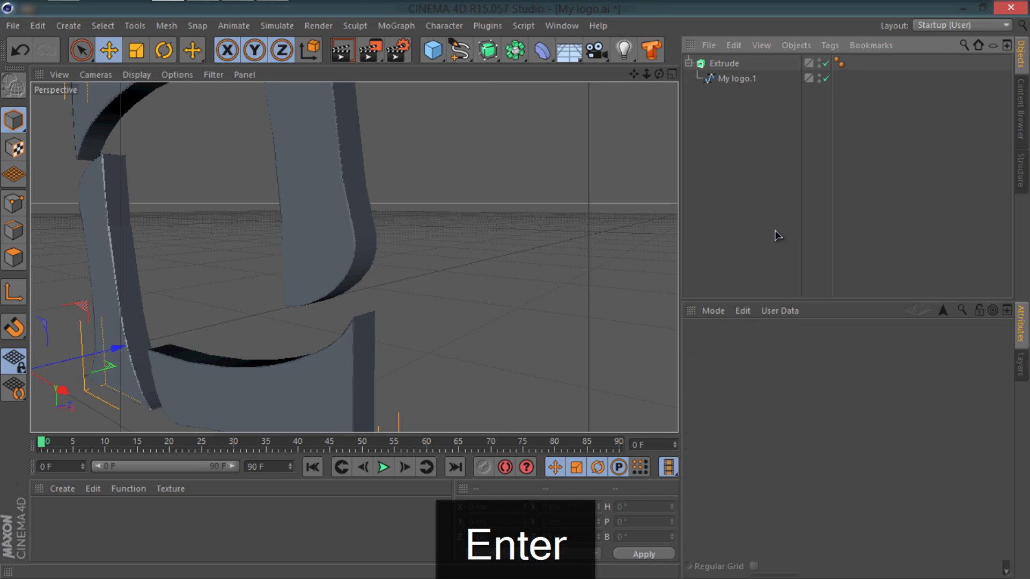
pyautogui.moveTo(647, 74); pyautogui.dragTo(517, 294)
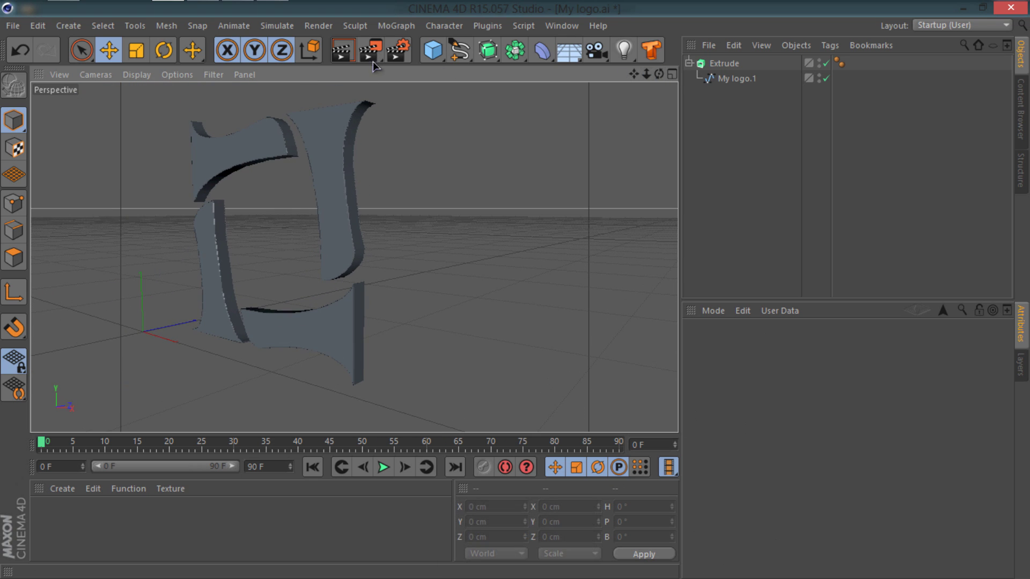
pyautogui.hotkey('ctrl', 'r')
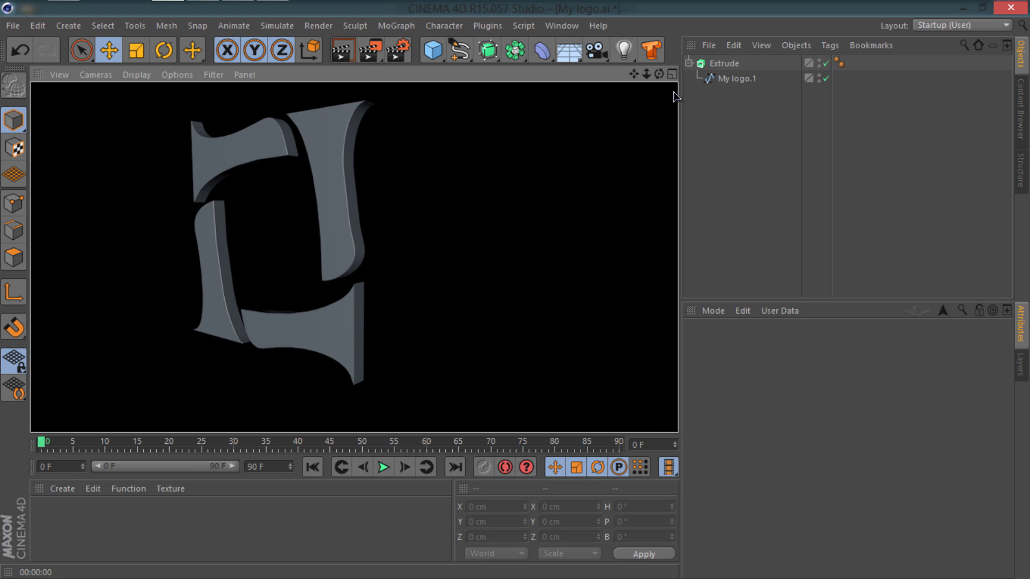
pyautogui.moveTo(635, 75); pyautogui.dragTo(516, 294)
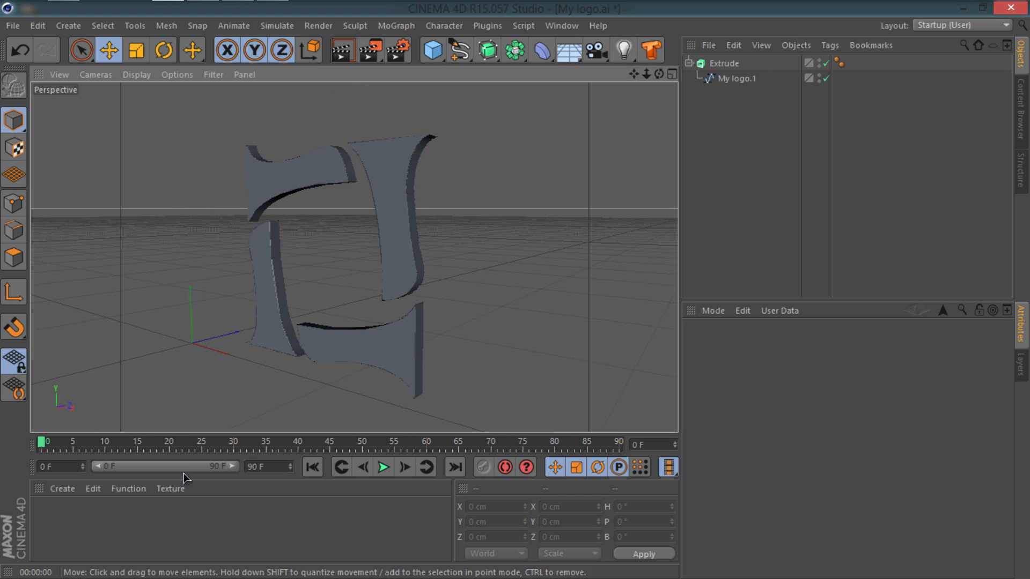
# Create a new material Mat with Texture (9).jpg as its colour texture.
pyautogui.doubleClick(78, 535)
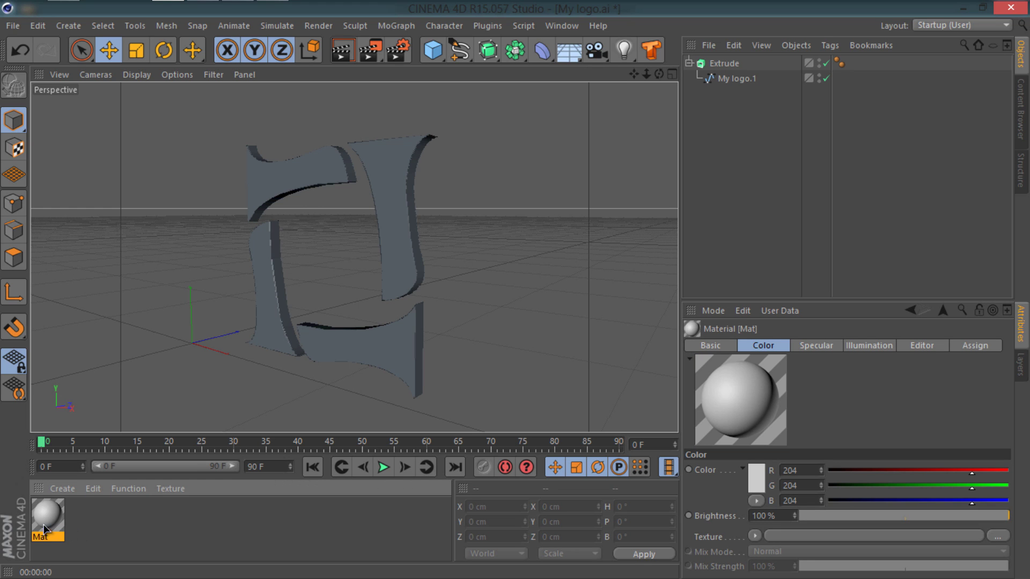
pyautogui.doubleClick(43, 518)
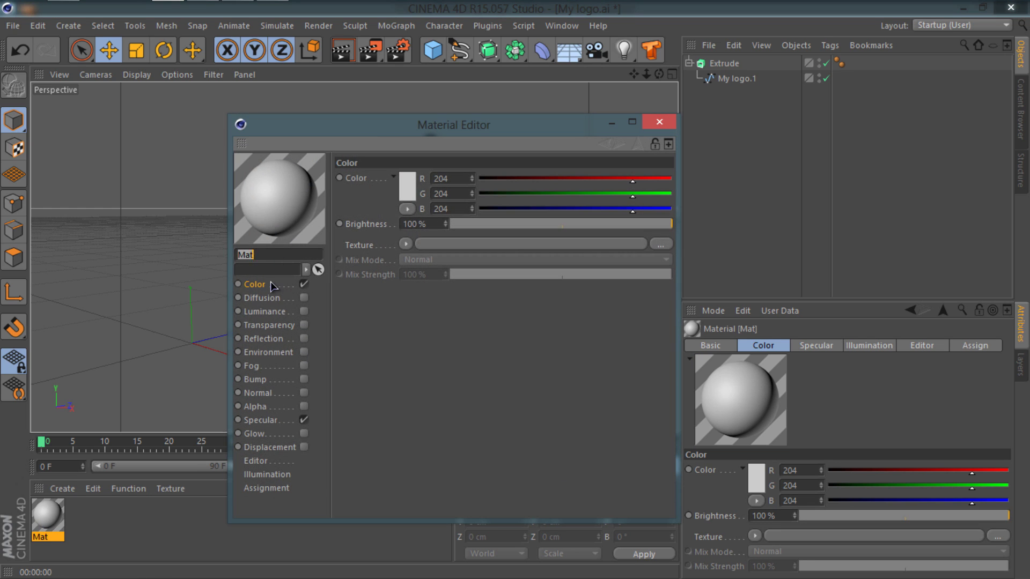
pyautogui.click(407, 245)
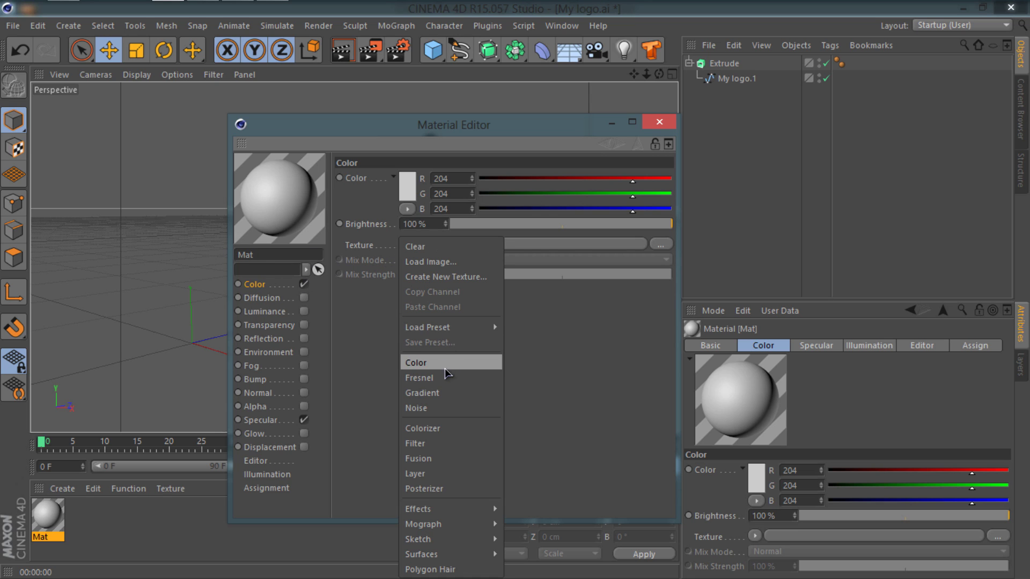
pyautogui.click(435, 262)
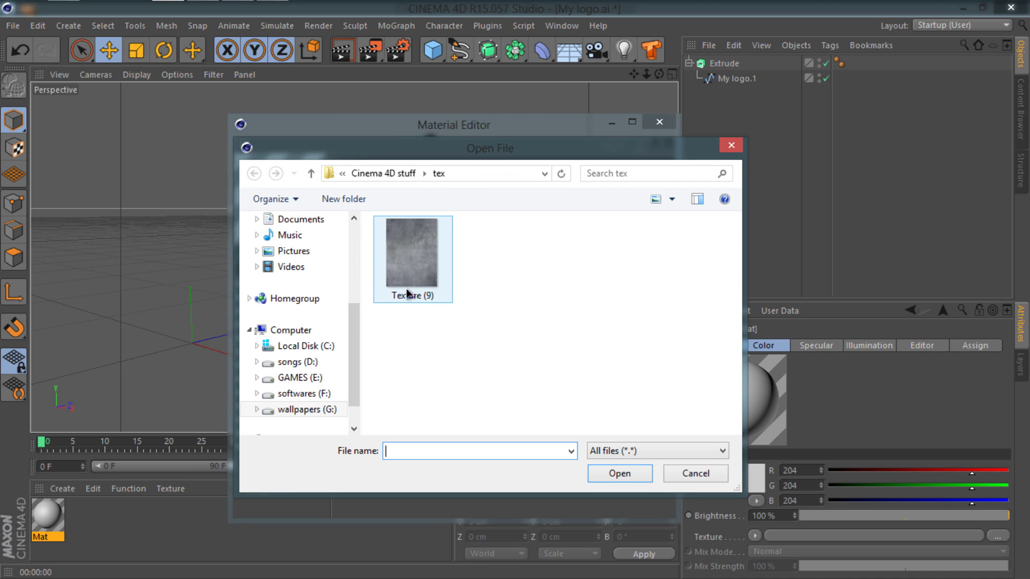
pyautogui.doubleClick(409, 279)
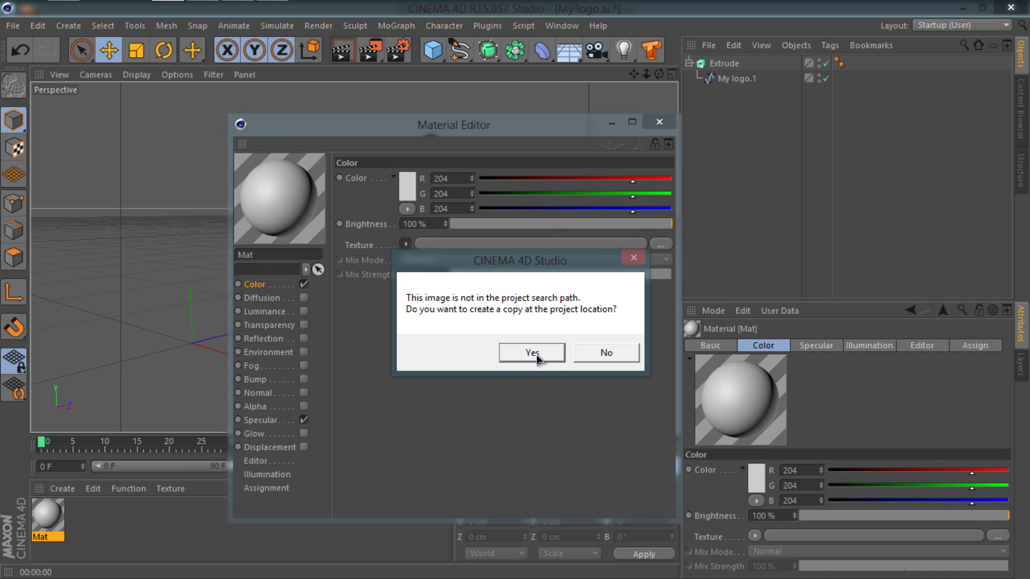
pyautogui.click(581, 352)
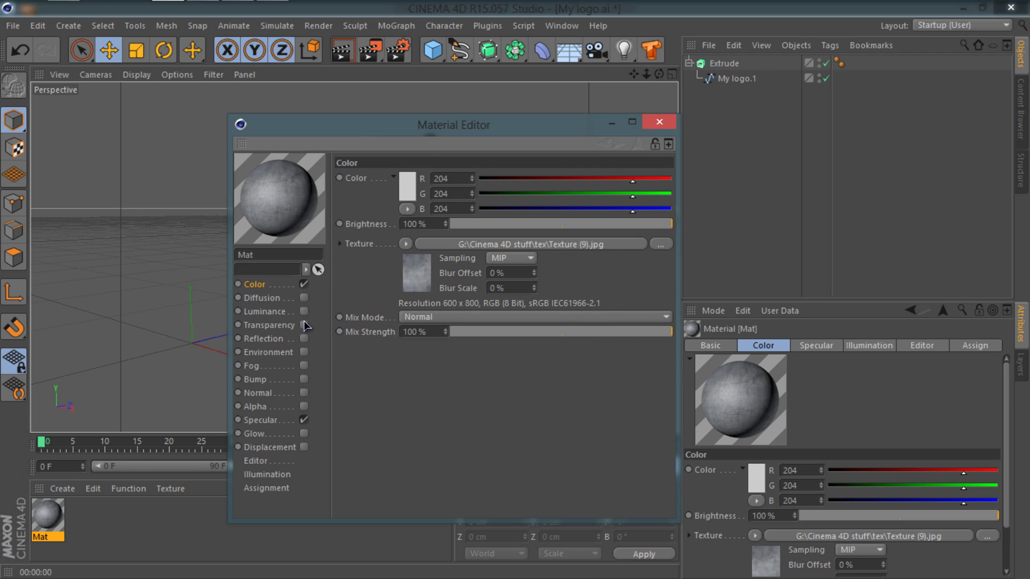
# Add a Fresnel reflection to Mat at 17% brightness and 16% mix strength.
pyautogui.click(305, 338)
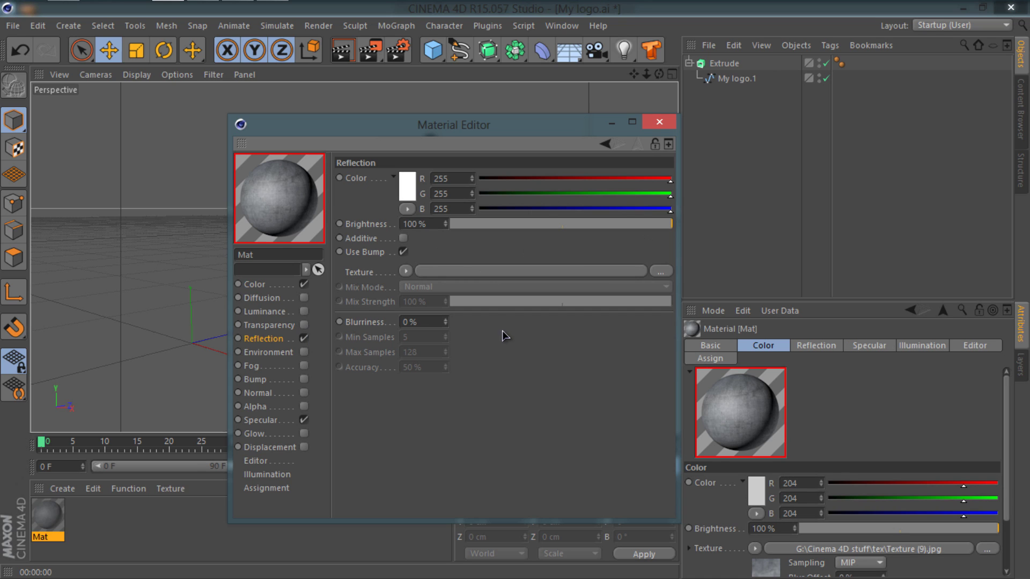
pyautogui.click(406, 272)
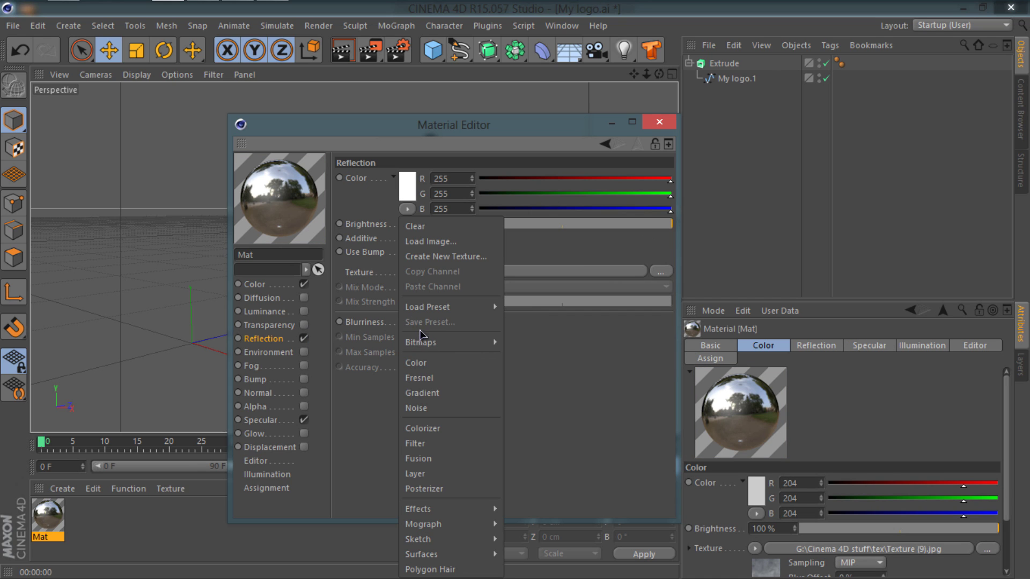
pyautogui.click(414, 378)
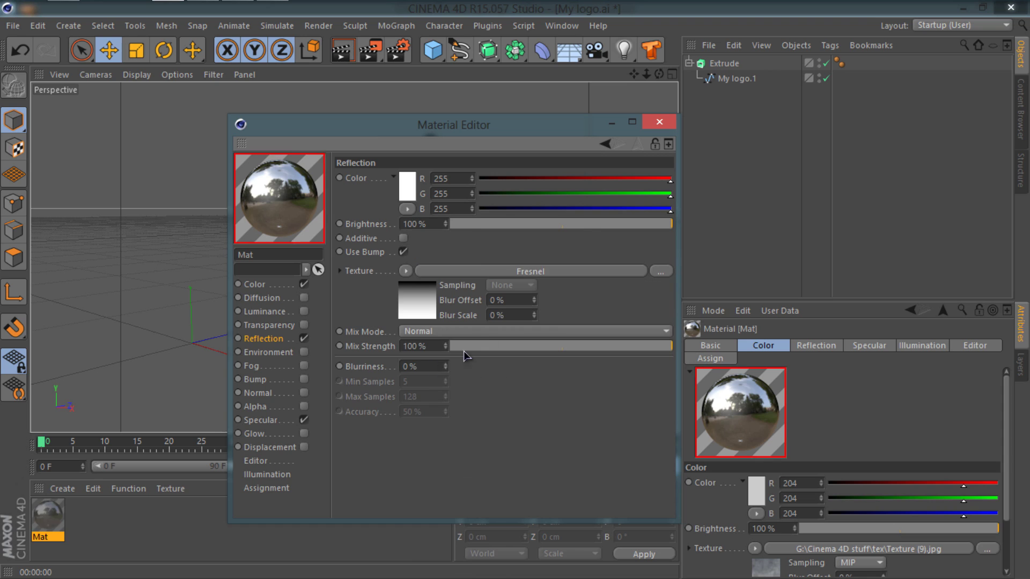
pyautogui.moveTo(583, 224); pyautogui.dragTo(489, 236)
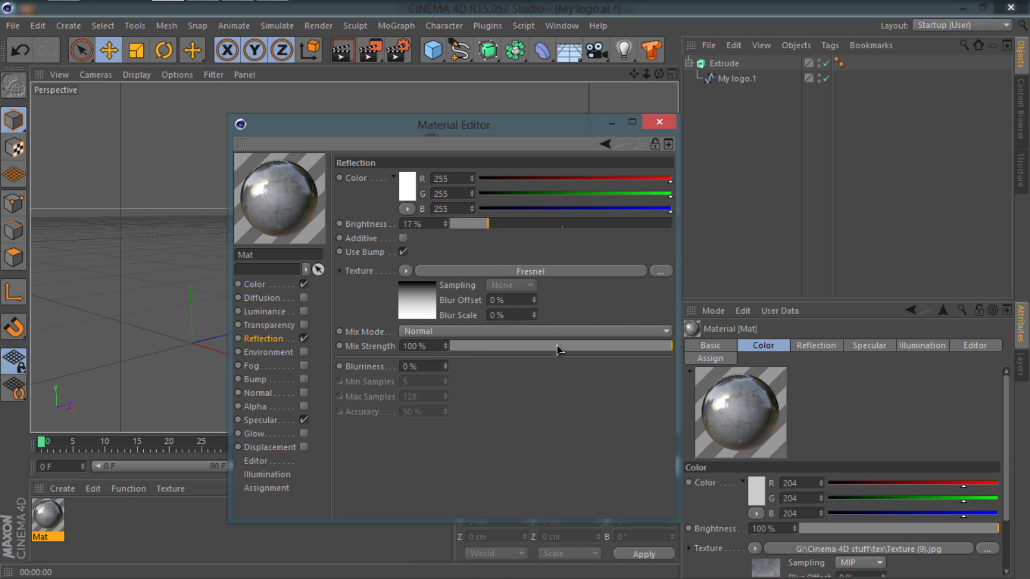
pyautogui.moveTo(557, 345); pyautogui.dragTo(489, 355)
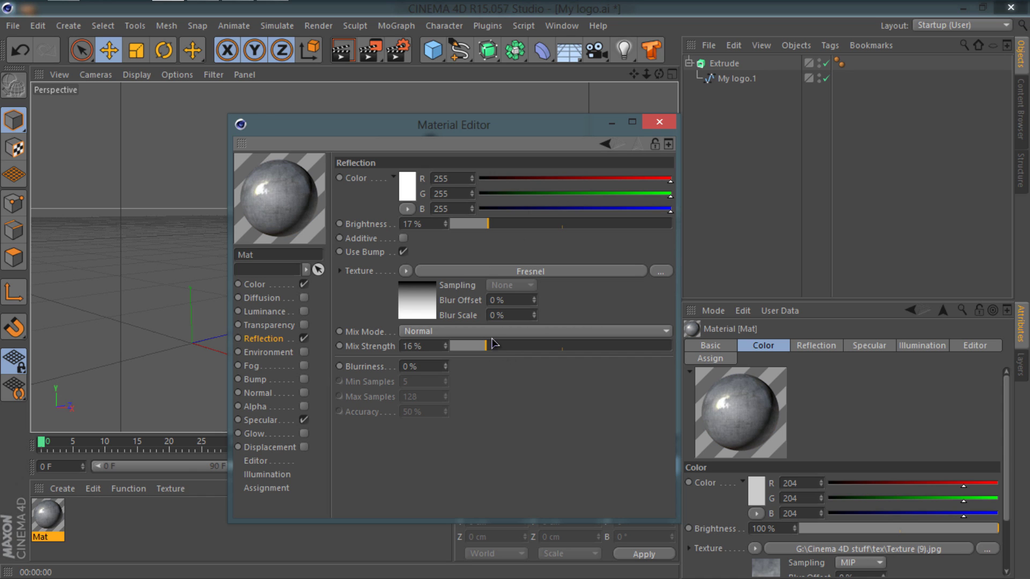
# Apply Mat to the Extrude and set its texture tag projection to Flat.
pyautogui.click(660, 123)
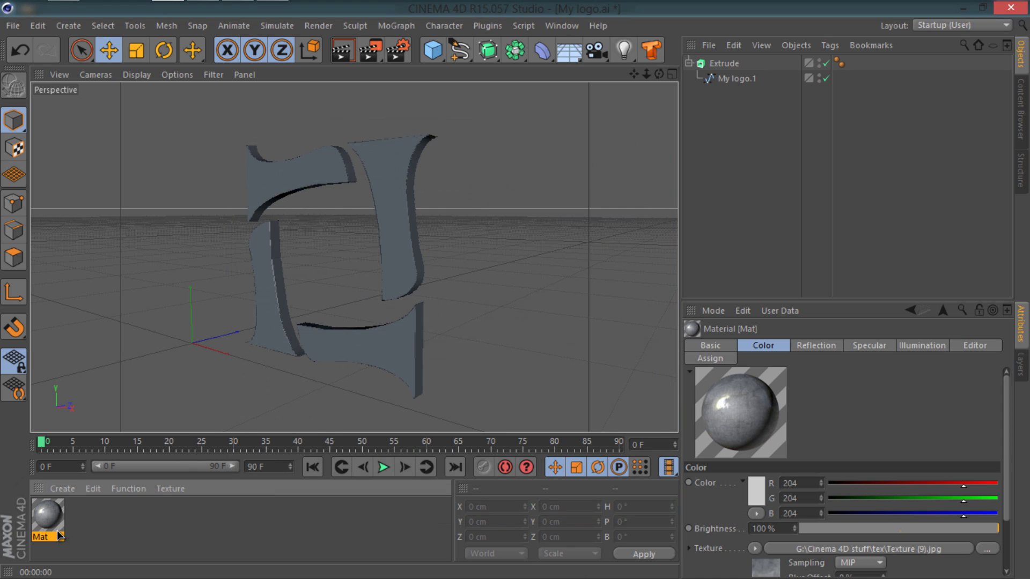
pyautogui.moveTo(666, 103); pyautogui.dragTo(719, 63)
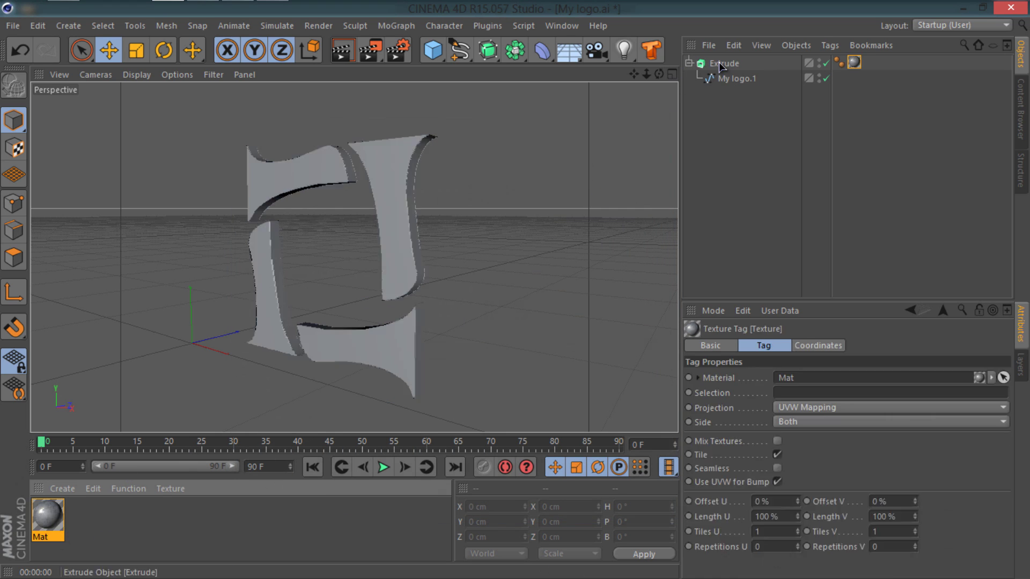
pyautogui.click(720, 64)
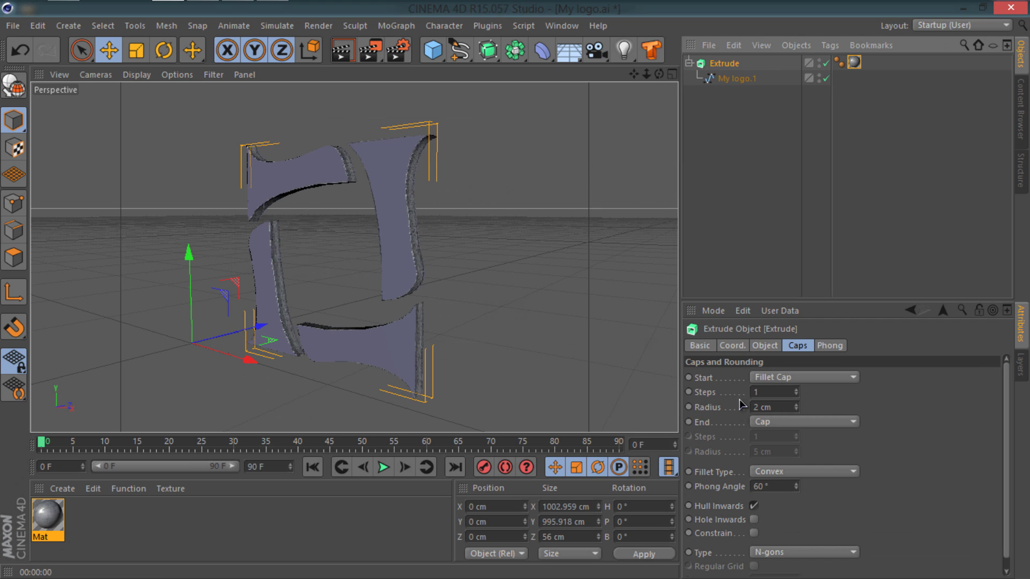
pyautogui.click(854, 62)
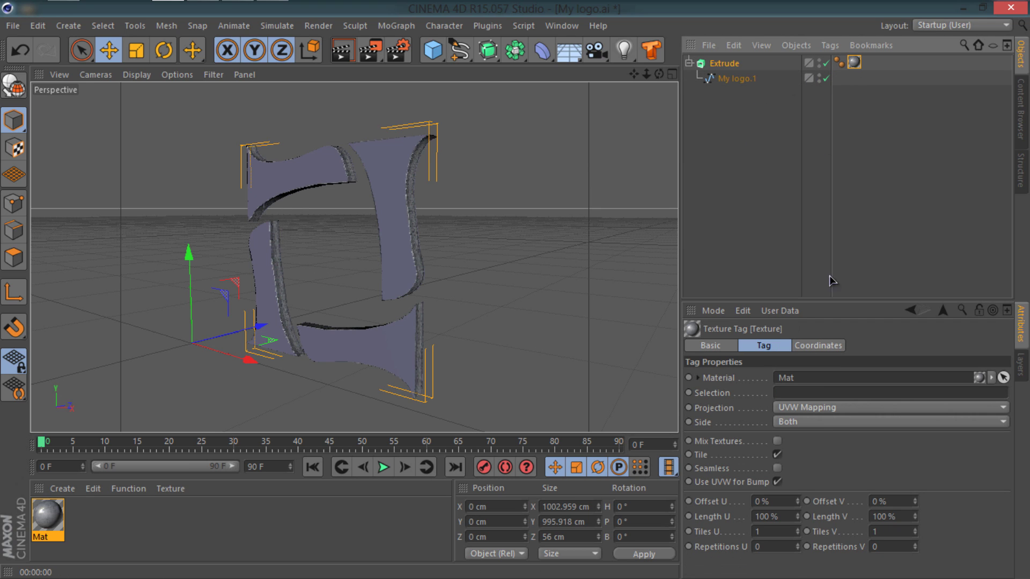
pyautogui.click(806, 411)
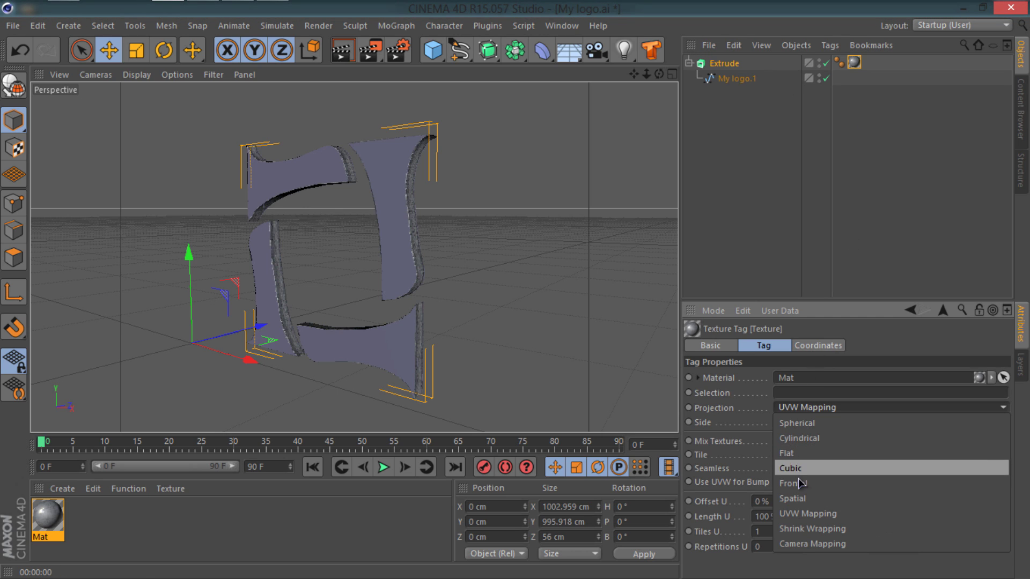
pyautogui.click(794, 449)
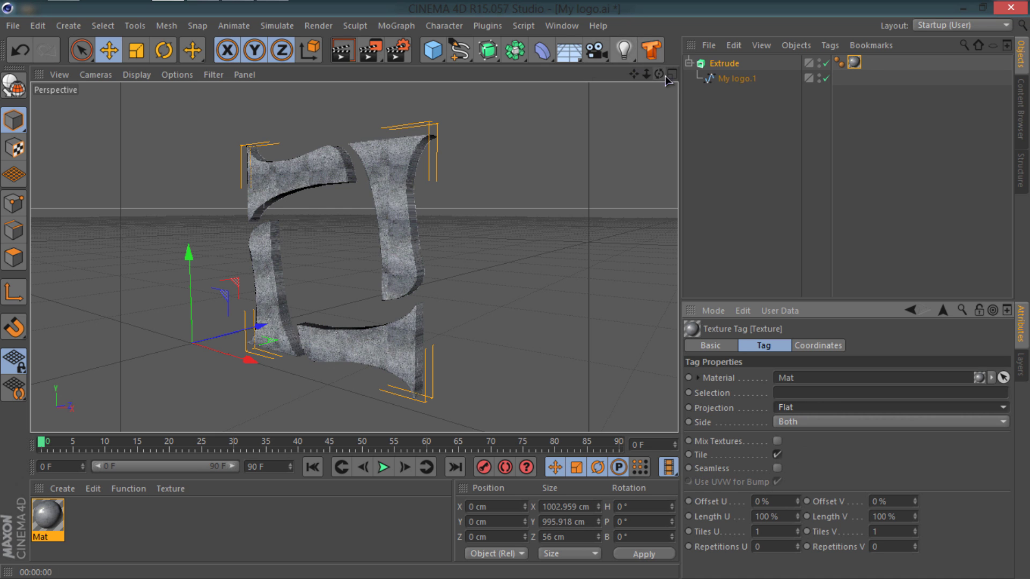
# Orbit around and render a preview of the textured logo.
pyautogui.moveTo(659, 74); pyautogui.dragTo(579, 81)
pyautogui.hotkey('ctrl', 'r')
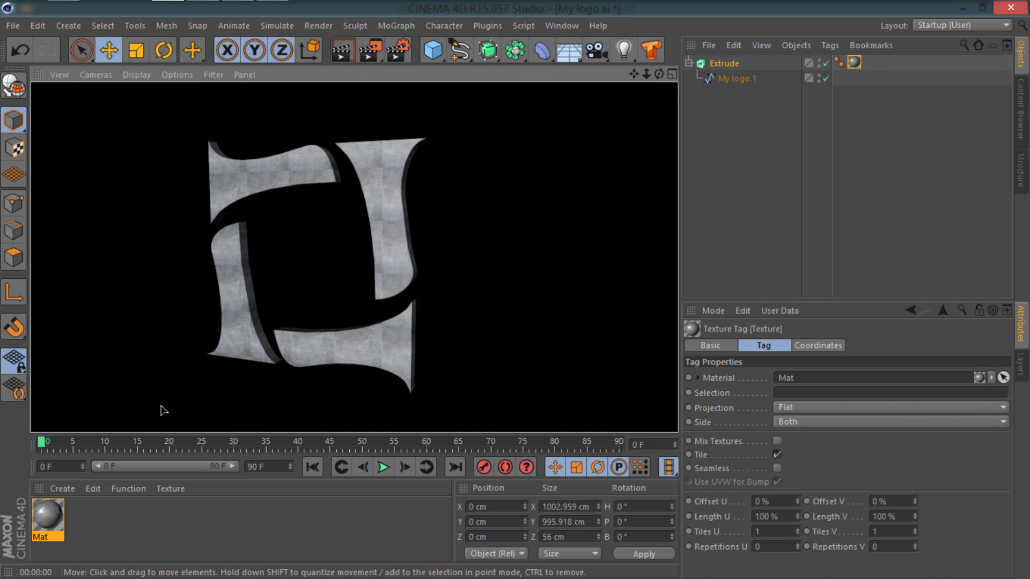
pyautogui.keyDown('alt'); pyautogui.moveTo(504, 296); pyautogui.dragTo(517, 292); pyautogui.keyUp('alt')
# Duplicate Mat as Mat.1 and clear its colour image texture.
pyautogui.click(62, 516)
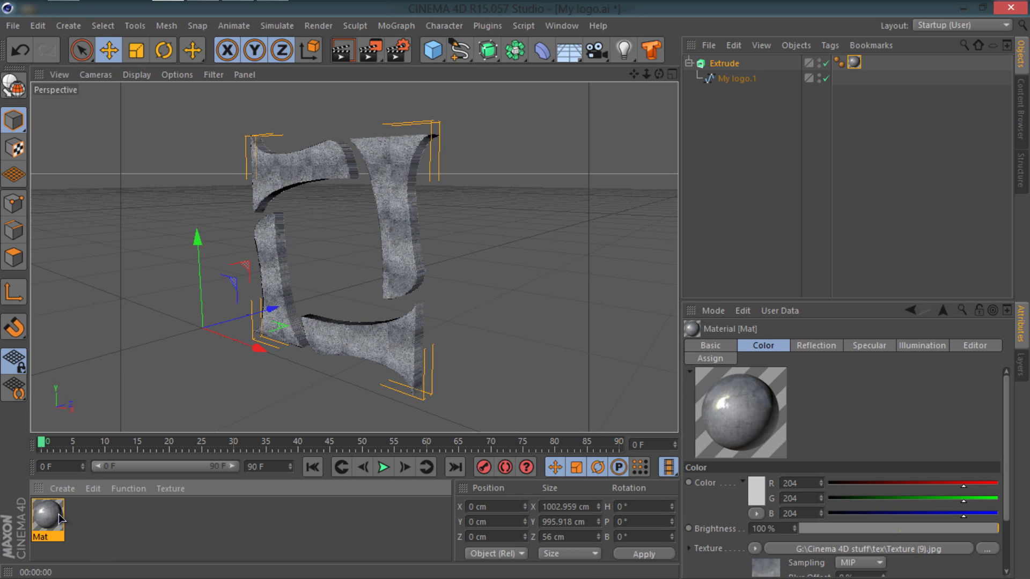
pyautogui.keyDown('ctrl'); pyautogui.moveTo(135, 513); pyautogui.dragTo(96, 516); pyautogui.keyUp('ctrl')
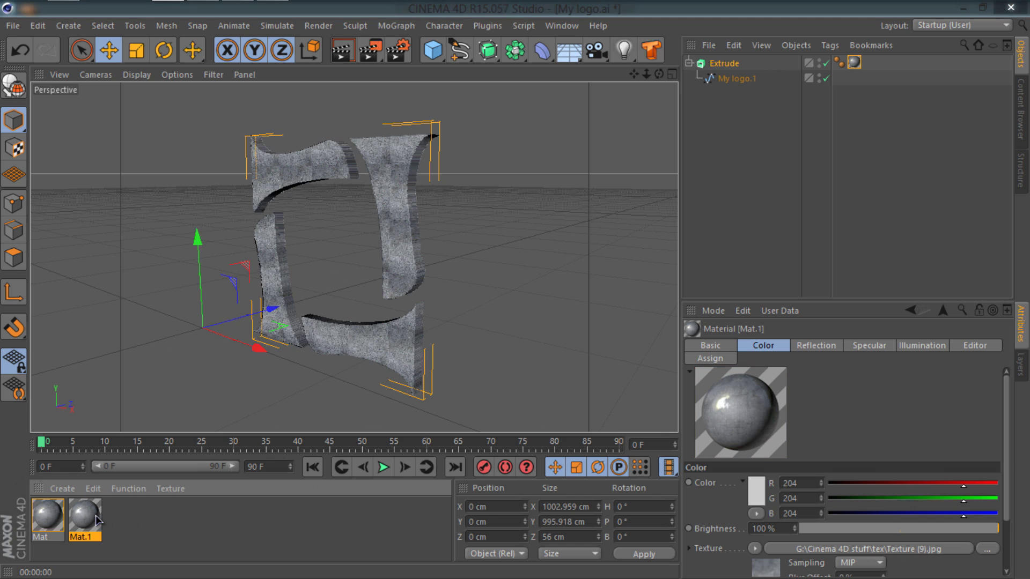
pyautogui.doubleClick(95, 516)
pyautogui.click(250, 261)
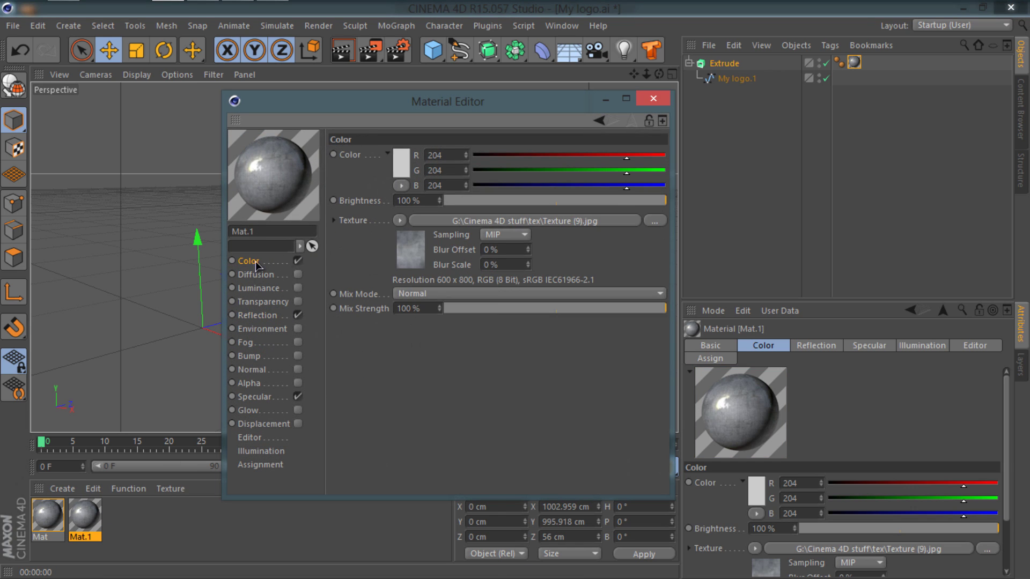
pyautogui.click(399, 220)
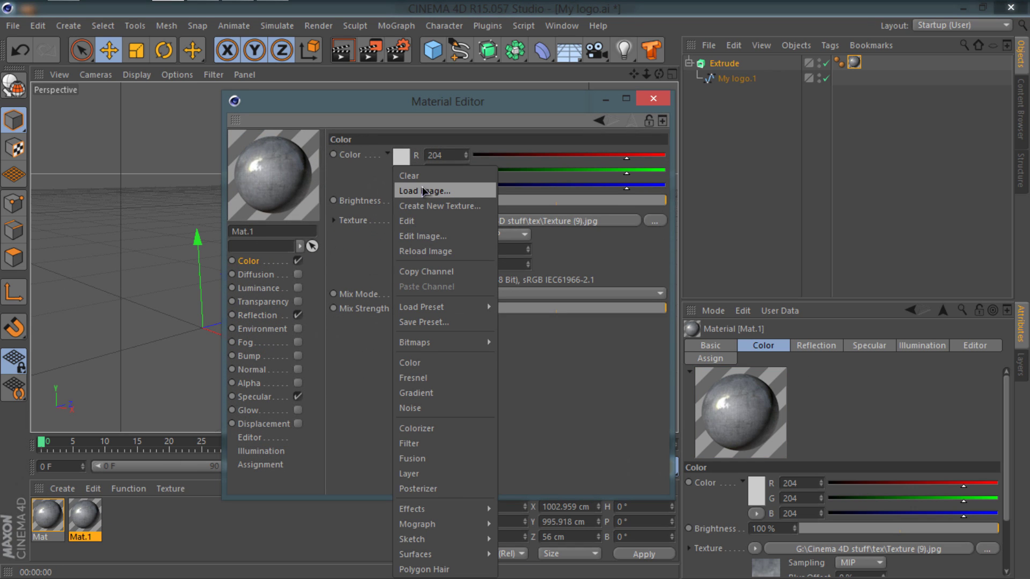
pyautogui.click(409, 175)
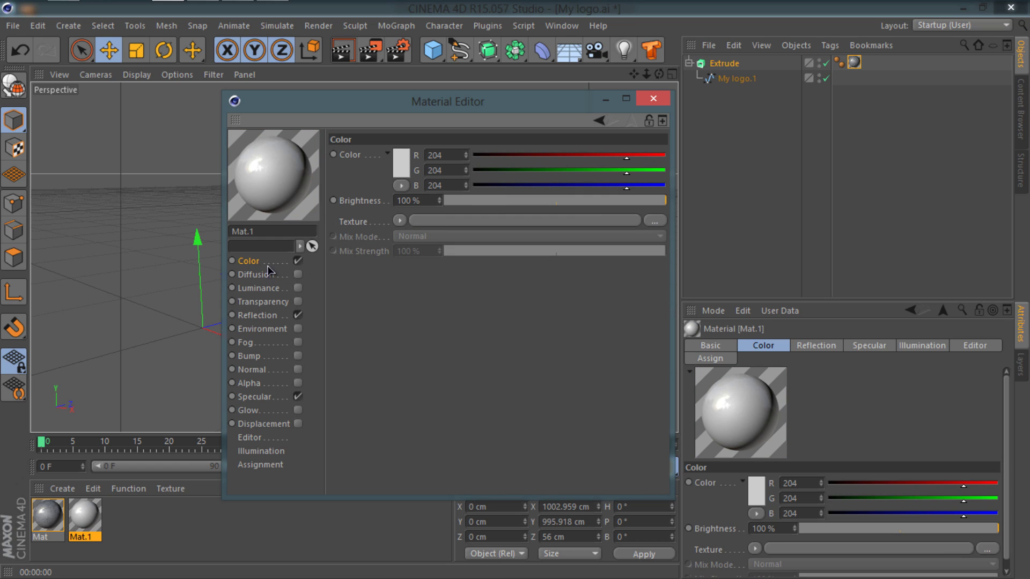
# Set Mat.1's colour to light grey 223 and apply it to the extruded logo.
pyautogui.click(402, 157)
pyautogui.moveTo(393, 166); pyautogui.dragTo(320, 112)
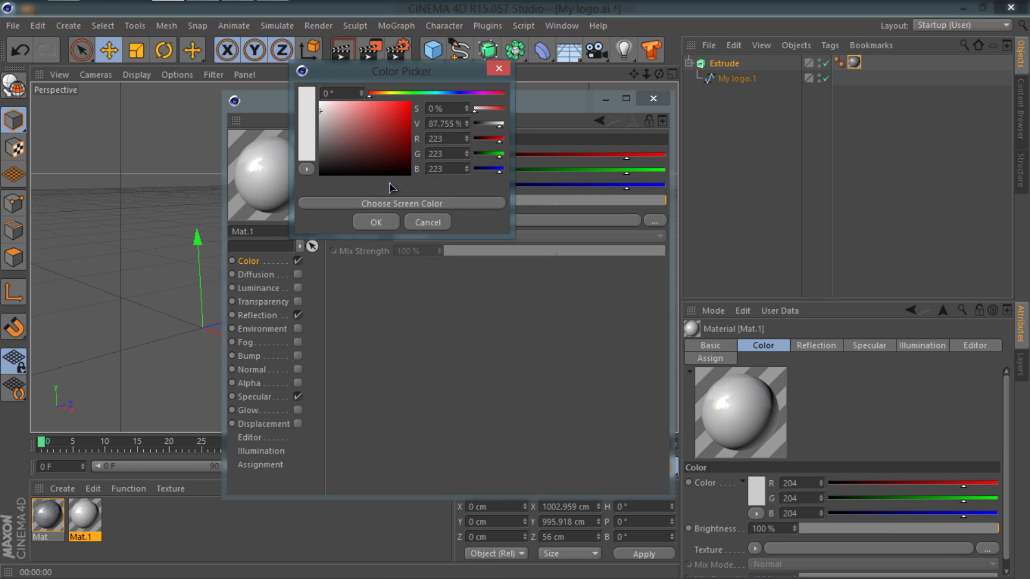
pyautogui.click(445, 138)
pyautogui.click(454, 154)
pyautogui.click(456, 168)
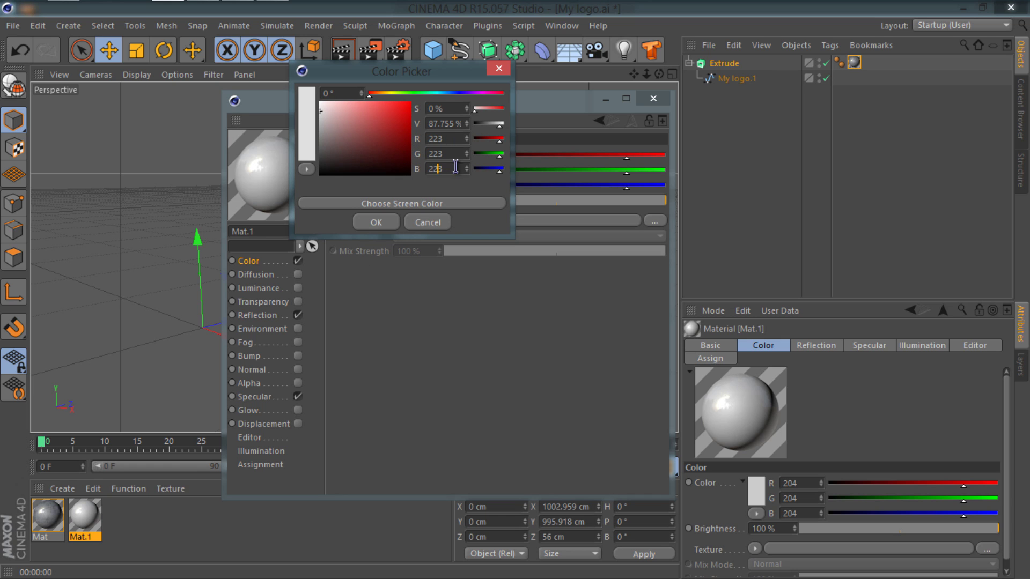
pyautogui.click(393, 223)
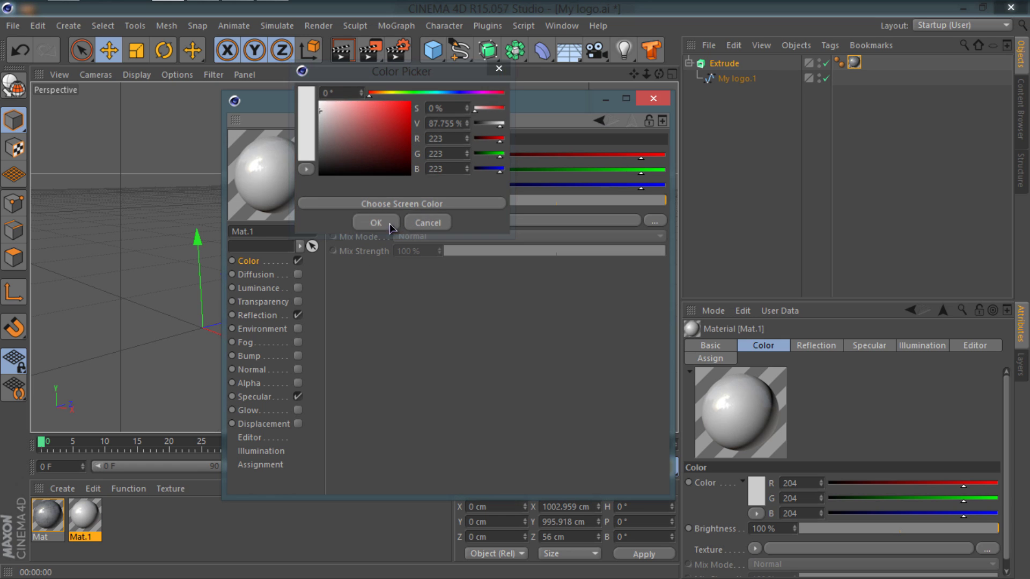
pyautogui.click(652, 100)
pyautogui.moveTo(616, 156); pyautogui.dragTo(724, 64)
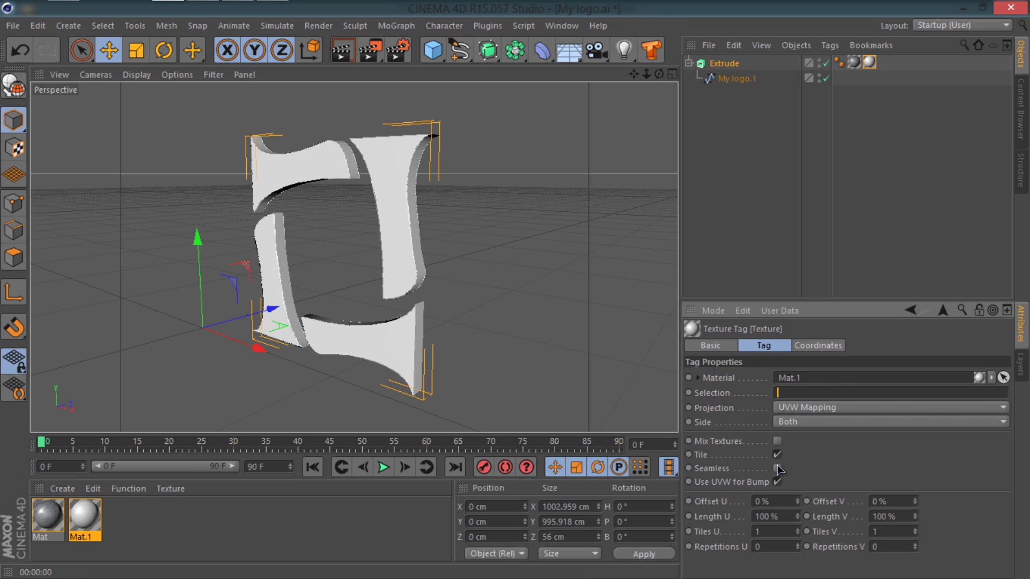
# Restrict the Mat.1 tag to the R1 selection and render a preview of the logo.
pyautogui.write('R1')
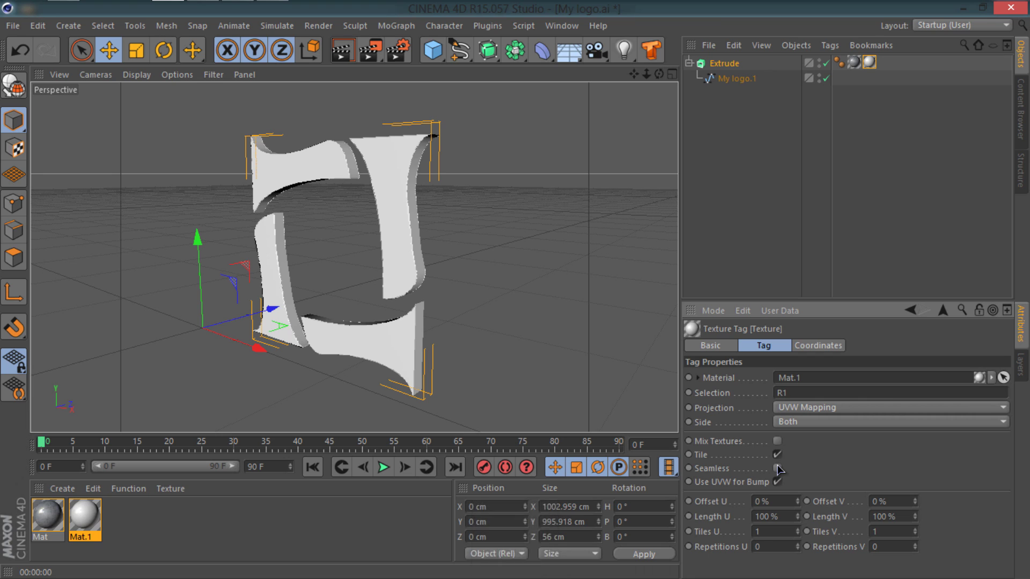
pyautogui.press('Return')
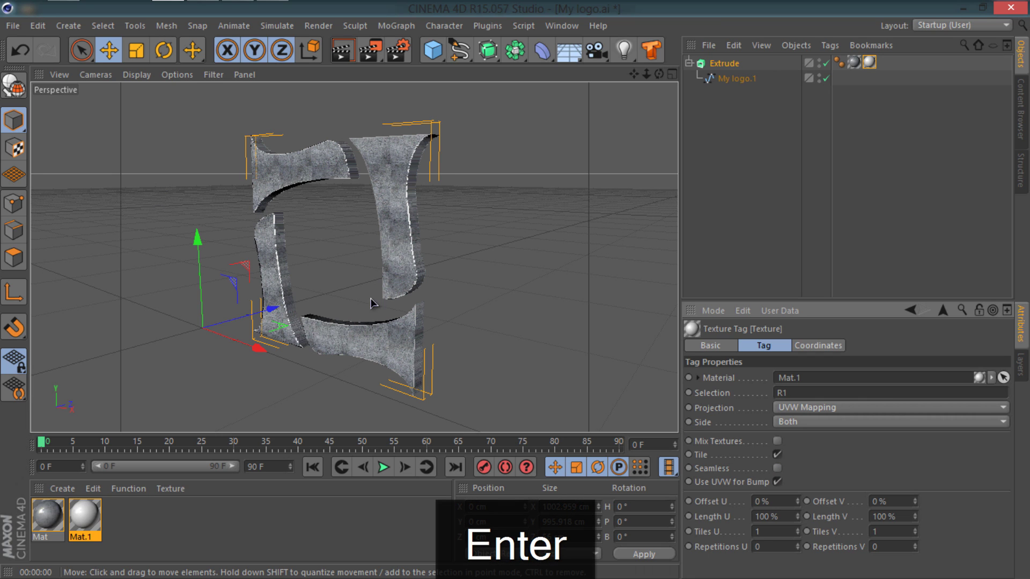
pyautogui.hotkey('ctrl', 'r')
pyautogui.scroll(3, 362, 308)
pyautogui.scroll(-4, 365, 307)
pyautogui.keyDown('alt'); pyautogui.moveTo(536, 286); pyautogui.dragTo(515, 294); pyautogui.keyUp('alt')
# Rename the Extrude to 'My logo', duplicate it as My logo.1, and reselect the original.
pyautogui.click(690, 63)
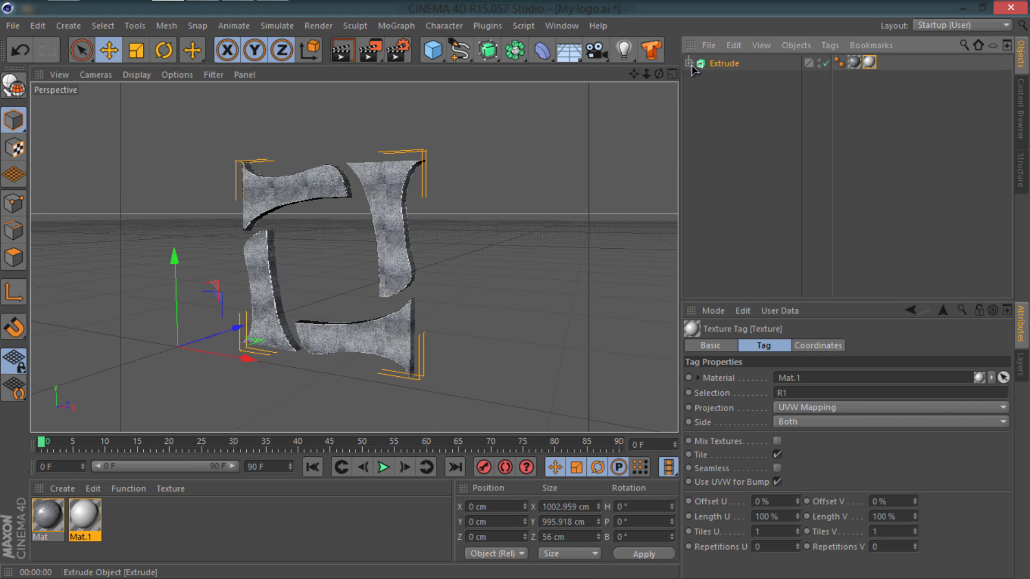
pyautogui.doubleClick(722, 64)
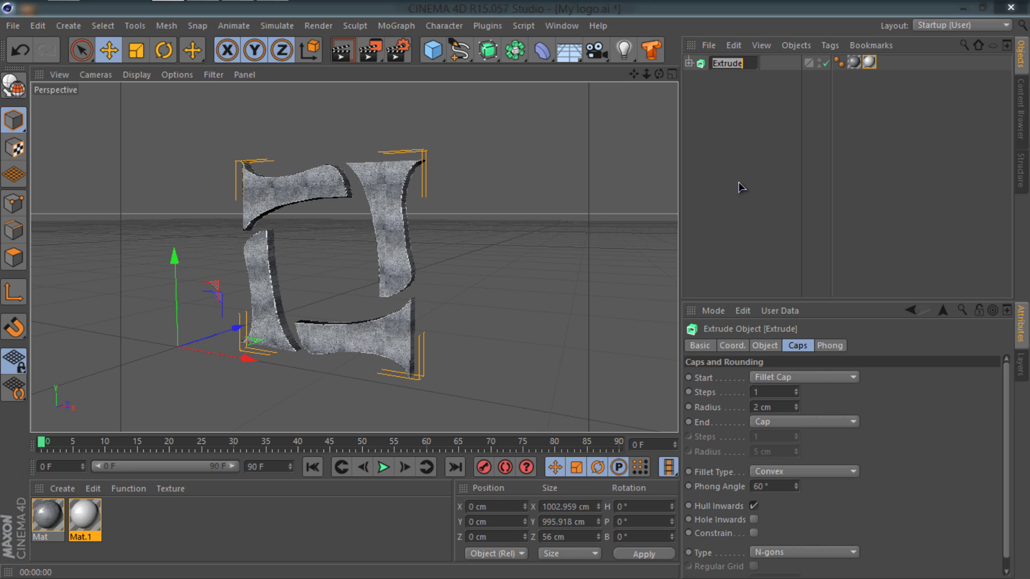
pyautogui.write('My logo')
pyautogui.press('Return')
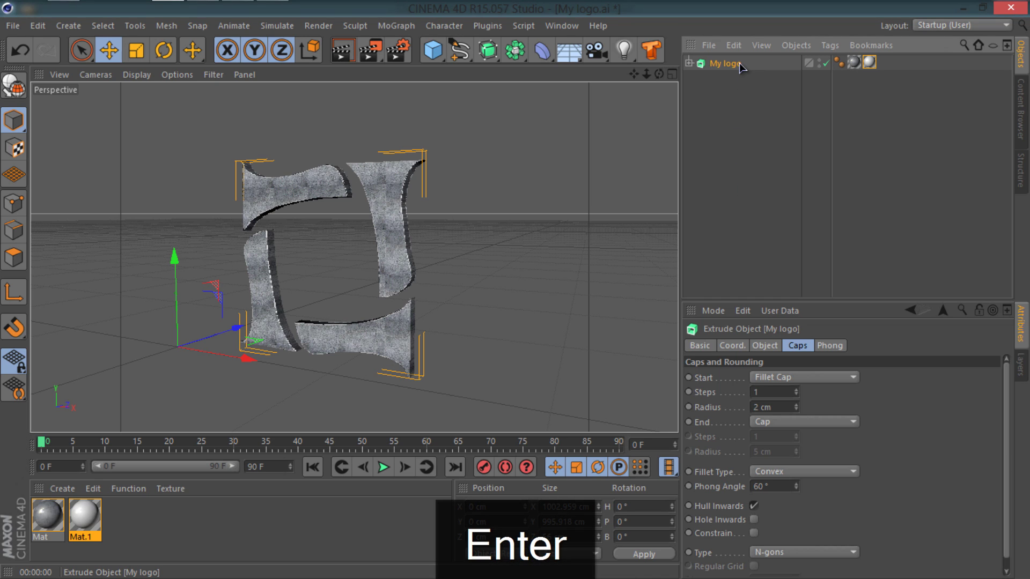
pyautogui.keyDown('ctrl'); pyautogui.moveTo(740, 82); pyautogui.dragTo(740, 86); pyautogui.keyUp('ctrl')
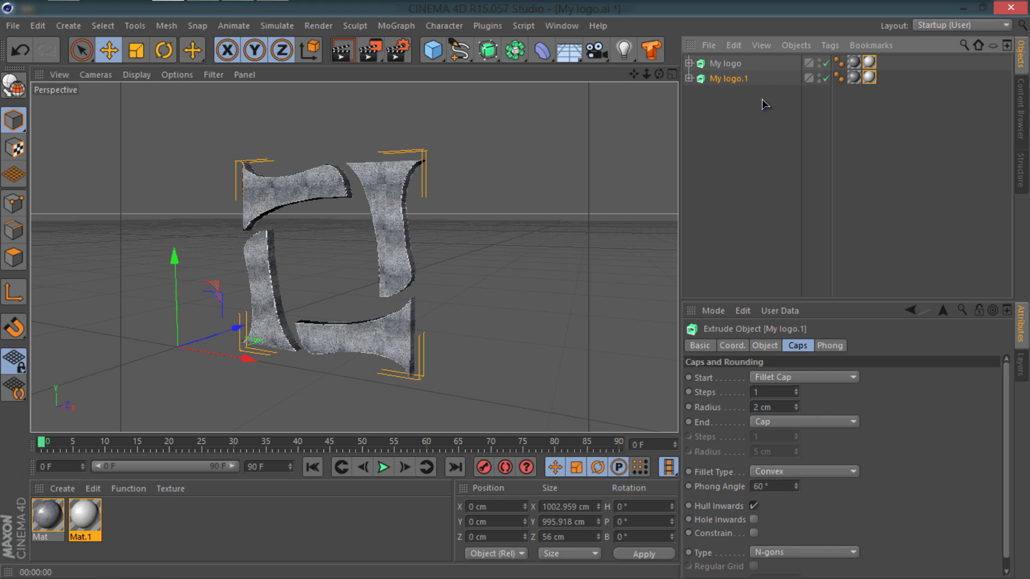
pyautogui.click(725, 63)
# Launch the Thrausi plugin and set the piece count to 70.
pyautogui.click(487, 25)
pyautogui.click(503, 130)
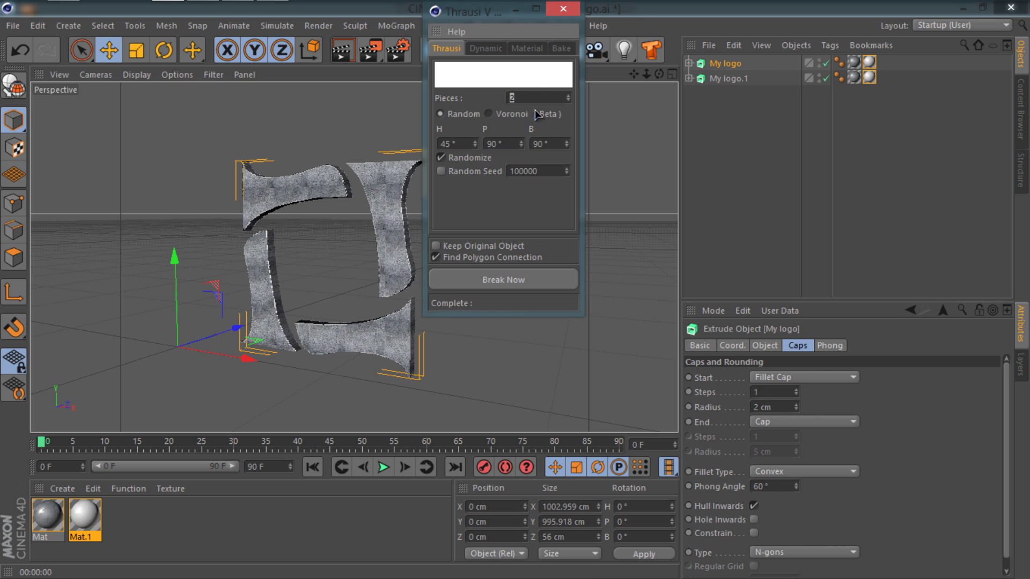
pyautogui.write('100')
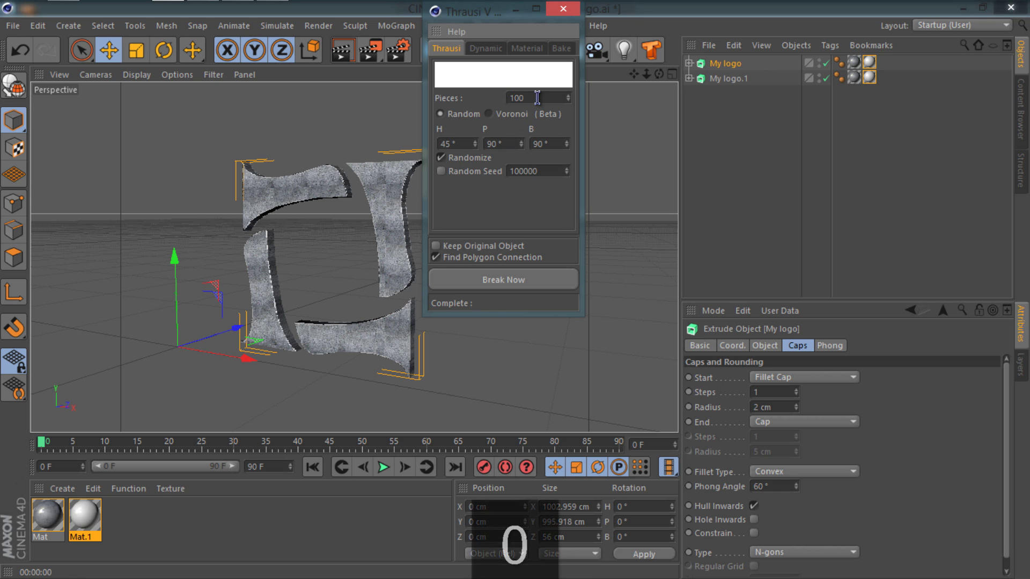
pyautogui.press('BackSpace')
pyautogui.press('BackSpace')
pyautogui.press('BackSpace')
pyautogui.write('70')
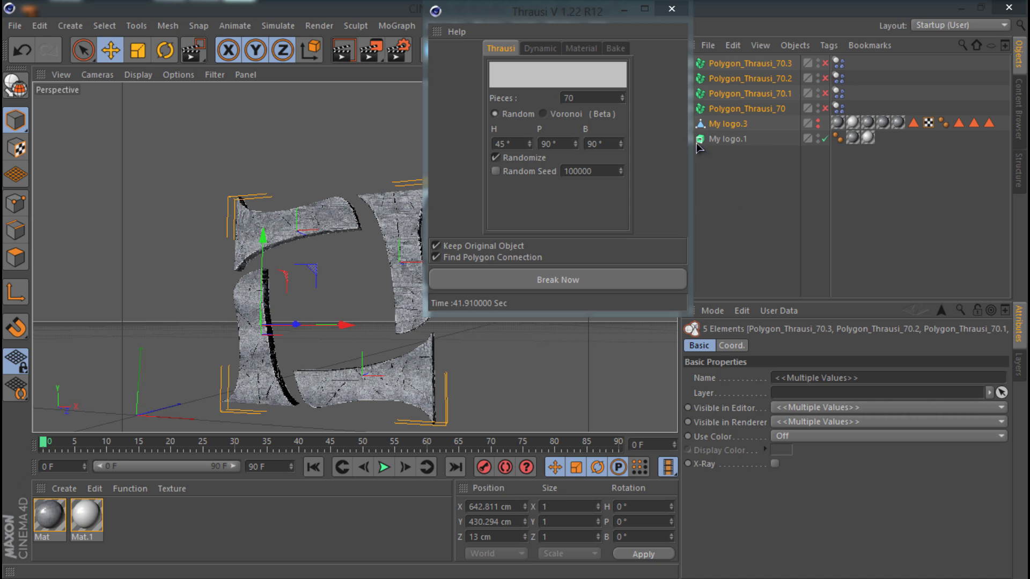
# Close the Thrausi window and enable the Polygon_Thrausi_70 fragment objects, starting with .3.
pyautogui.click(671, 8)
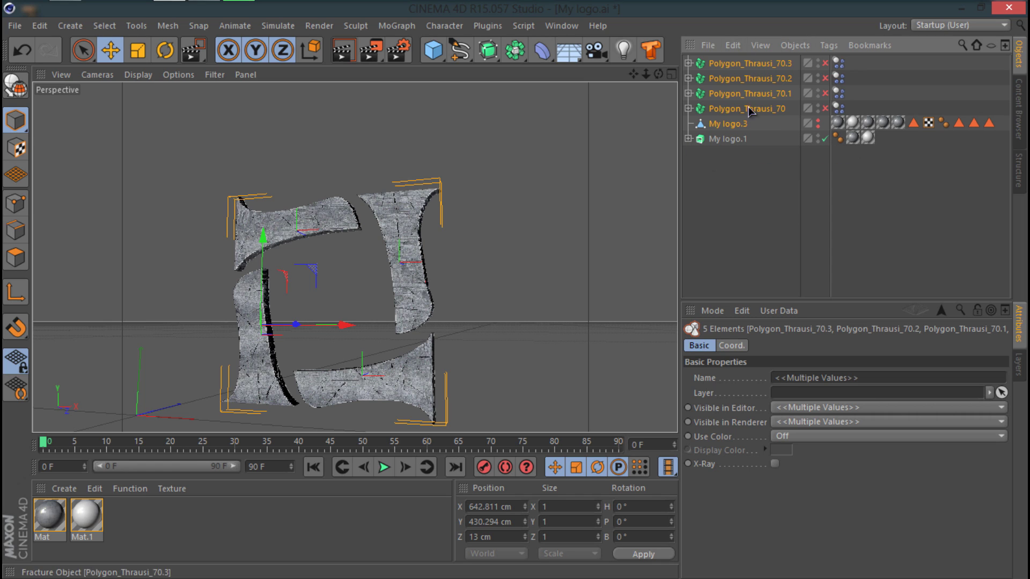
pyautogui.click(825, 64)
pyautogui.click(825, 93)
pyautogui.click(825, 109)
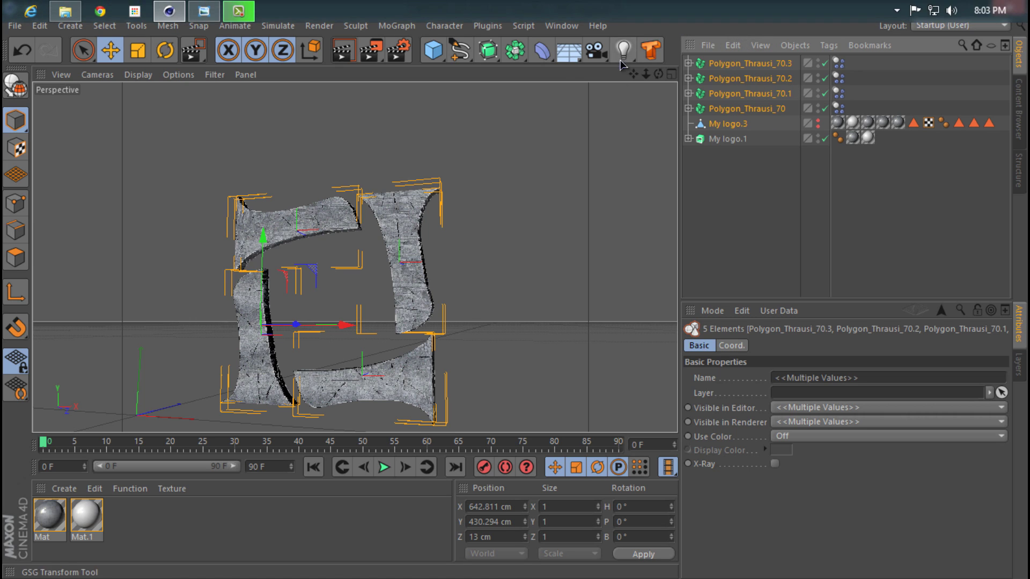
# Add a Random effector with 50 cm position and 9°, 6°, 25° rotation randomness.
pyautogui.click(396, 25)
pyautogui.moveTo(424, 48)
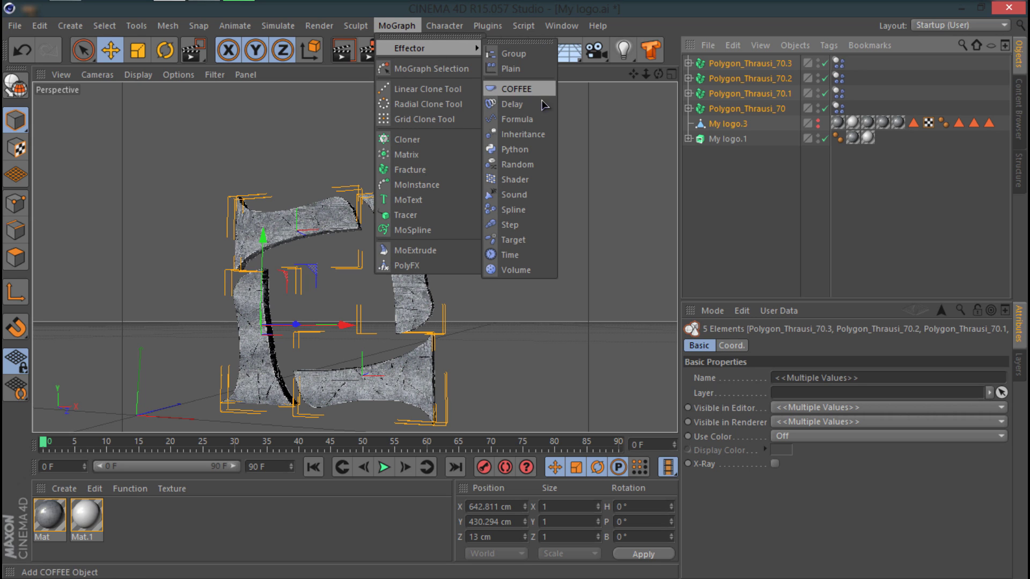
pyautogui.click(531, 165)
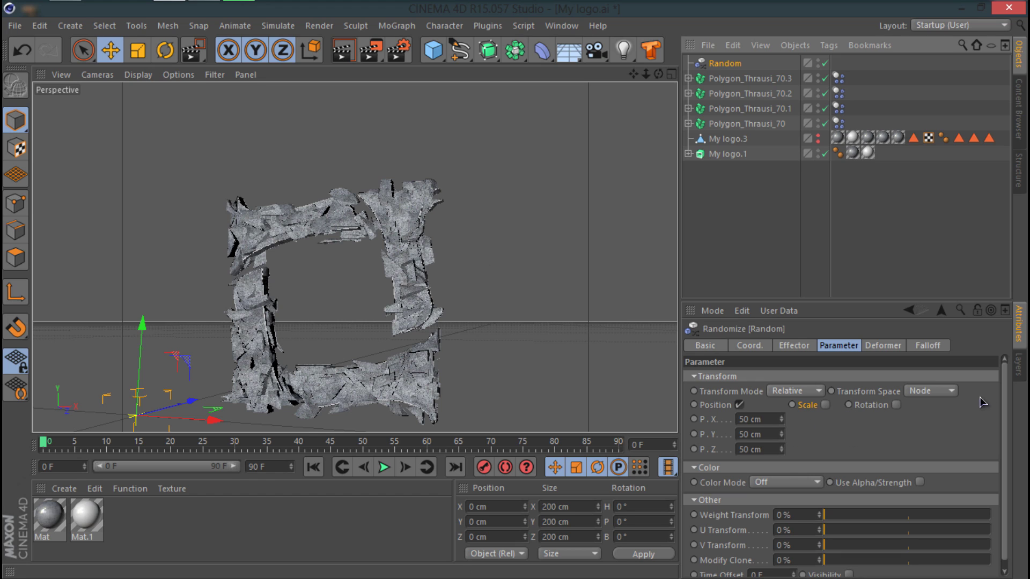
pyautogui.click(896, 405)
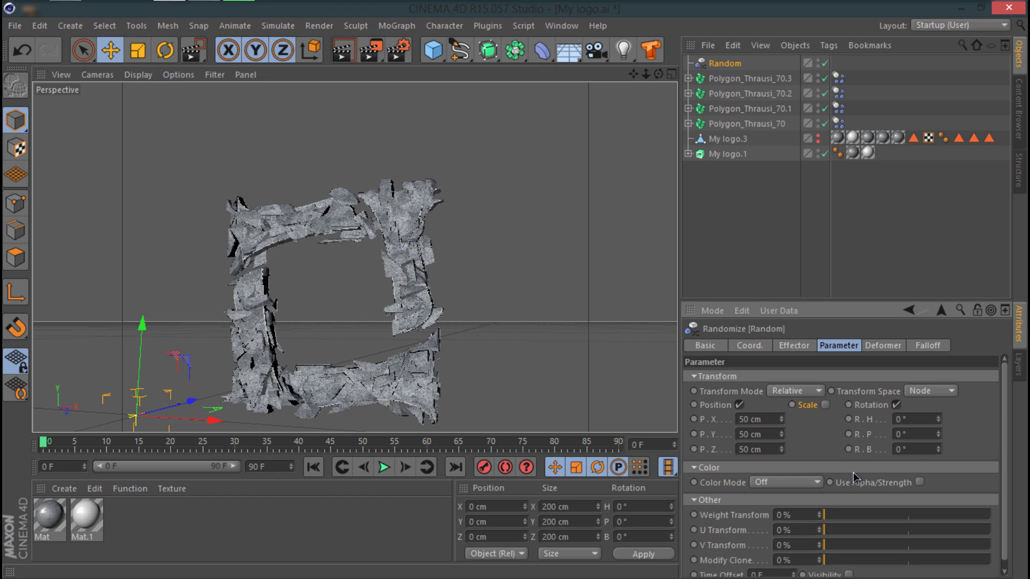
pyautogui.moveTo(938, 419); pyautogui.dragTo(942, 446)
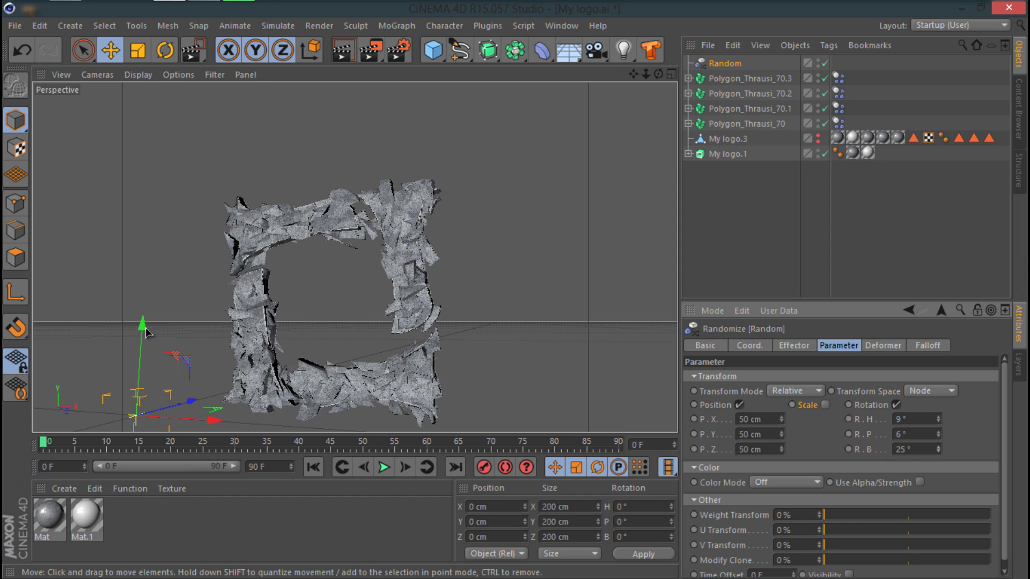
pyautogui.click(727, 79)
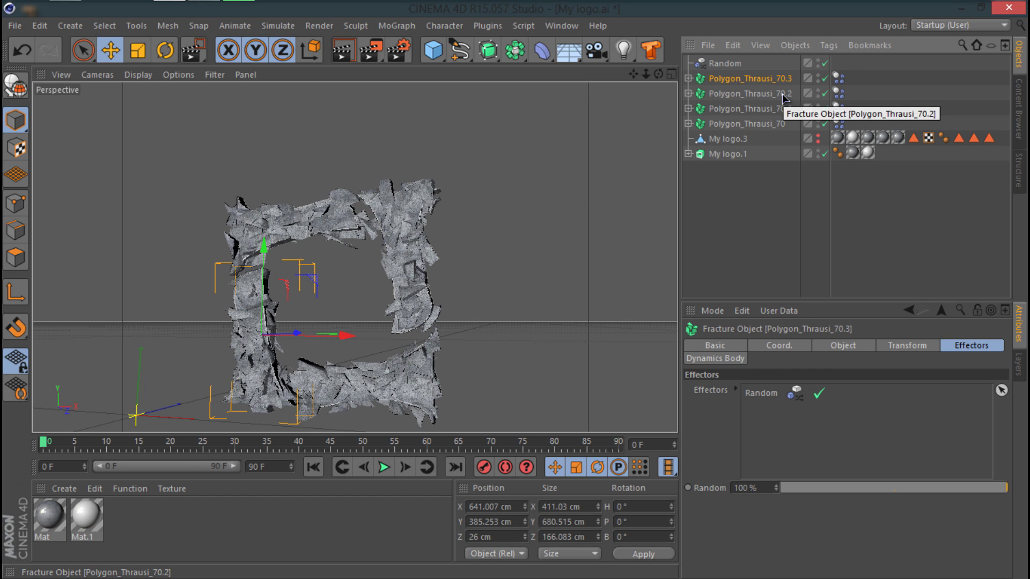
pyautogui.keyDown('shift'); pyautogui.click(721, 140); pyautogui.keyUp('shift')
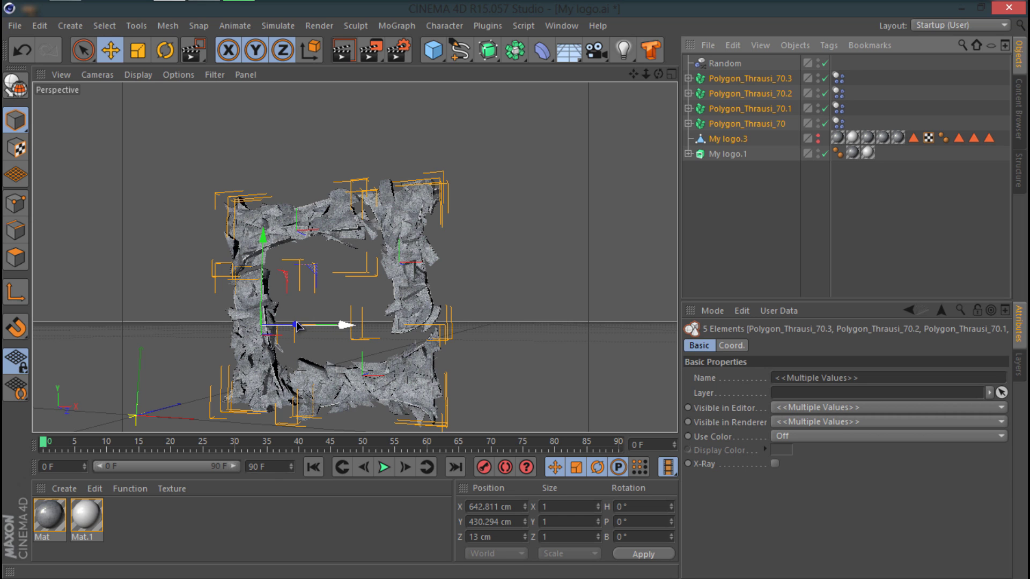
pyautogui.moveTo(659, 73); pyautogui.dragTo(307, 314)
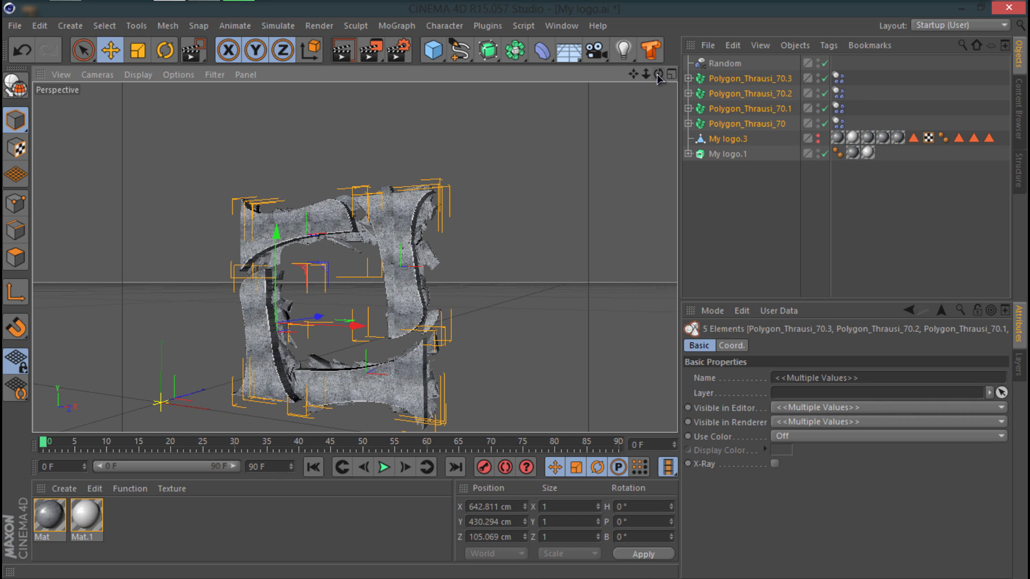
pyautogui.moveTo(659, 75); pyautogui.dragTo(637, 76)
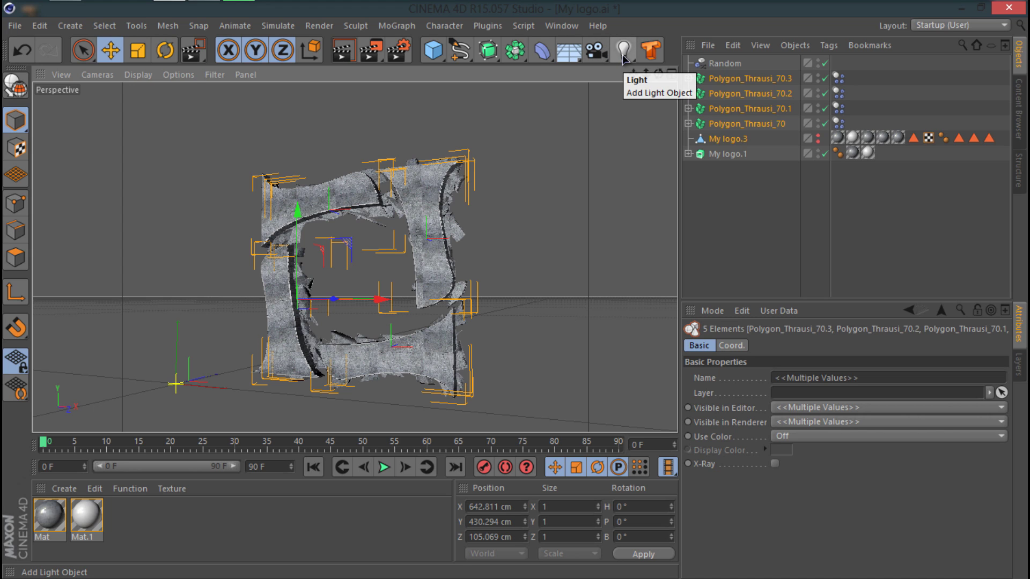
# Add an omni Light object at 100% intensity to the scene.
pyautogui.click(624, 54)
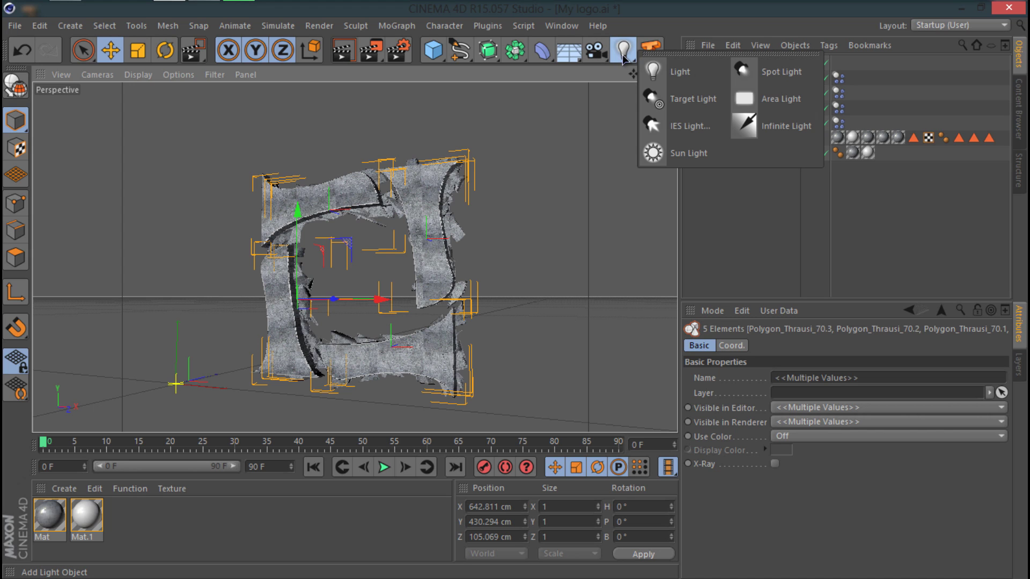
pyautogui.click(682, 71)
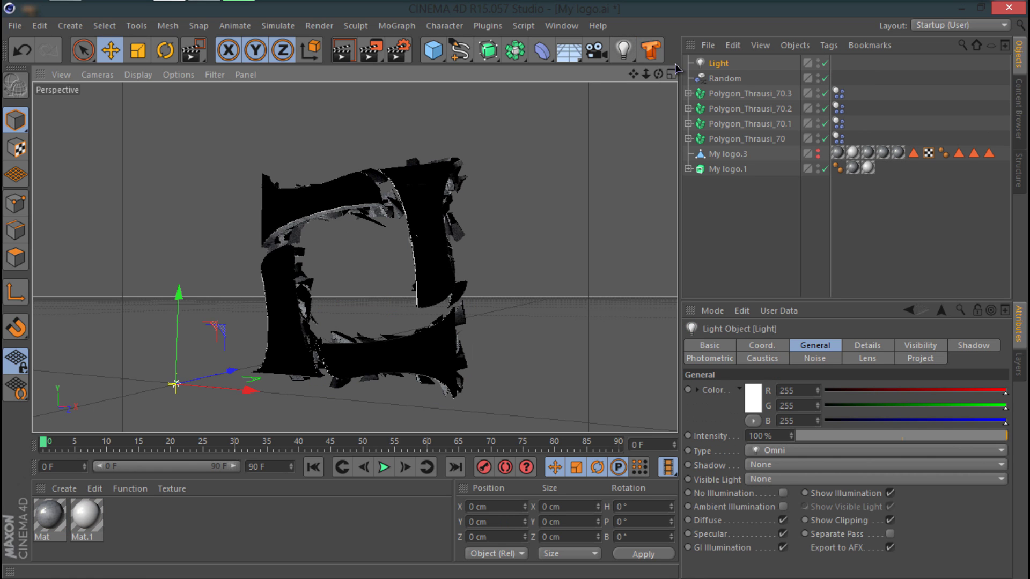
# Add a 36 mm perspective Camera and toggle its view on and off to check framing.
pyautogui.click(595, 50)
pyautogui.click(650, 68)
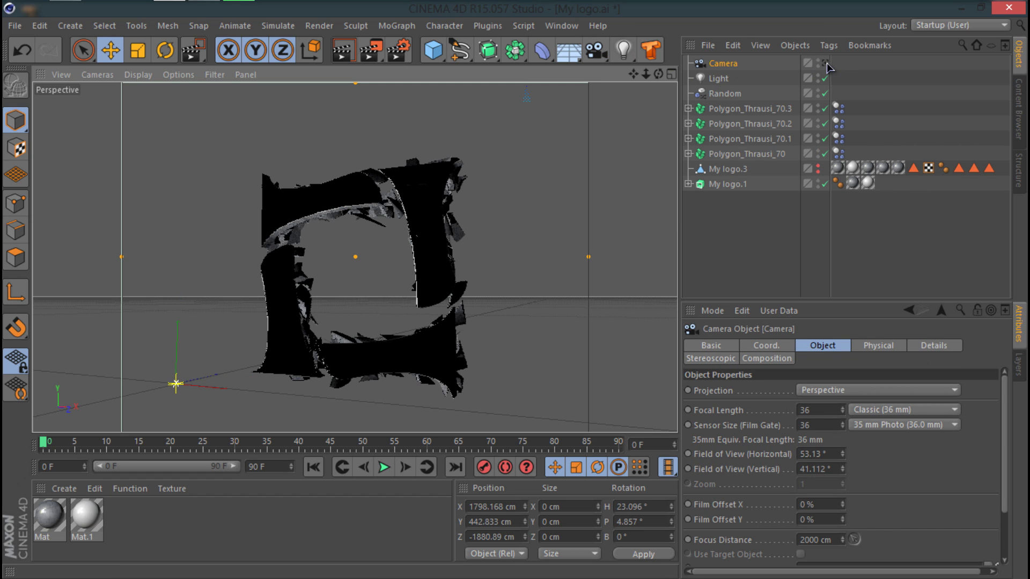
pyautogui.click(825, 63)
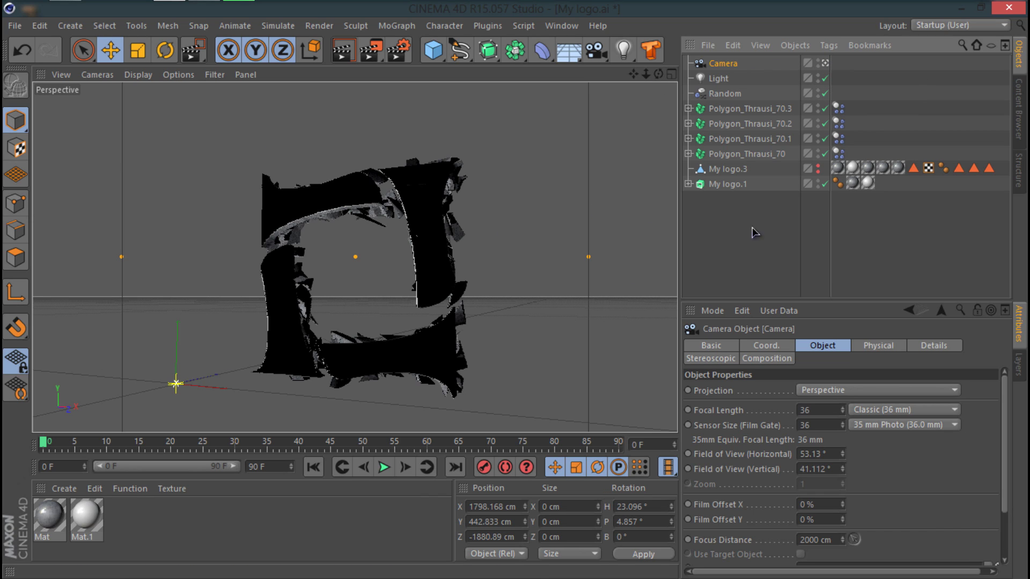
pyautogui.click(826, 64)
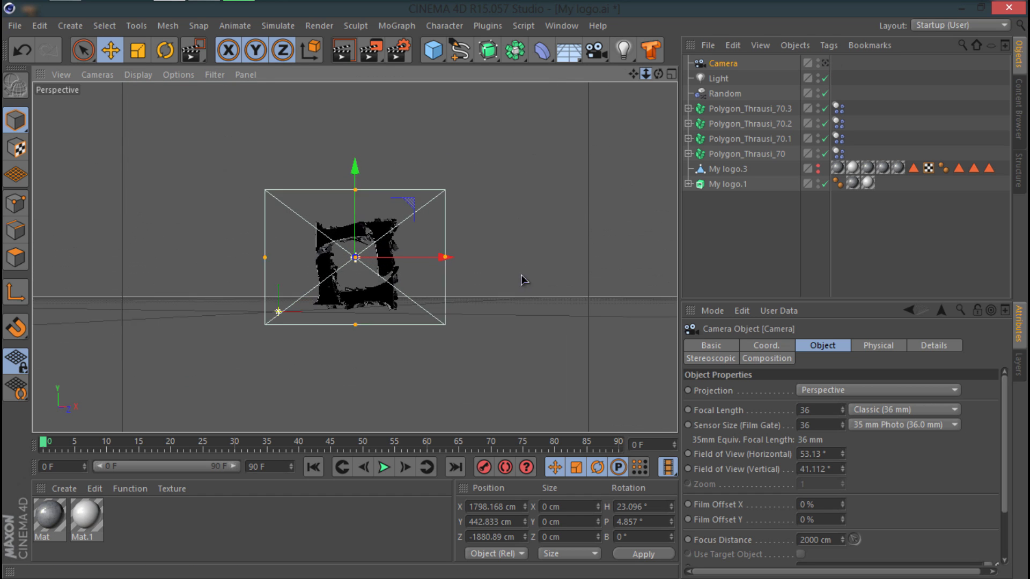
pyautogui.click(826, 64)
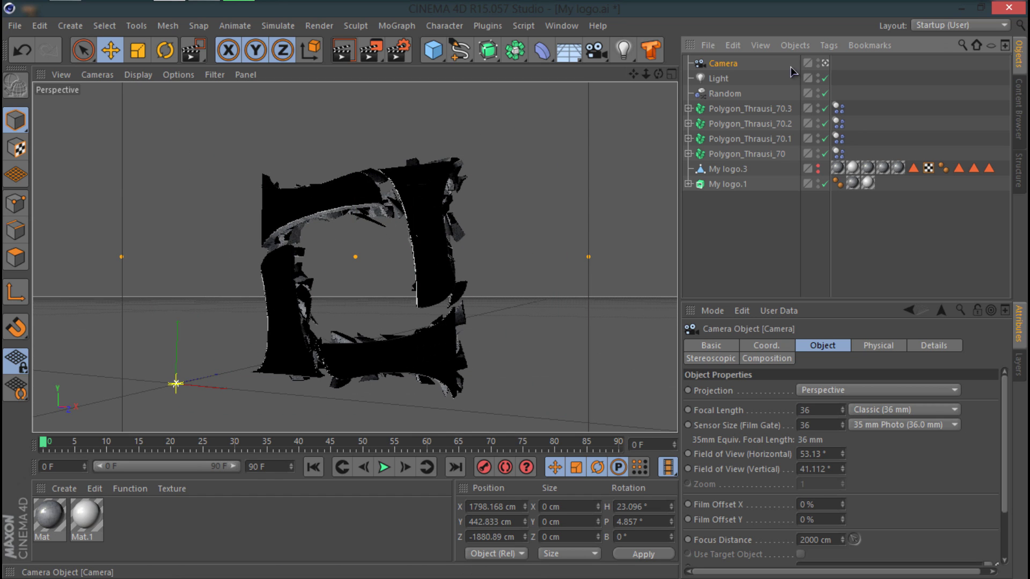
pyautogui.click(826, 63)
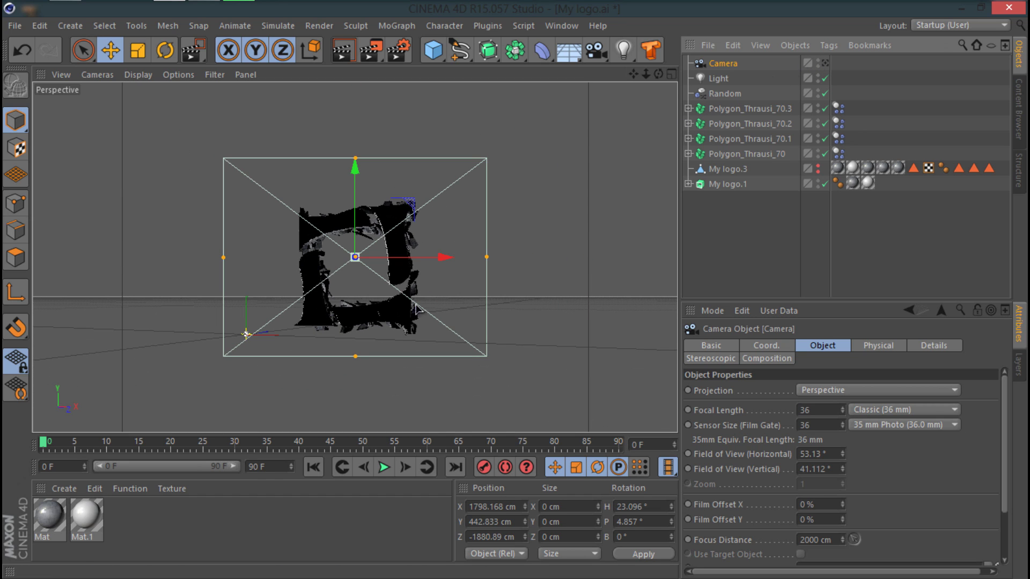
# Lift the light to Y 1007 cm and give it Shadow Maps (Soft) shadows.
pyautogui.click(731, 81)
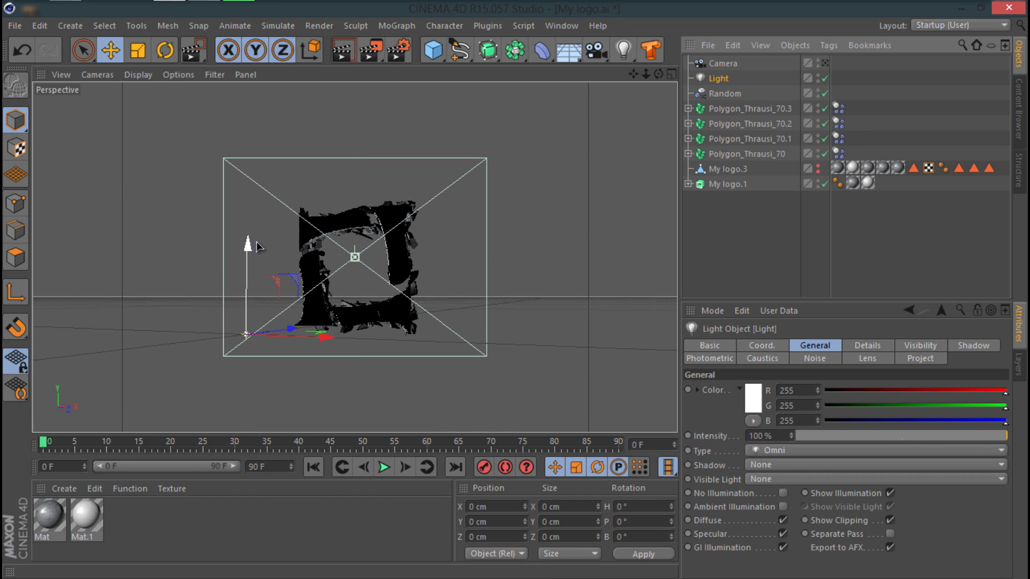
pyautogui.moveTo(248, 237); pyautogui.dragTo(367, 162)
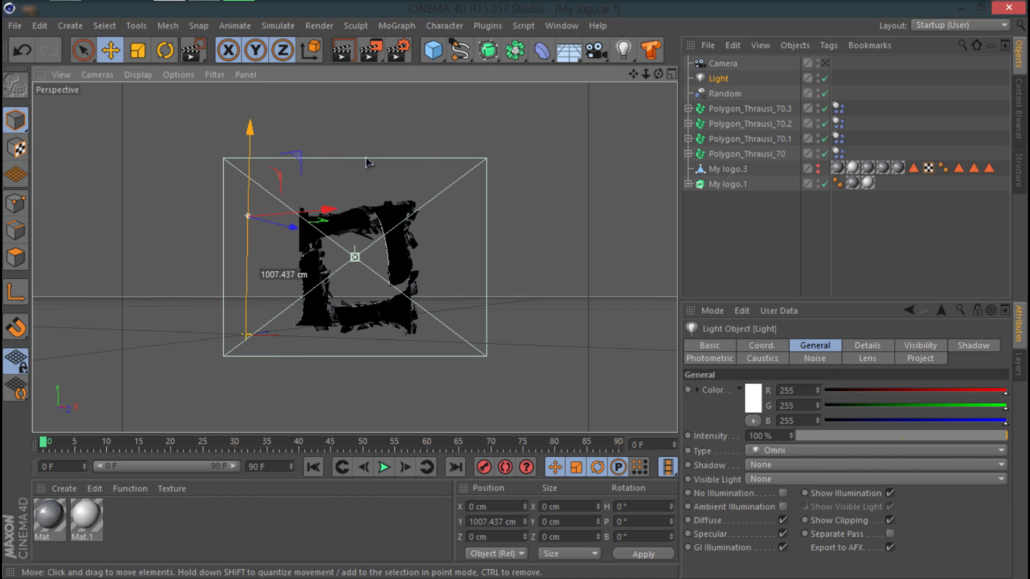
pyautogui.click(782, 466)
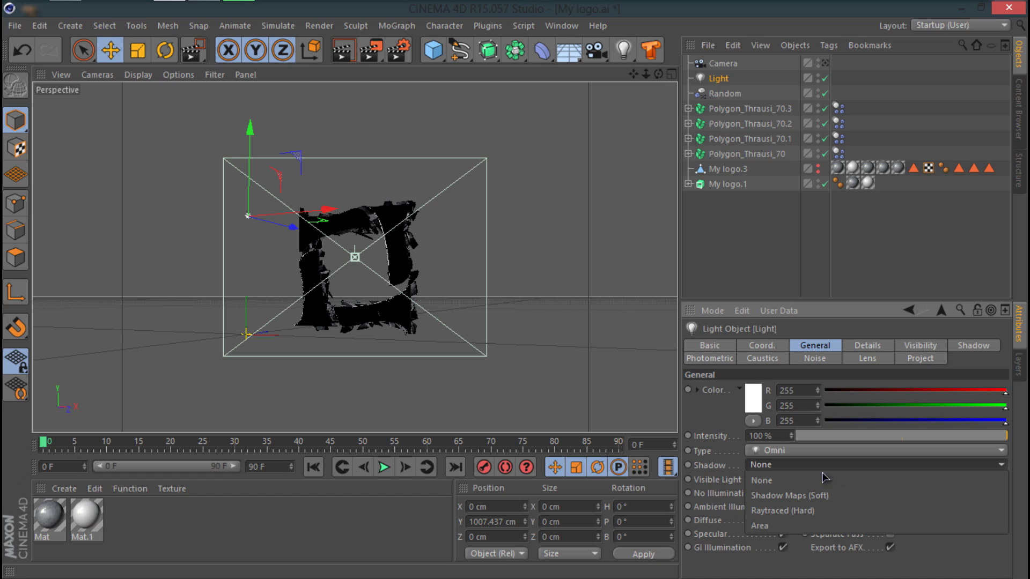
pyautogui.click(801, 496)
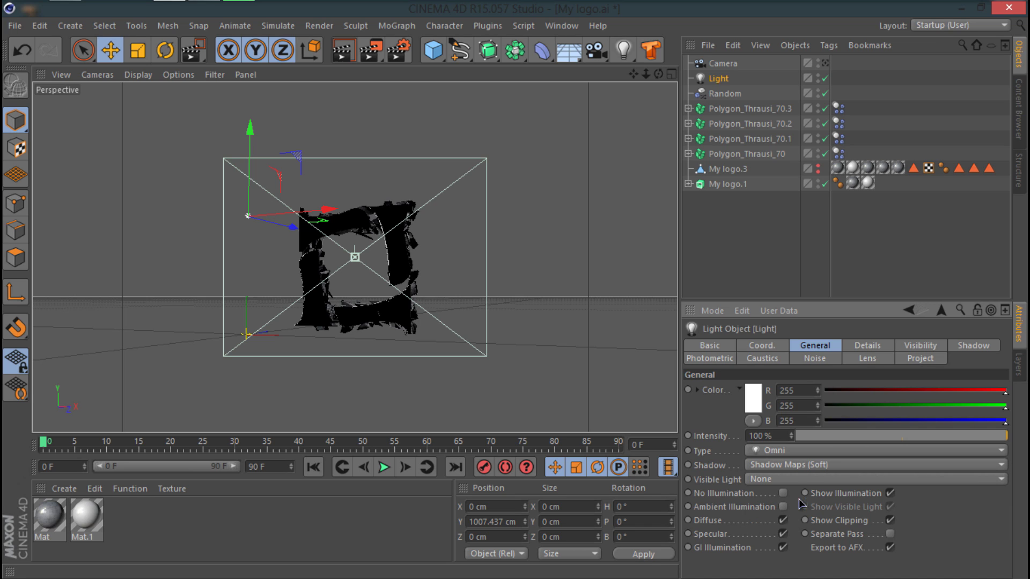
pyautogui.click(807, 452)
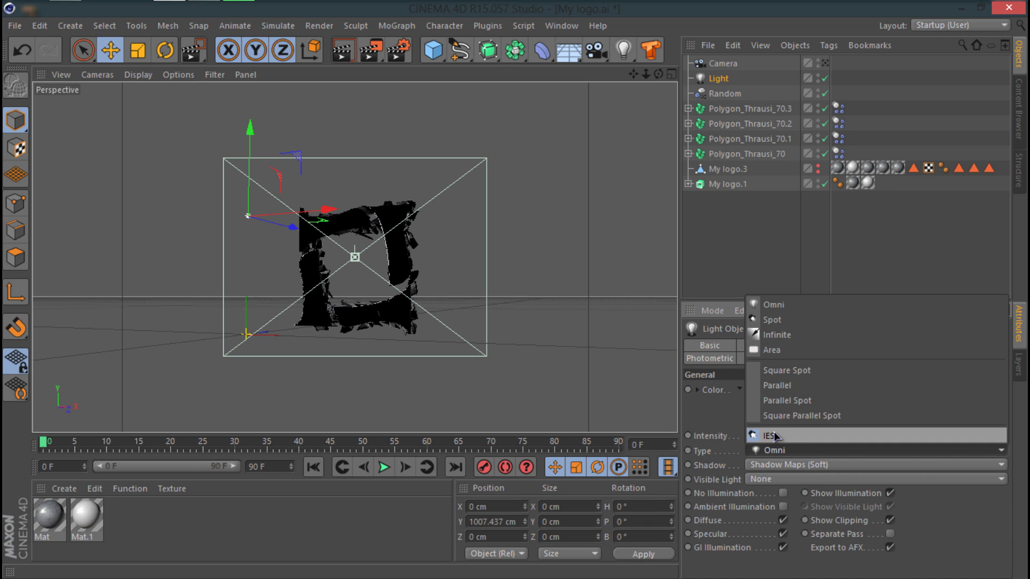
# Turn the light into a Spot with Volumetric visible light.
pyautogui.click(773, 320)
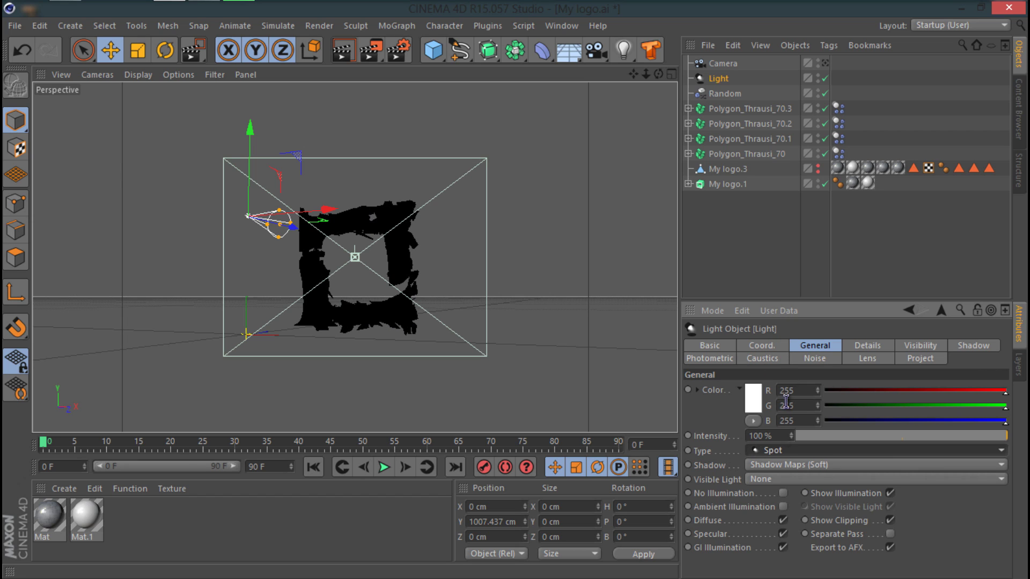
pyautogui.click(756, 484)
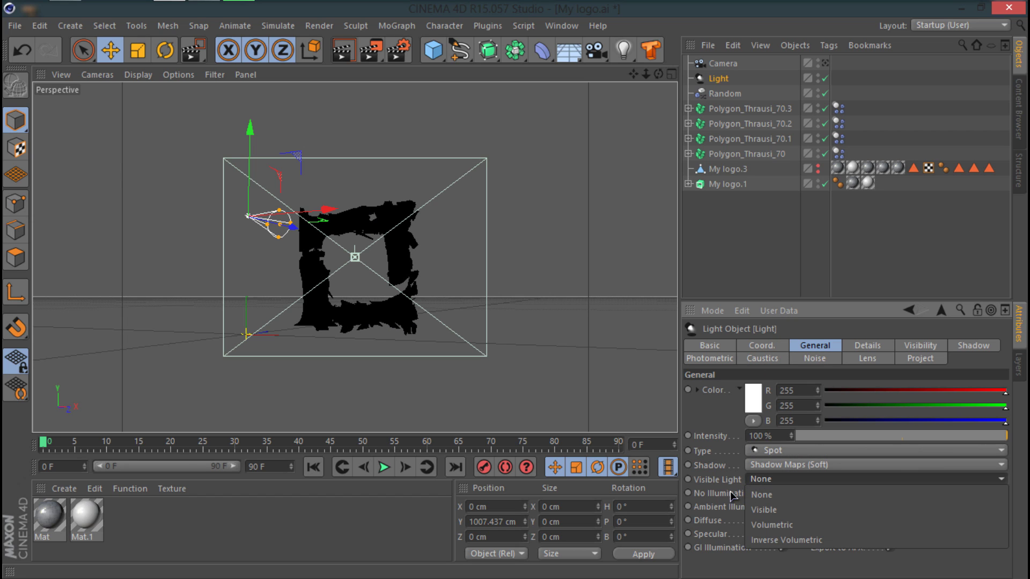
pyautogui.click(765, 524)
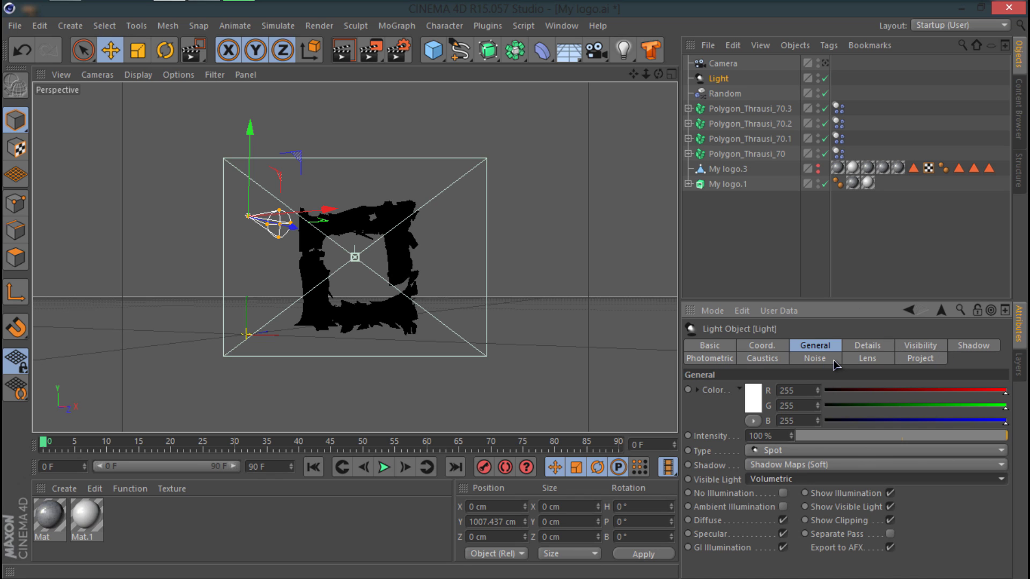
# Set the light's noise to Both with Soft Turbulence and 8 octaves.
pyautogui.click(810, 361)
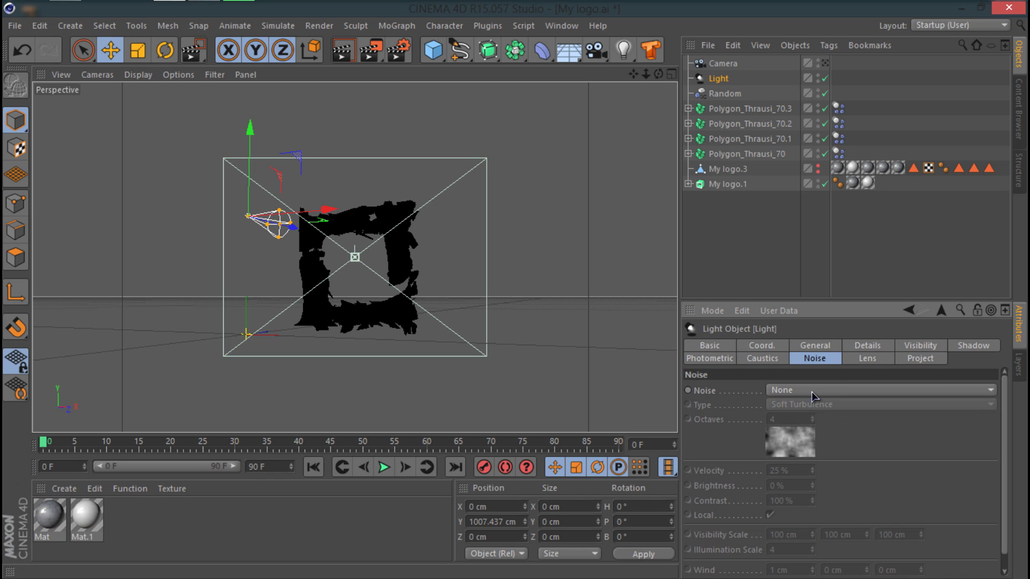
pyautogui.click(812, 392)
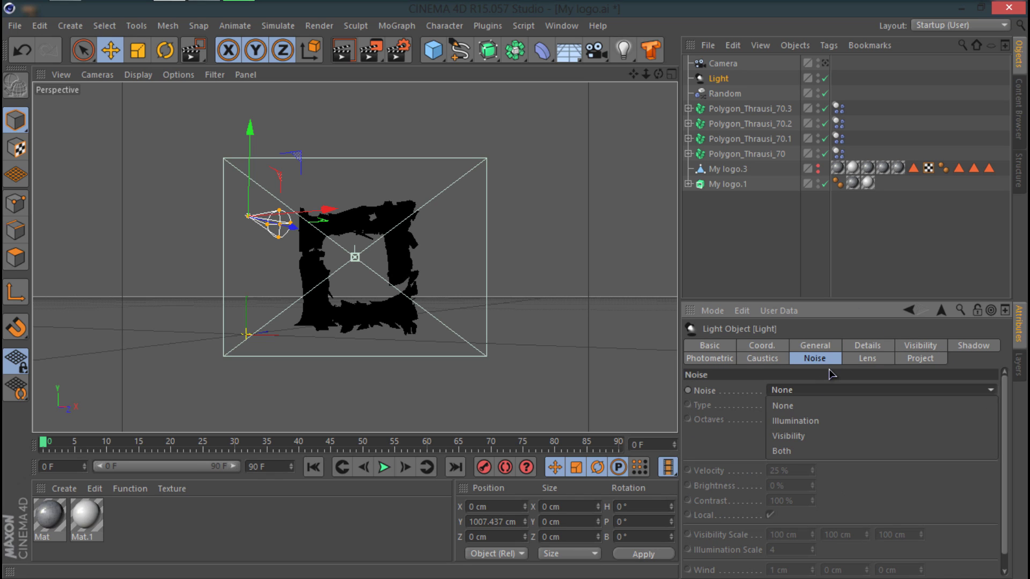
pyautogui.click(800, 451)
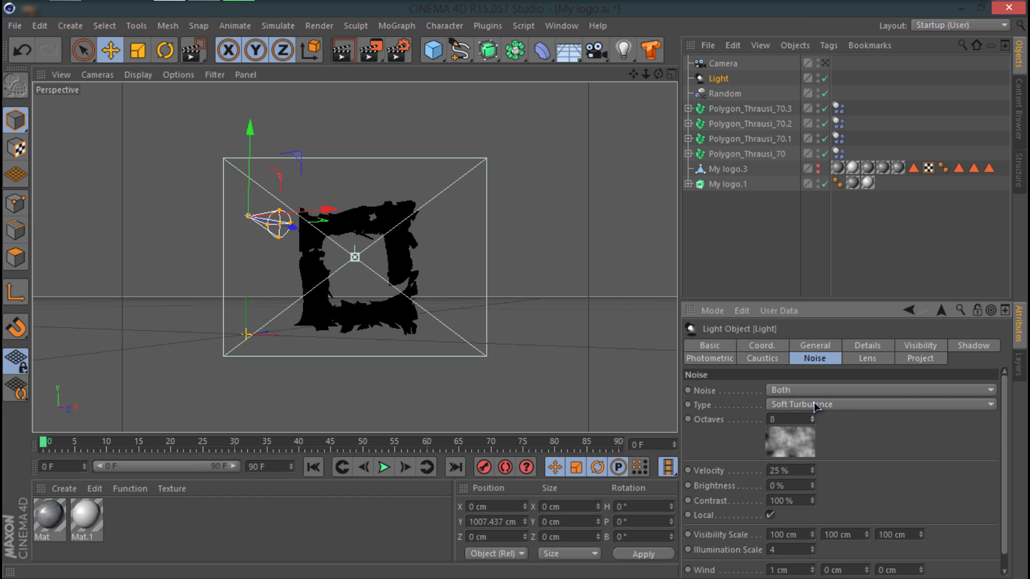
pyautogui.click(812, 418)
pyautogui.click(812, 417)
pyautogui.click(812, 417)
pyautogui.click(812, 417)
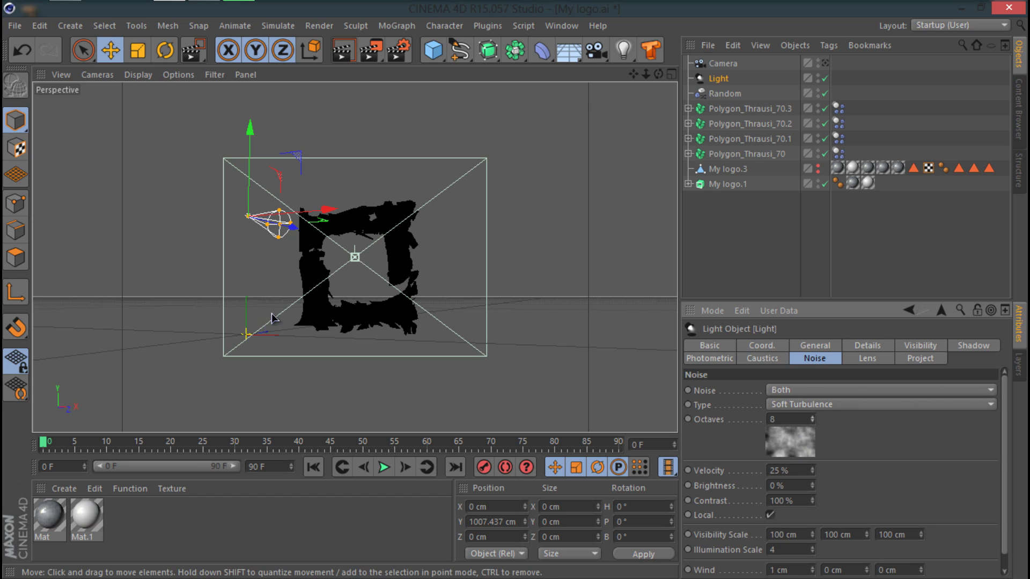
pyautogui.scroll(-1, 820, 481)
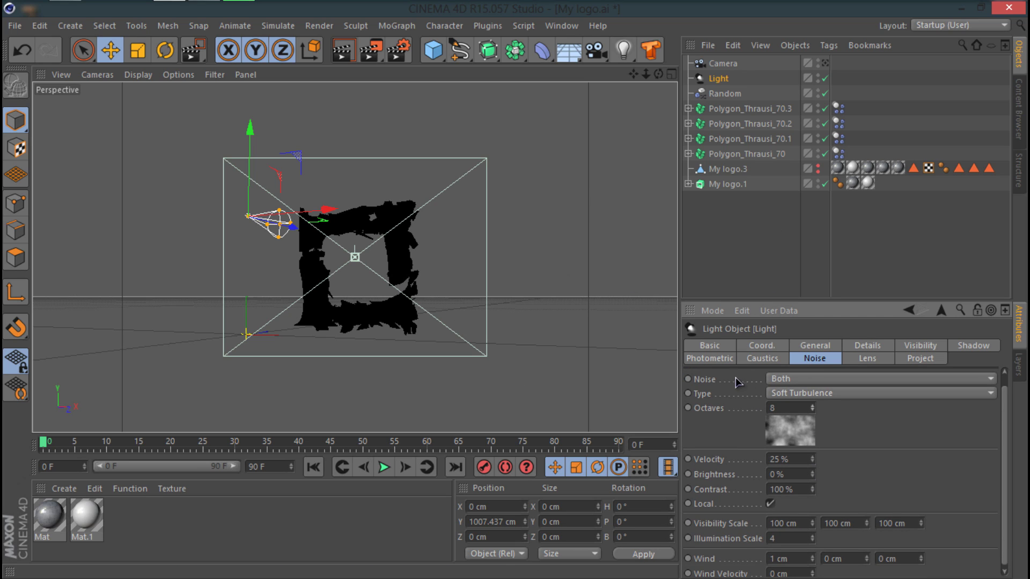
# Color the spotlight pale grey (RGB 209/207/208) and lower its intensity to 50%.
pyautogui.click(822, 348)
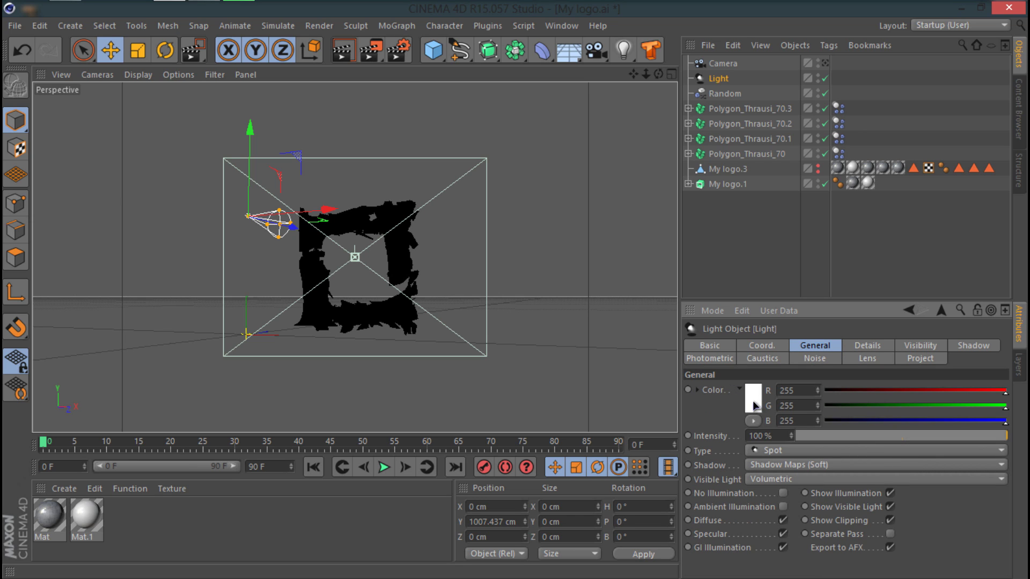
pyautogui.click(754, 405)
pyautogui.click(813, 346)
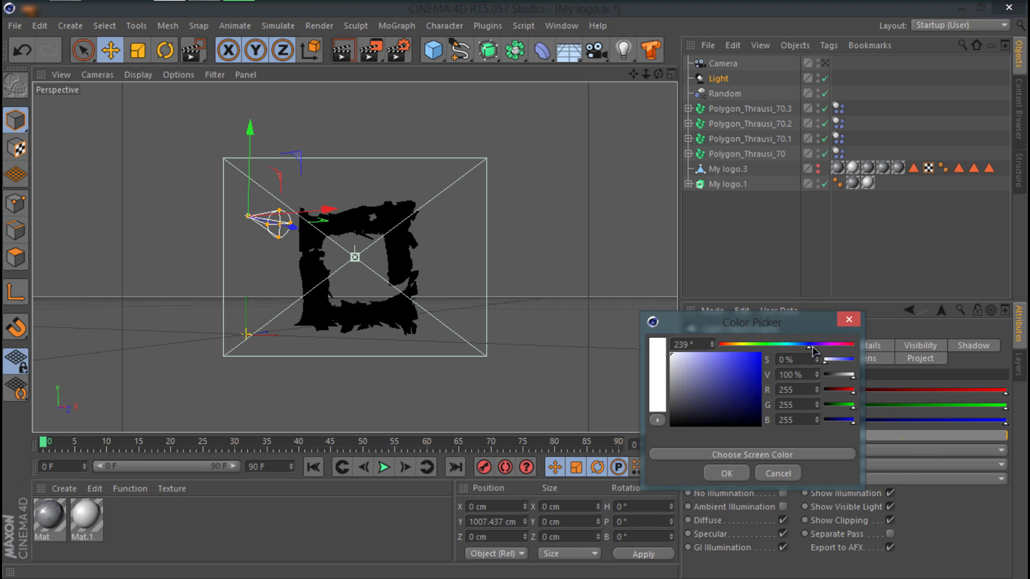
pyautogui.moveTo(813, 347); pyautogui.dragTo(811, 347)
pyautogui.moveTo(720, 368); pyautogui.dragTo(678, 362)
pyautogui.click(734, 474)
pyautogui.moveTo(964, 427)
pyautogui.mouseDown()
pyautogui.moveTo(947, 436)
pyautogui.moveTo(971, 420)
pyautogui.moveTo(902, 435)
pyautogui.mouseUp()
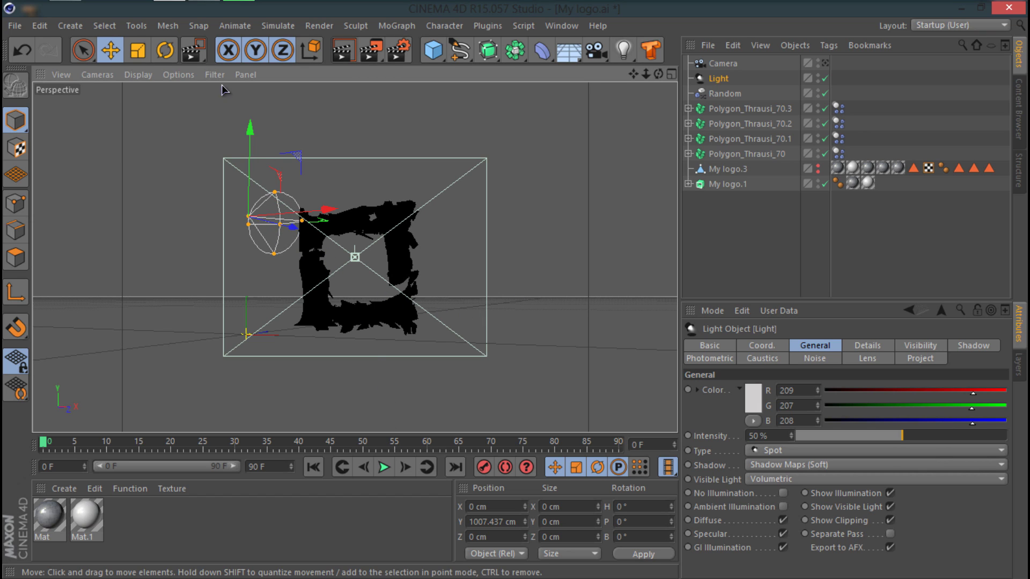
# Widen the spotlight cone and move the light to X -970, Z -11259 cm.
pyautogui.moveTo(287, 229); pyautogui.dragTo(489, 272)
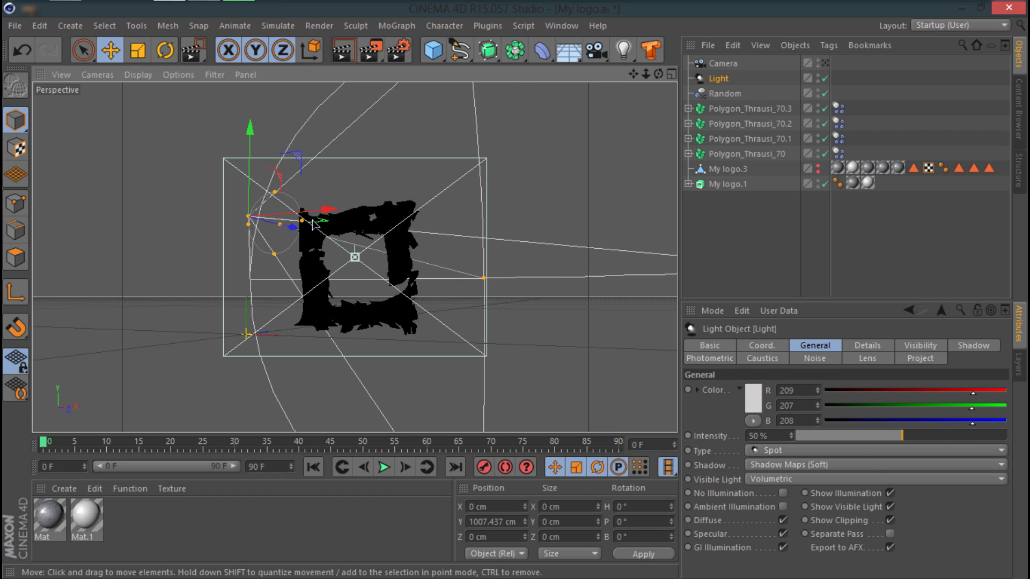
pyautogui.moveTo(308, 220); pyautogui.dragTo(591, 86)
pyautogui.moveTo(299, 195); pyautogui.dragTo(59, 201)
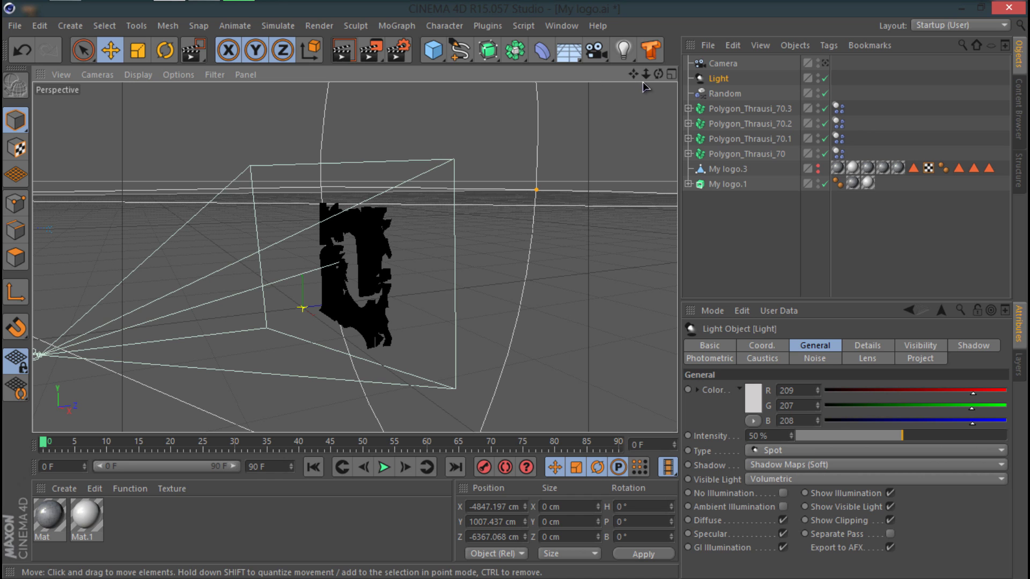
pyautogui.scroll(-3, 517, 301)
pyautogui.moveTo(518, 301)
pyautogui.keyDown('alt'); pyautogui.mouseDown()
pyautogui.moveTo(510, 324)
pyautogui.moveTo(515, 289)
pyautogui.mouseUp(); pyautogui.keyUp('alt')
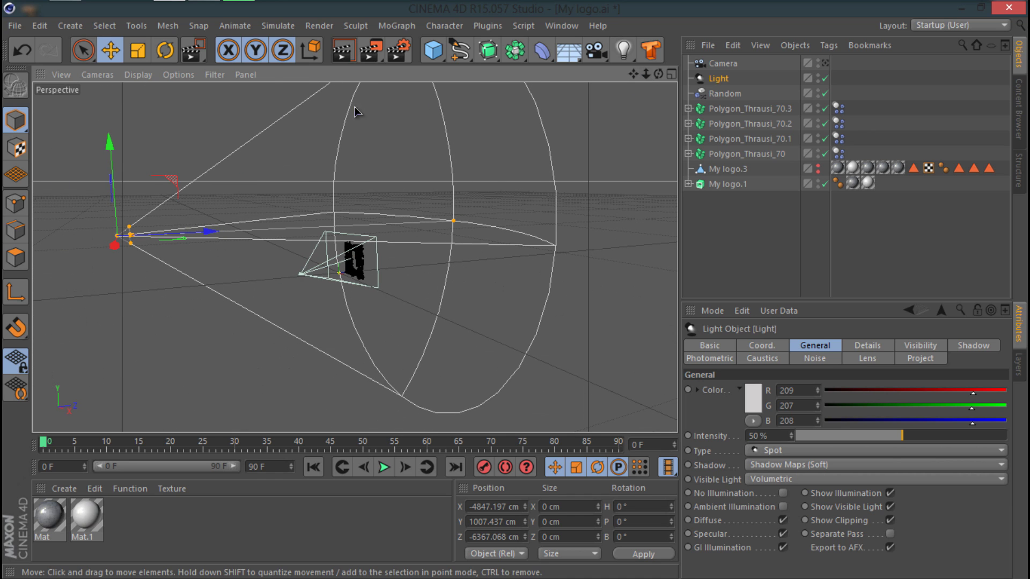
pyautogui.moveTo(182, 233); pyautogui.dragTo(248, 258)
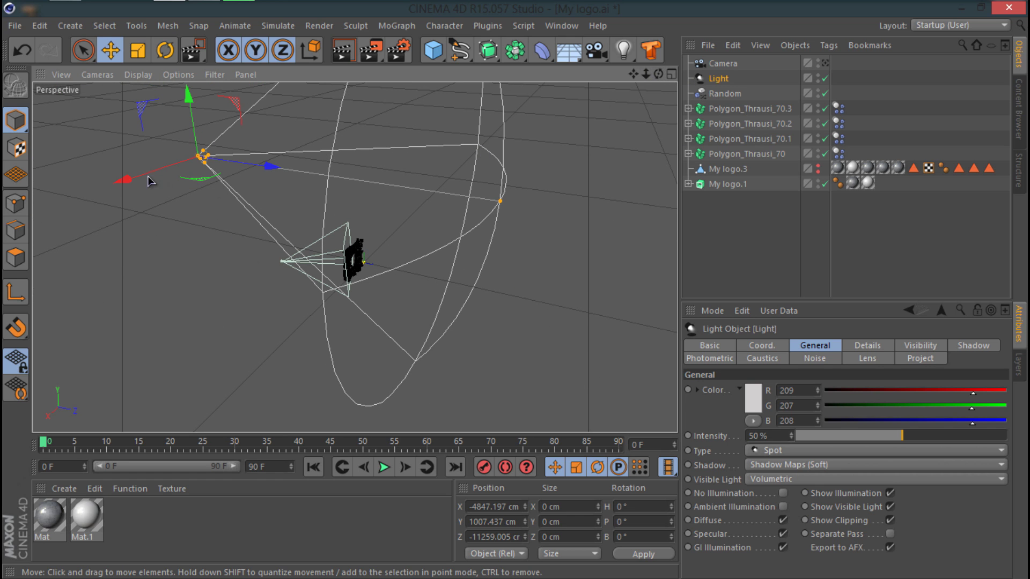
pyautogui.moveTo(149, 182); pyautogui.dragTo(80, 201)
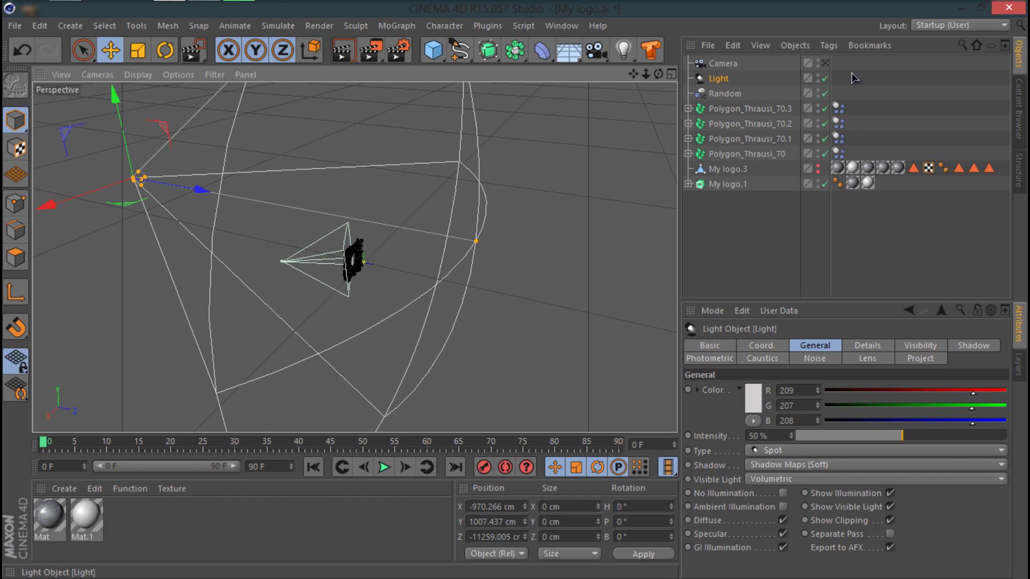
# Render a preview through the scene camera and drop the noise octaves to 4.
pyautogui.click(825, 63)
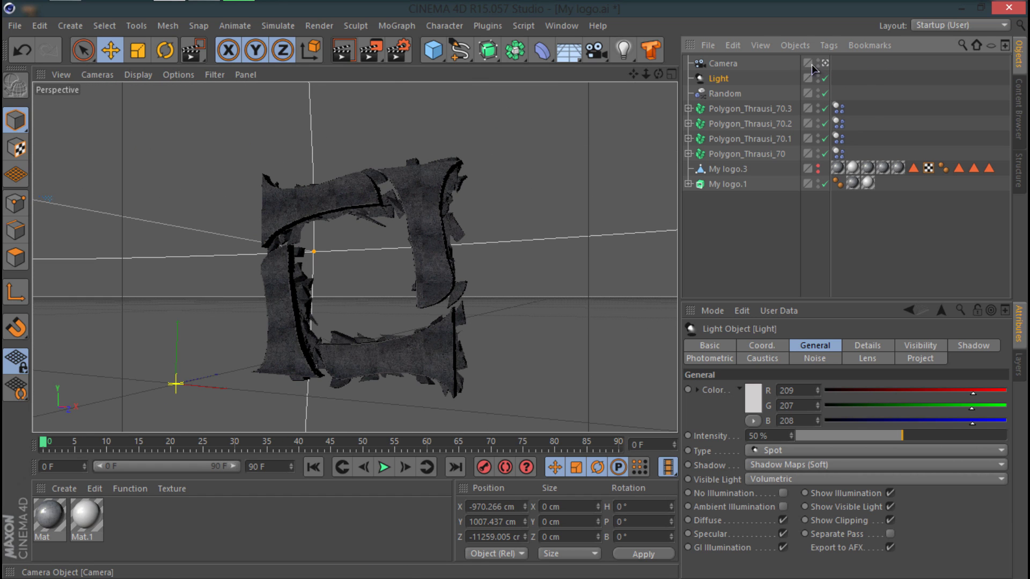
pyautogui.click(349, 57)
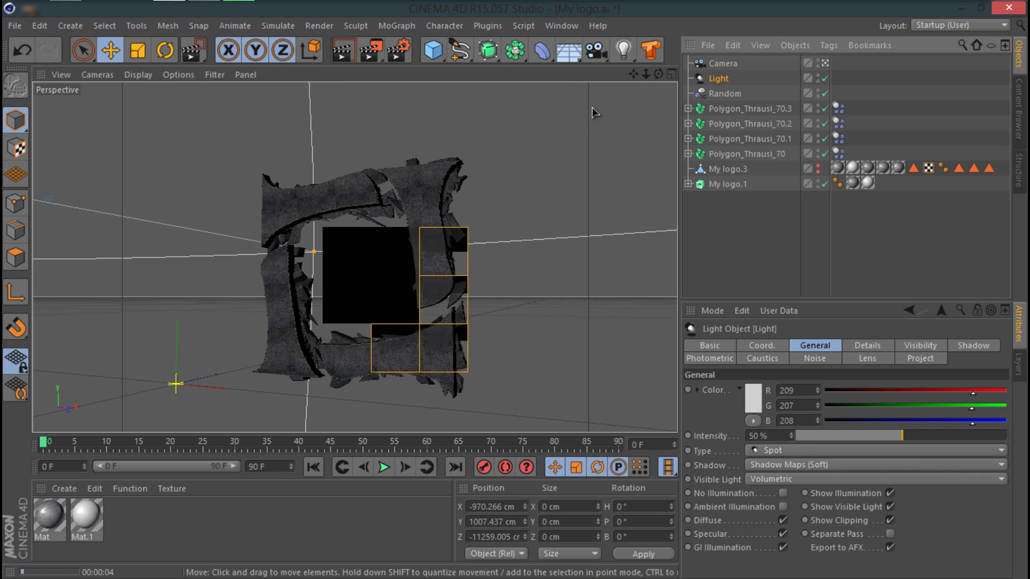
pyautogui.click(863, 348)
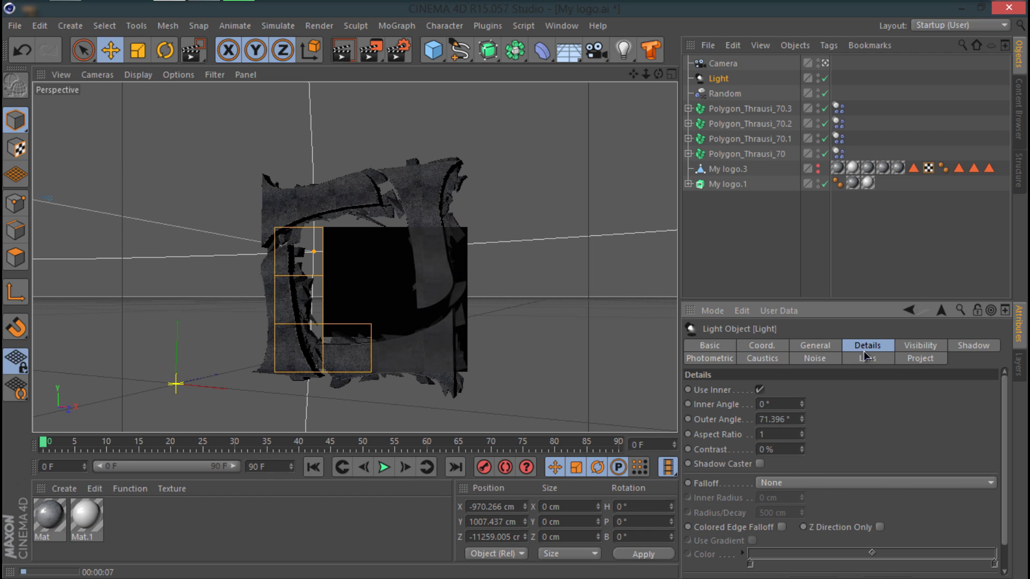
pyautogui.click(932, 347)
pyautogui.click(814, 363)
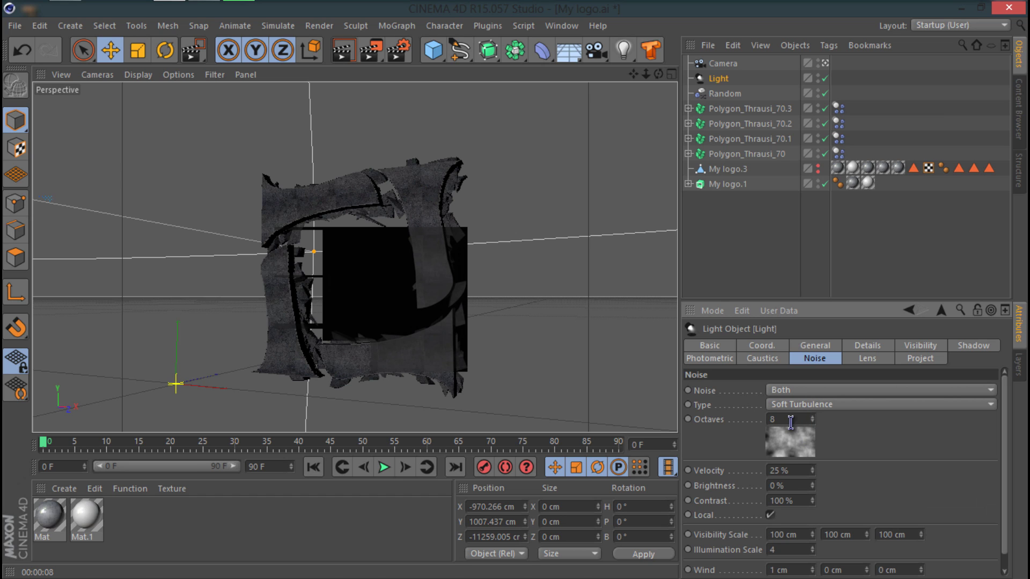
pyautogui.click(789, 422)
pyautogui.write('43')
pyautogui.press('Return')
# Raise the light intensity to 75% and render another preview.
pyautogui.click(815, 345)
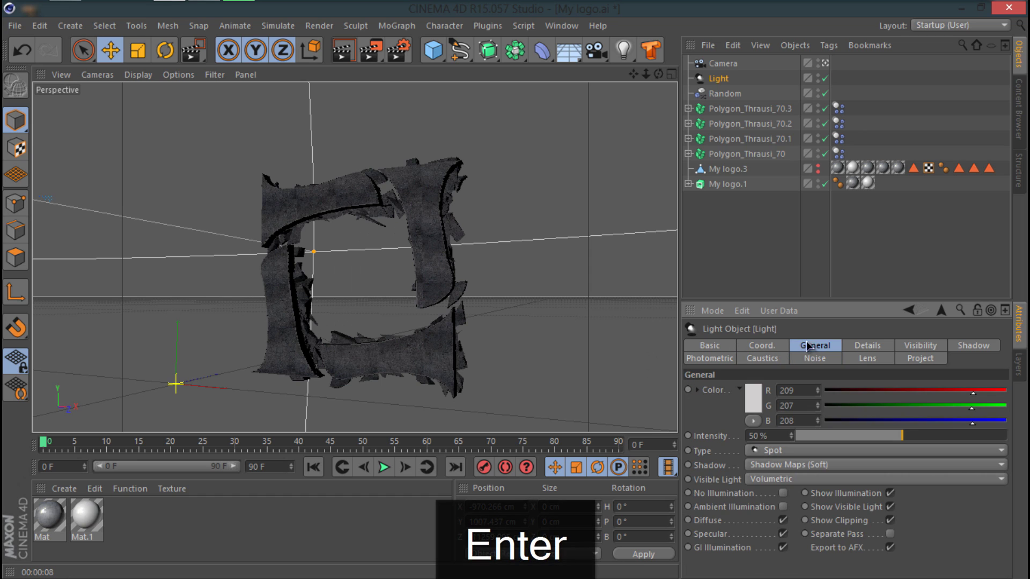
pyautogui.moveTo(863, 437); pyautogui.dragTo(908, 437)
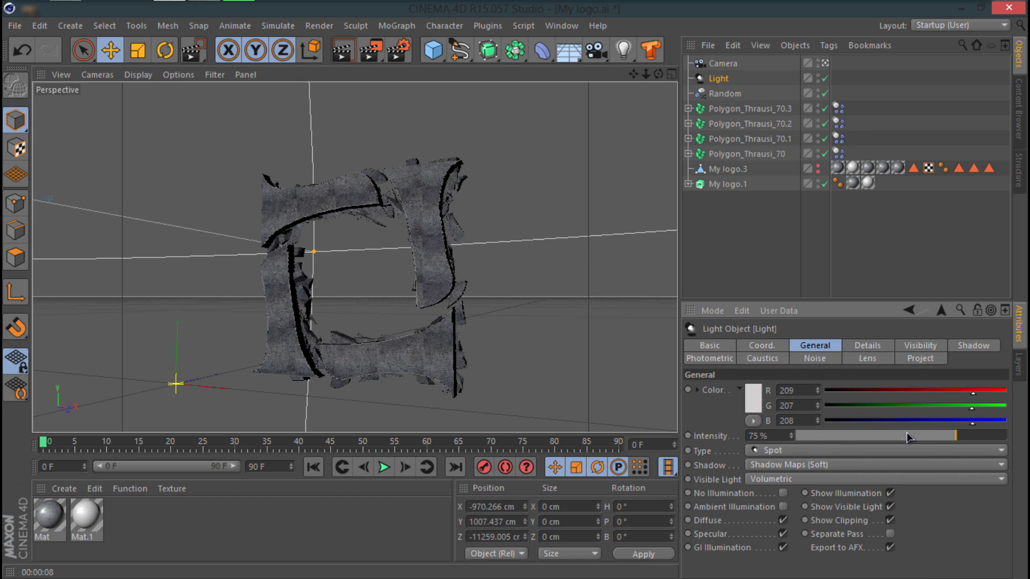
pyautogui.click(344, 58)
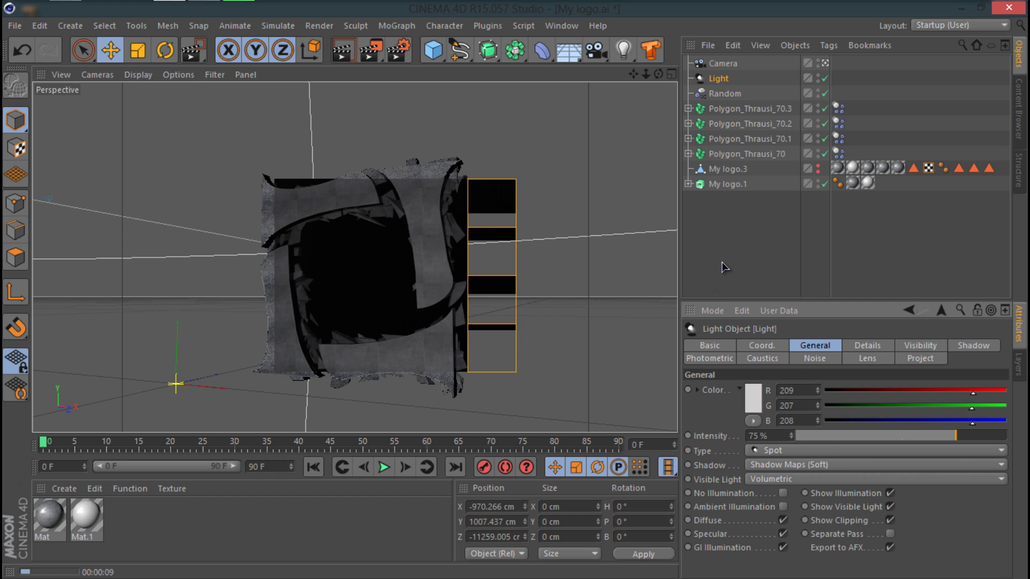
pyautogui.click(746, 238)
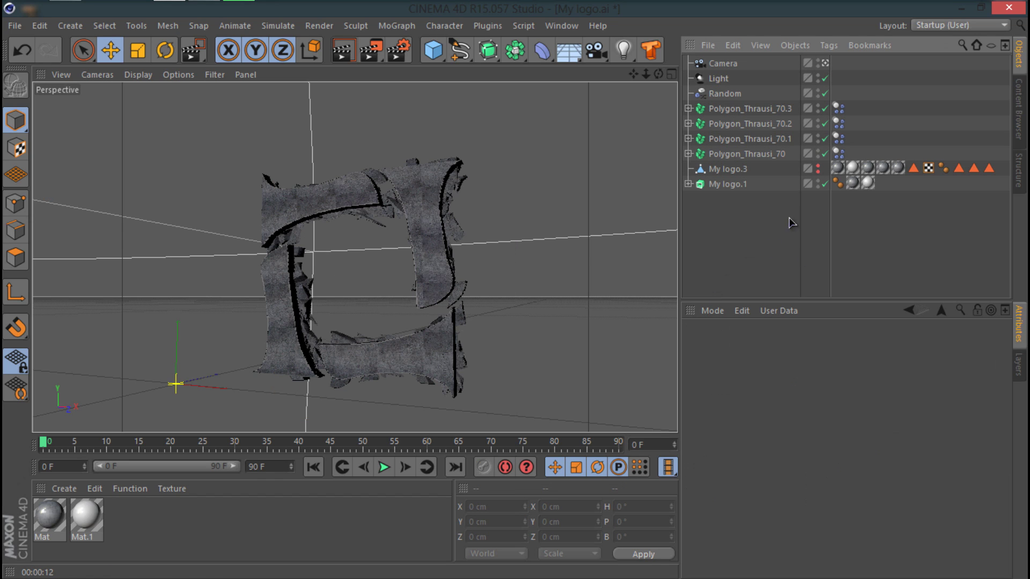
# Move the light along its axis and render a preview through the camera.
pyautogui.click(823, 64)
pyautogui.click(824, 64)
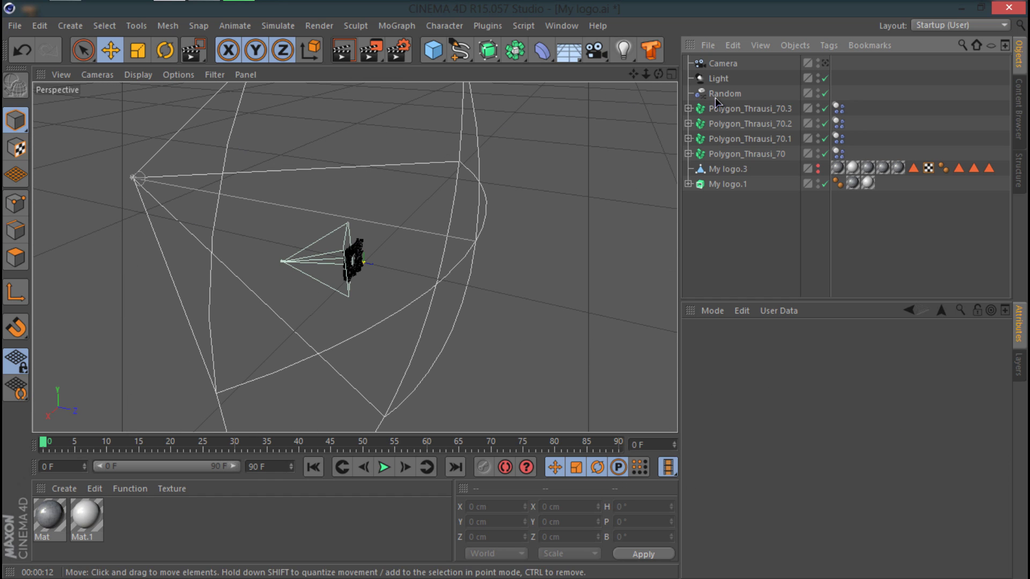
pyautogui.click(718, 79)
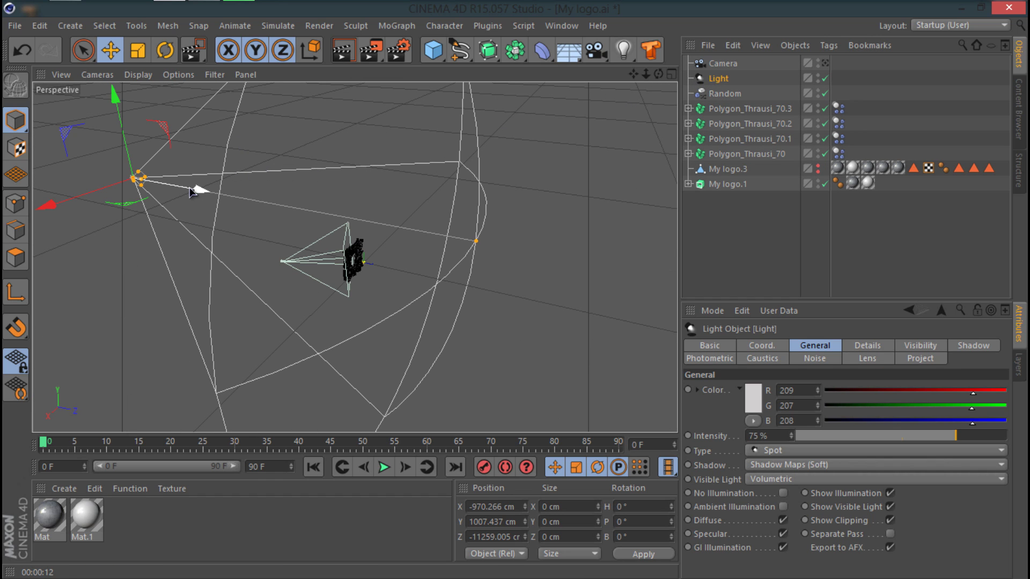
pyautogui.moveTo(189, 188); pyautogui.dragTo(190, 283)
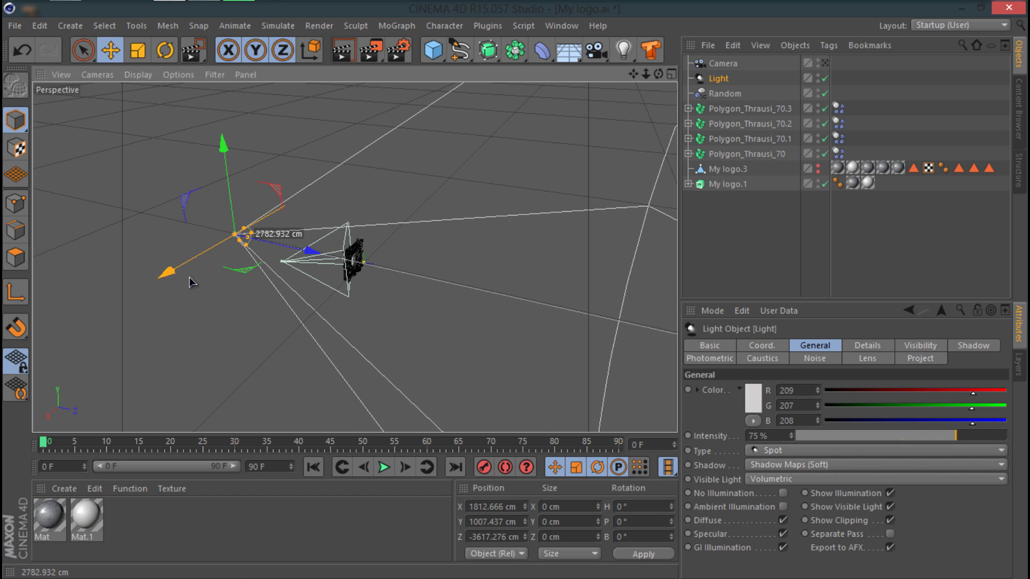
pyautogui.click(825, 65)
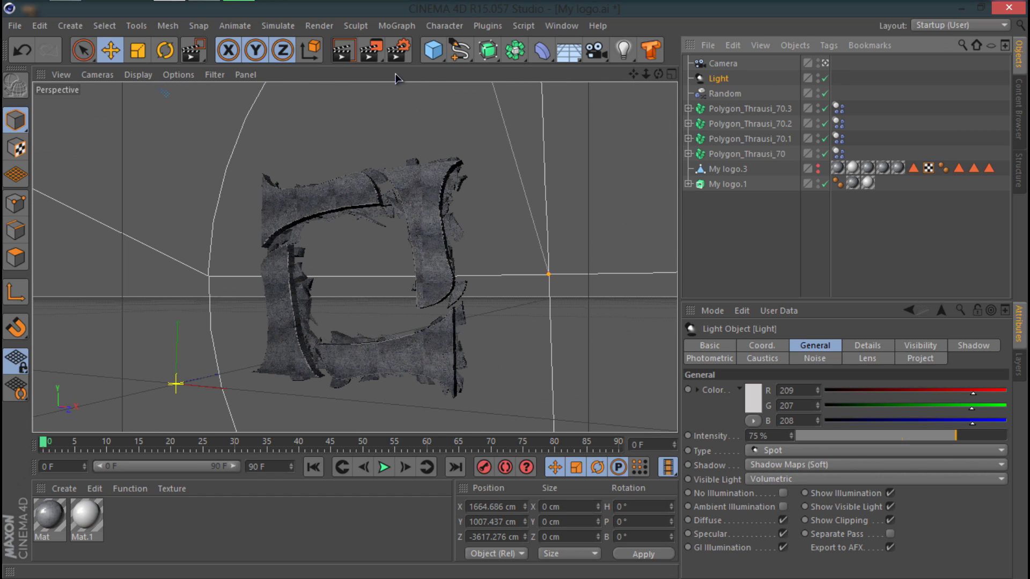
pyautogui.click(355, 54)
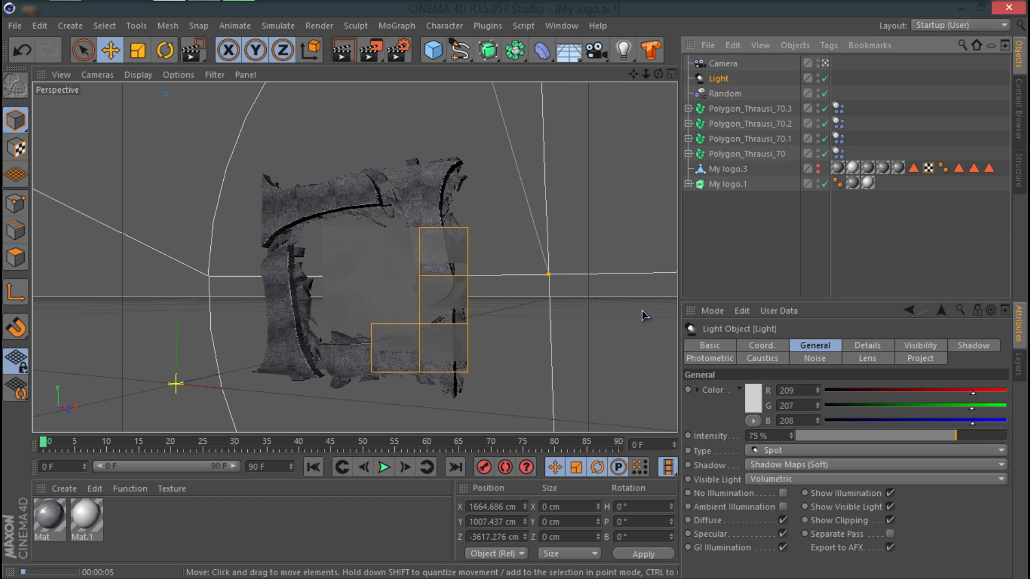
# Change the spotlight colour to pale lilac (RGB 215/204/228).
pyautogui.click(753, 397)
pyautogui.click(827, 342)
pyautogui.moveTo(829, 345); pyautogui.dragTo(818, 343)
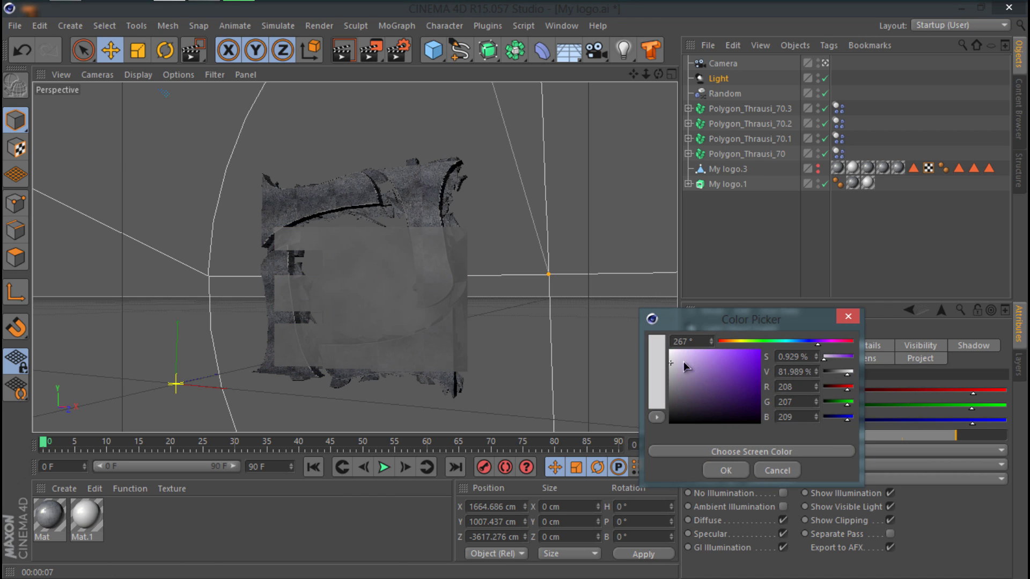
pyautogui.moveTo(681, 361); pyautogui.dragTo(679, 357)
pyautogui.click(725, 470)
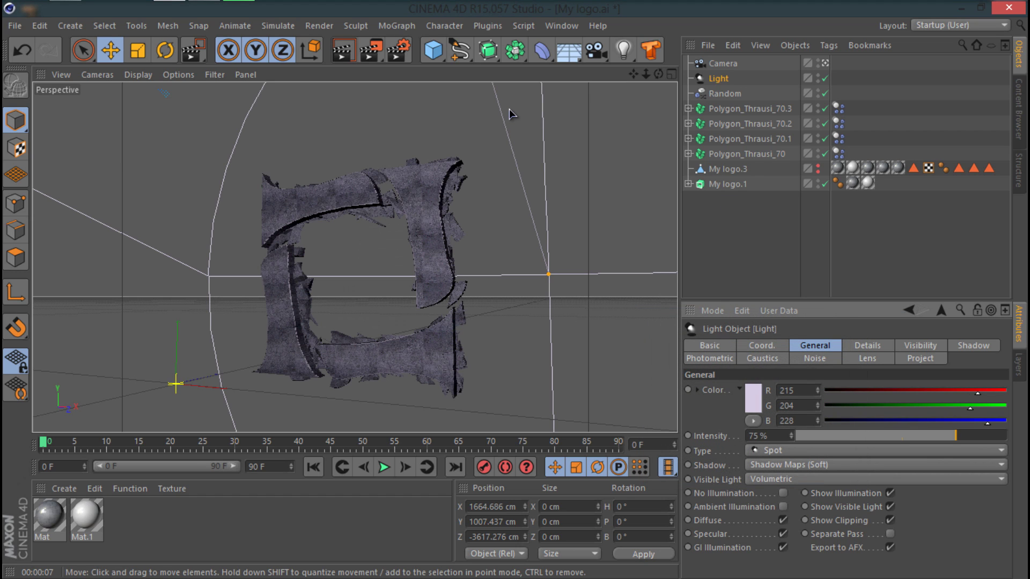